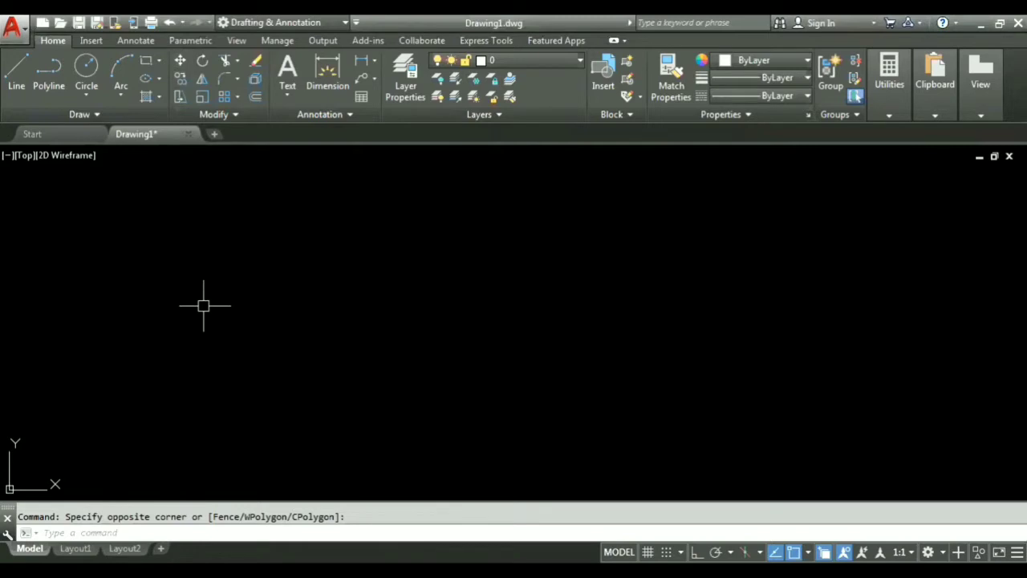
- Draw a small rectangle in the left part of the empty drawing with the Rectangle command
text(REC)
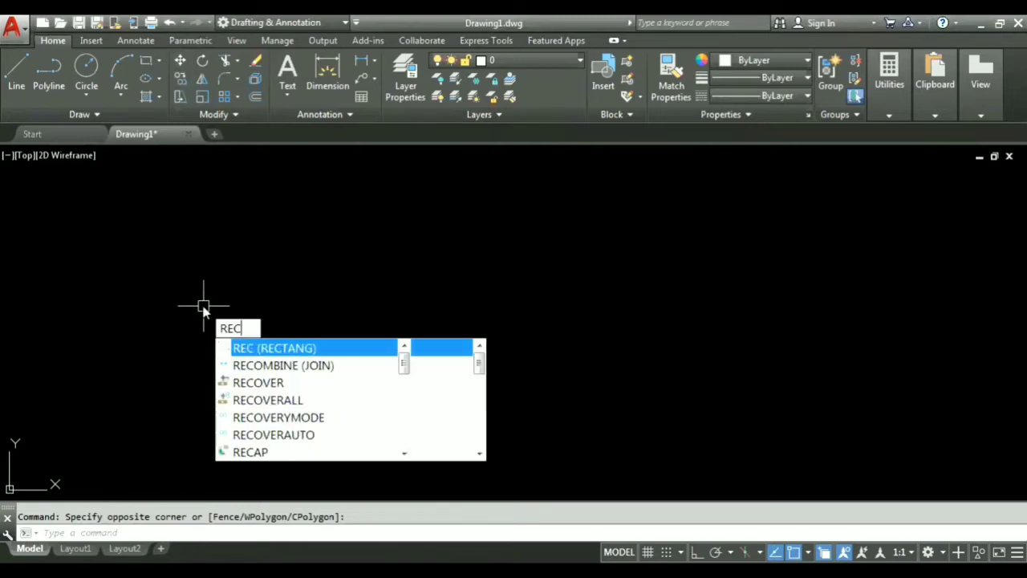
key(Return)
click(214, 283)
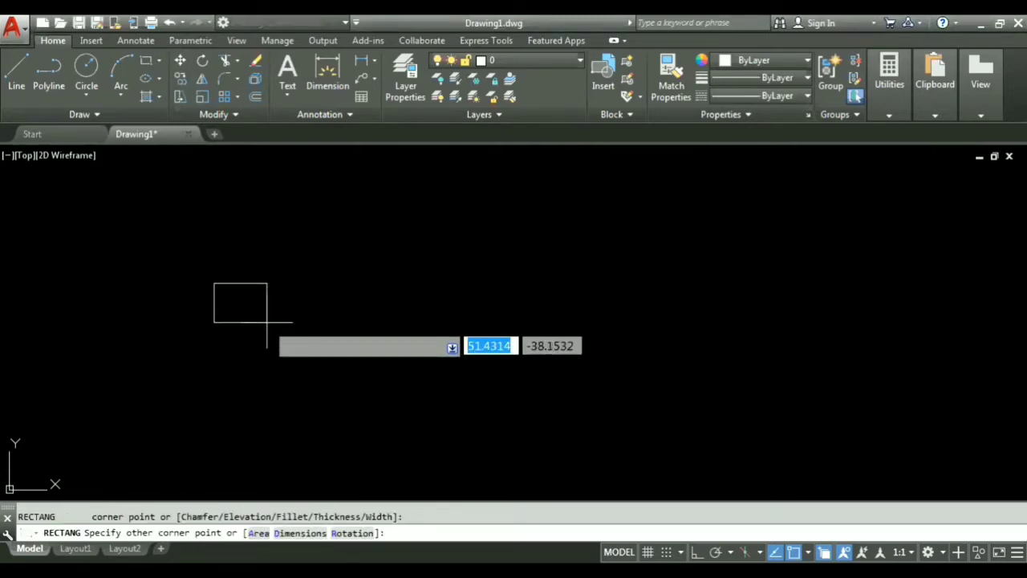
click(285, 344)
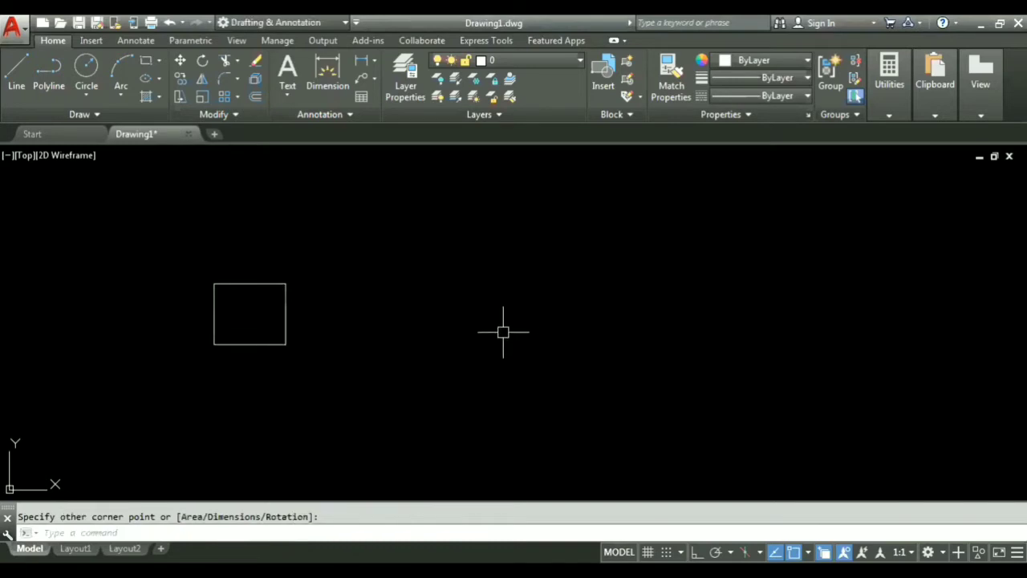
- Draw one long horizontal line to the right of the rectangle, level with its lower edge
text(l)
key(Return)
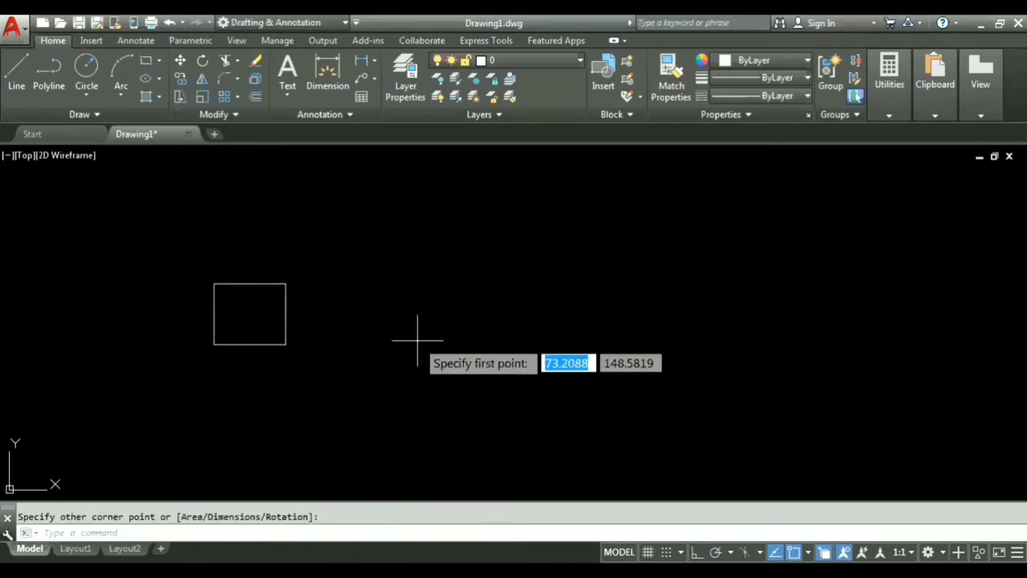
click(417, 341)
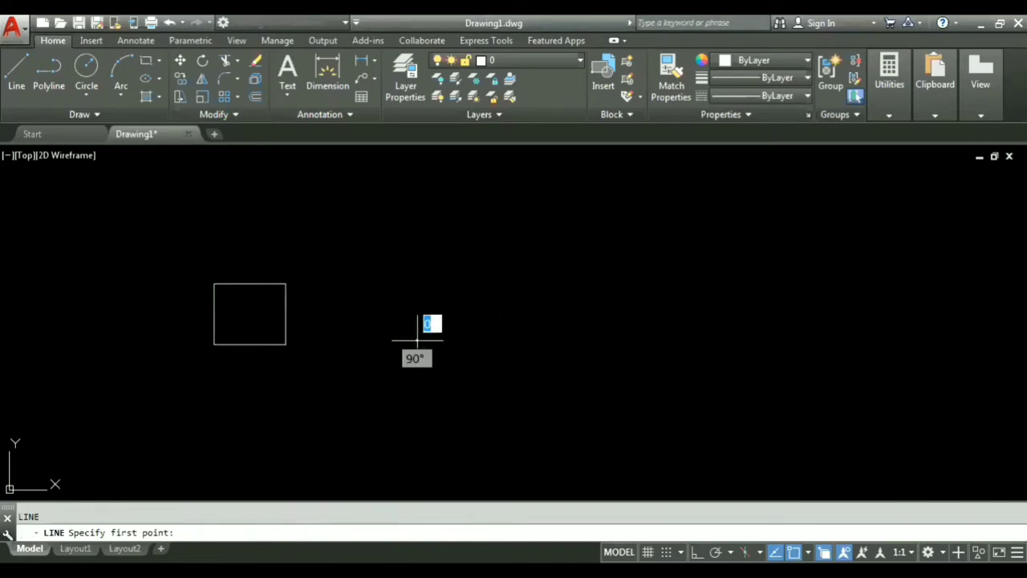
click(707, 340)
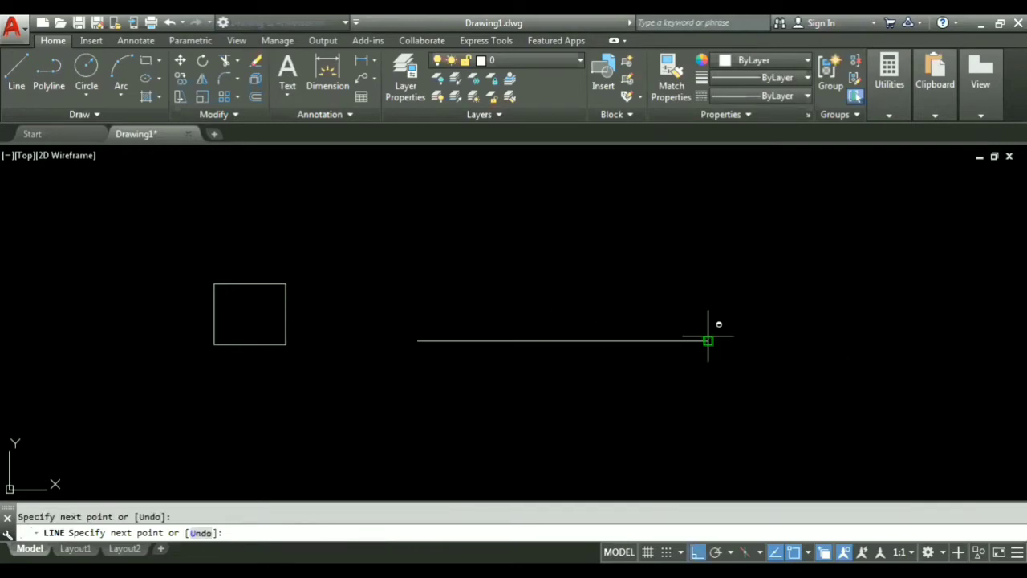
key(Return)
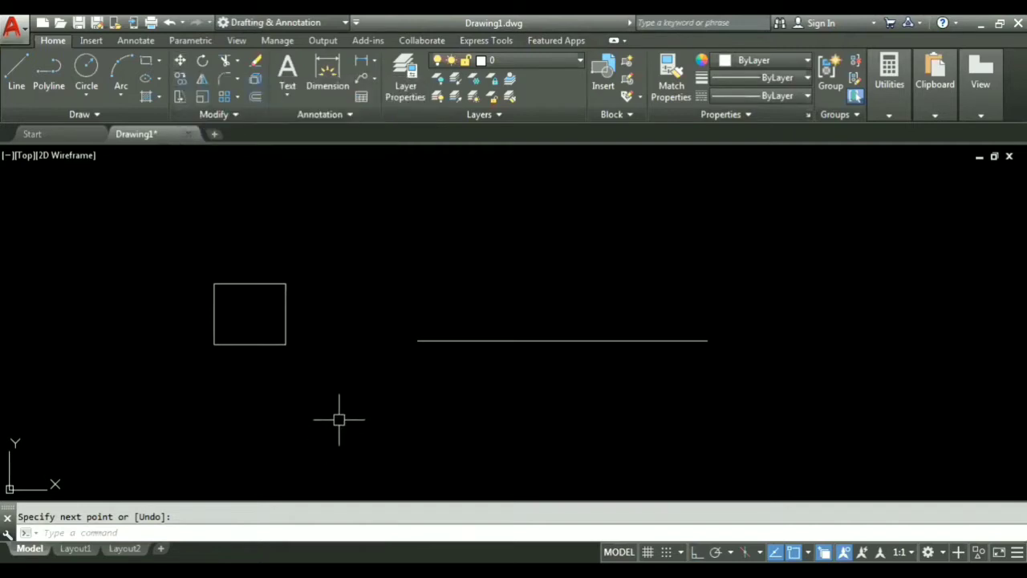
- Try moving the rectangle by its lower-left corner to the line's left end, and undo that move
text(M)
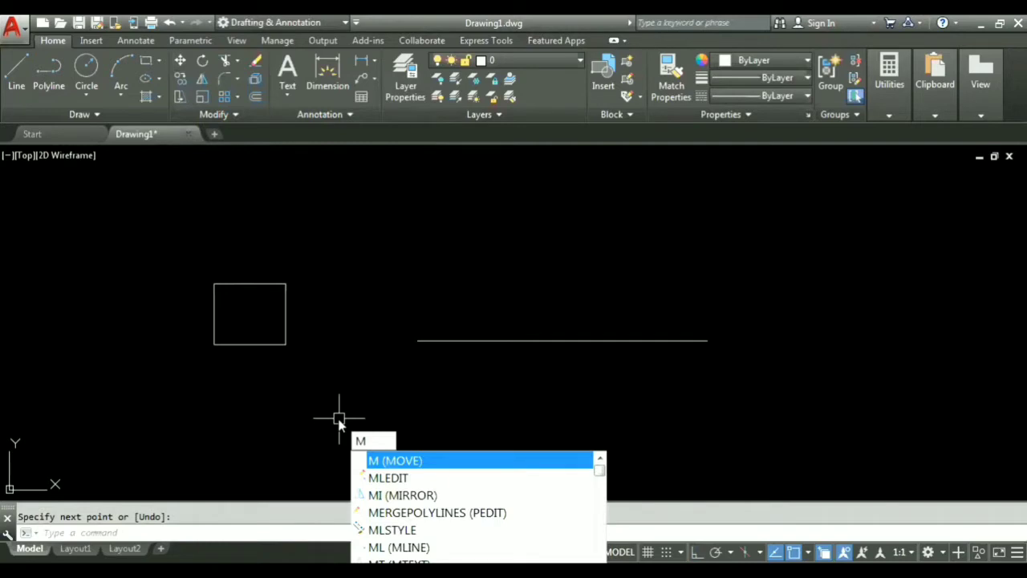
key(Return)
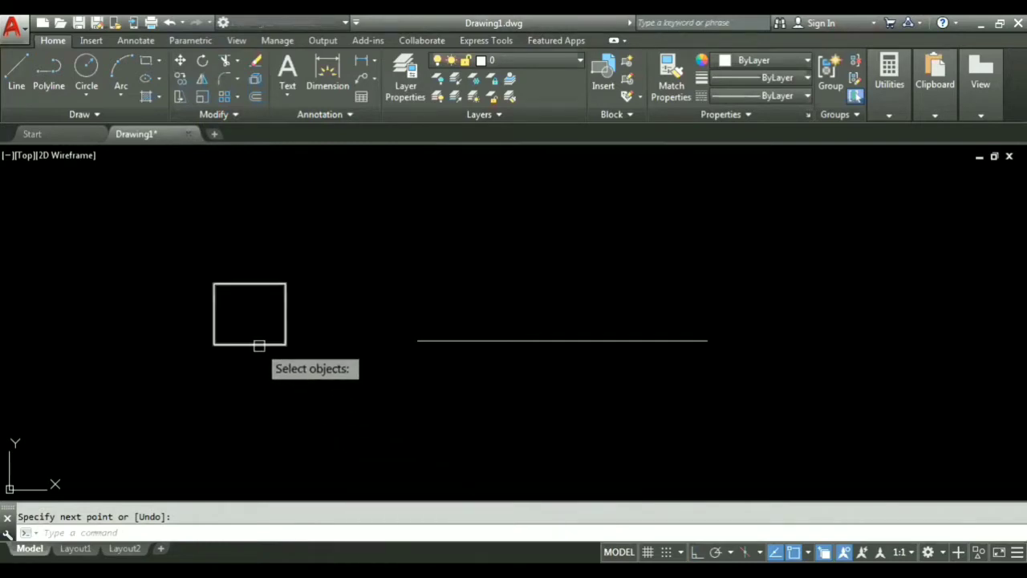
click(260, 346)
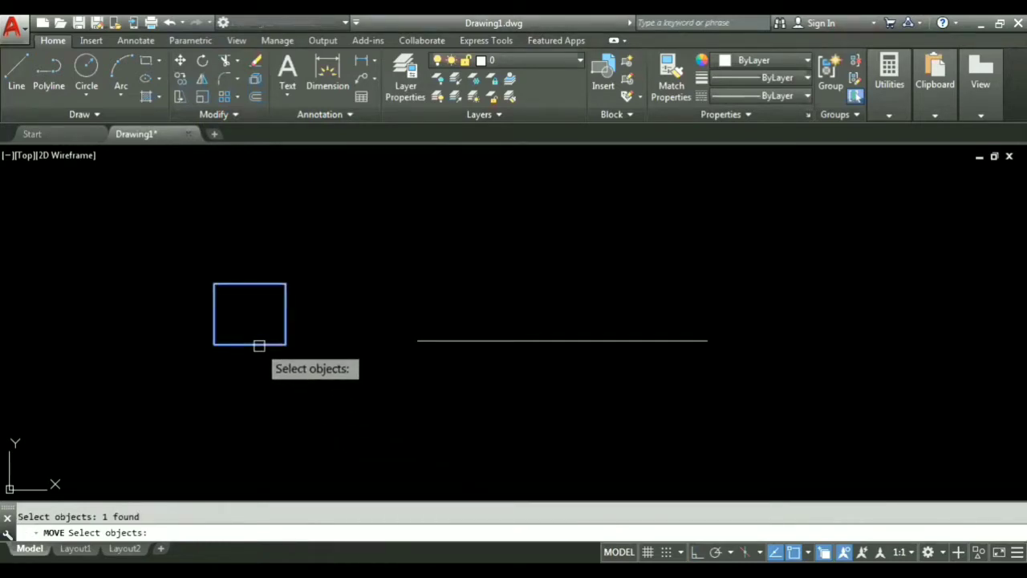
key(Return)
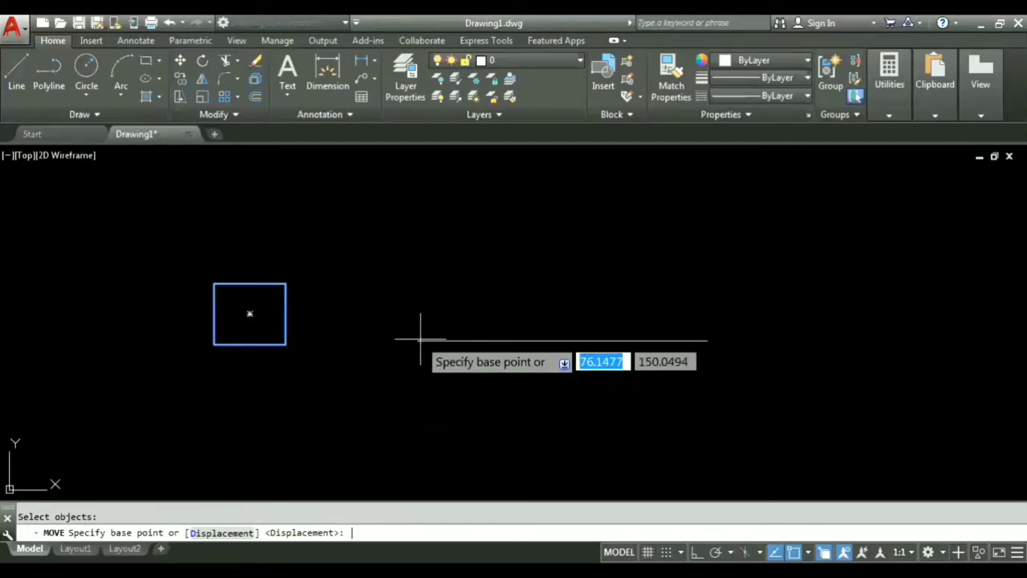
click(214, 347)
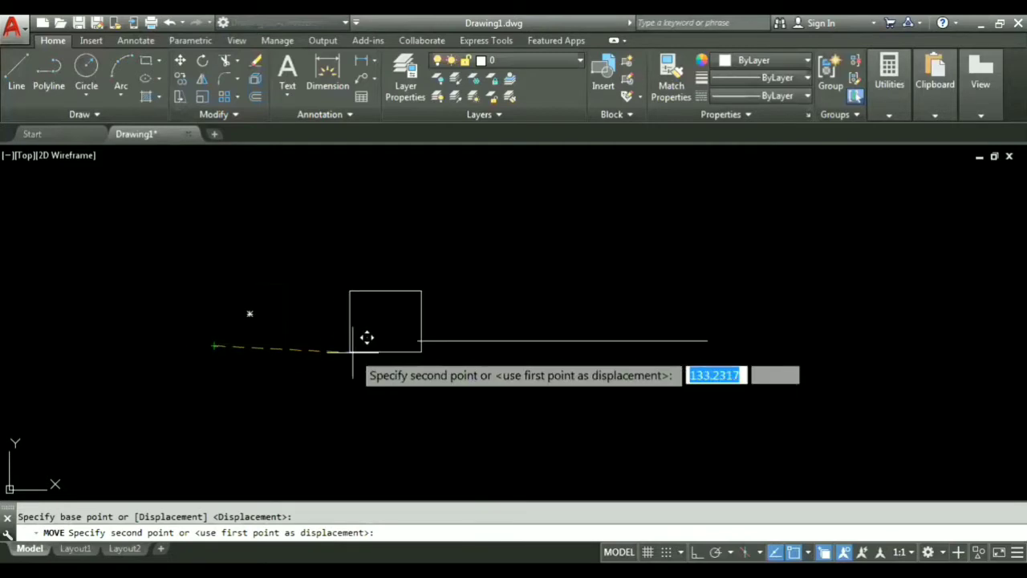
click(417, 341)
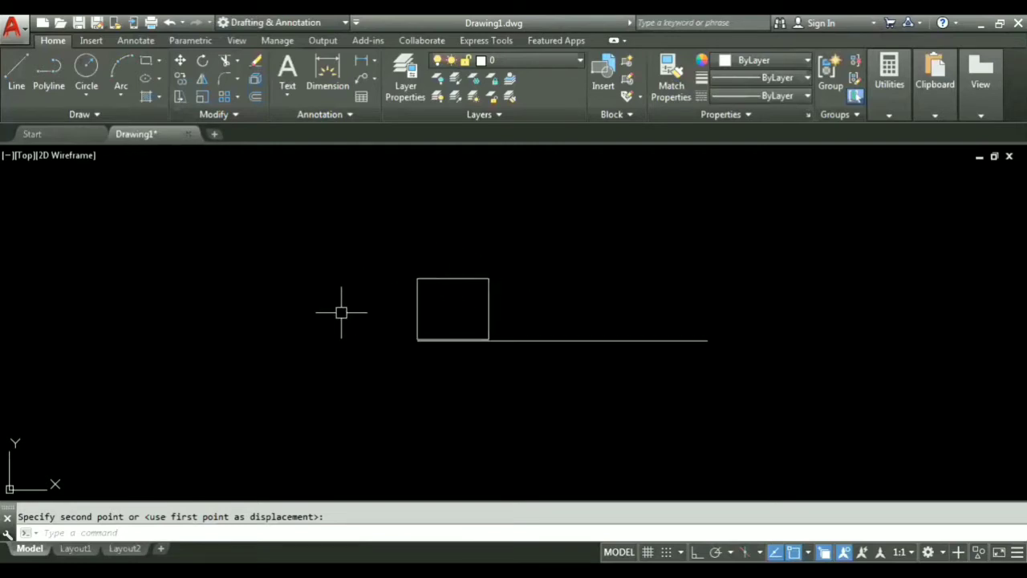
key(ctrl+z)
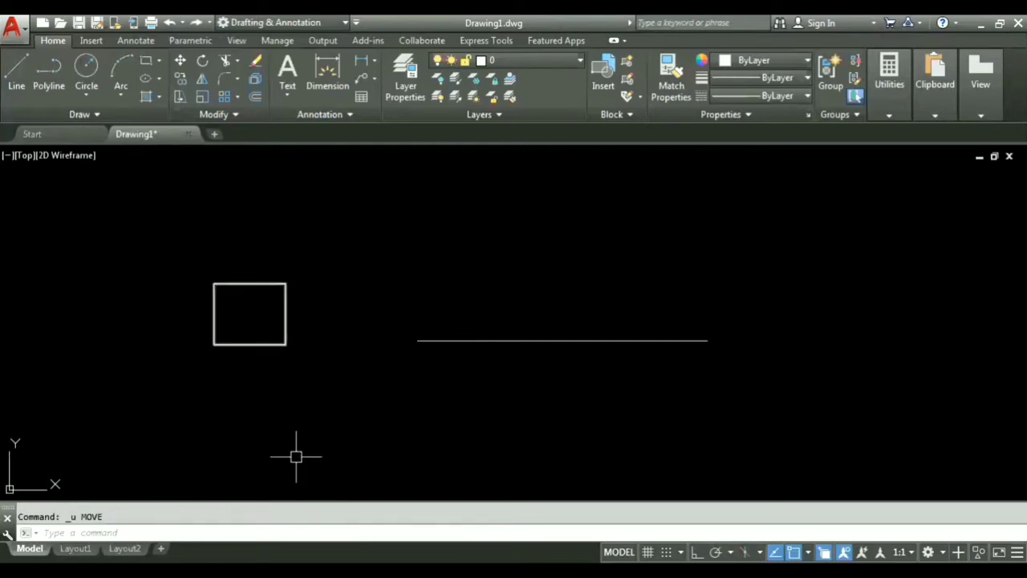
- Move the rectangle from its lower-left corner onto the left endpoint of the horizontal line
key(Return)
click(214, 311)
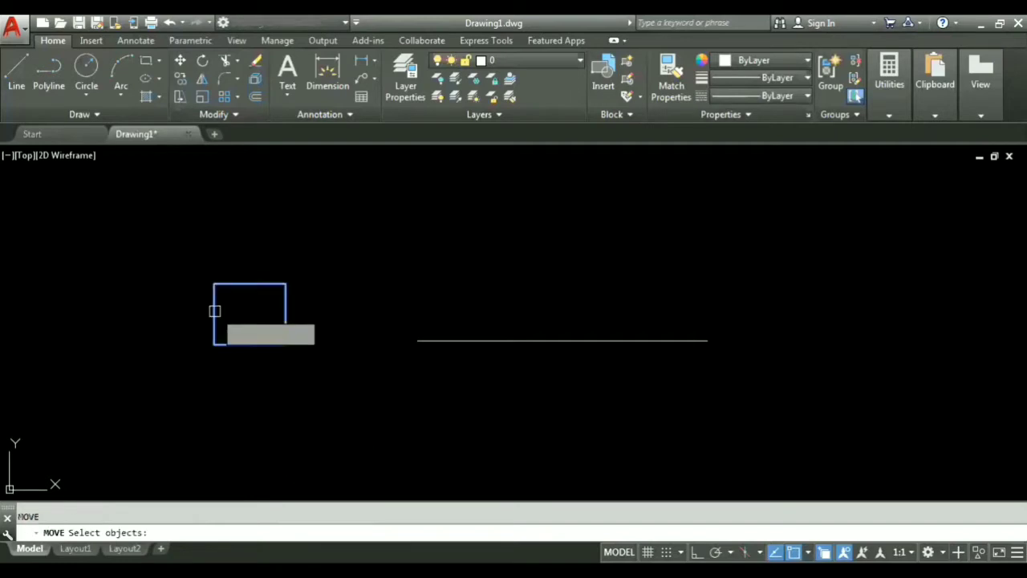
key(Return)
scroll(210, 337, up, 3)
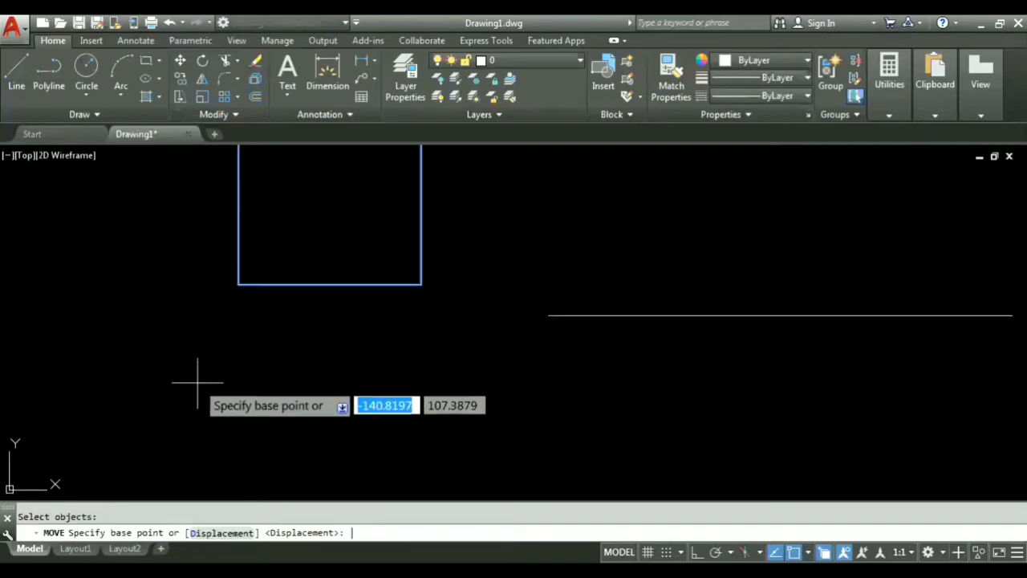
click(239, 283)
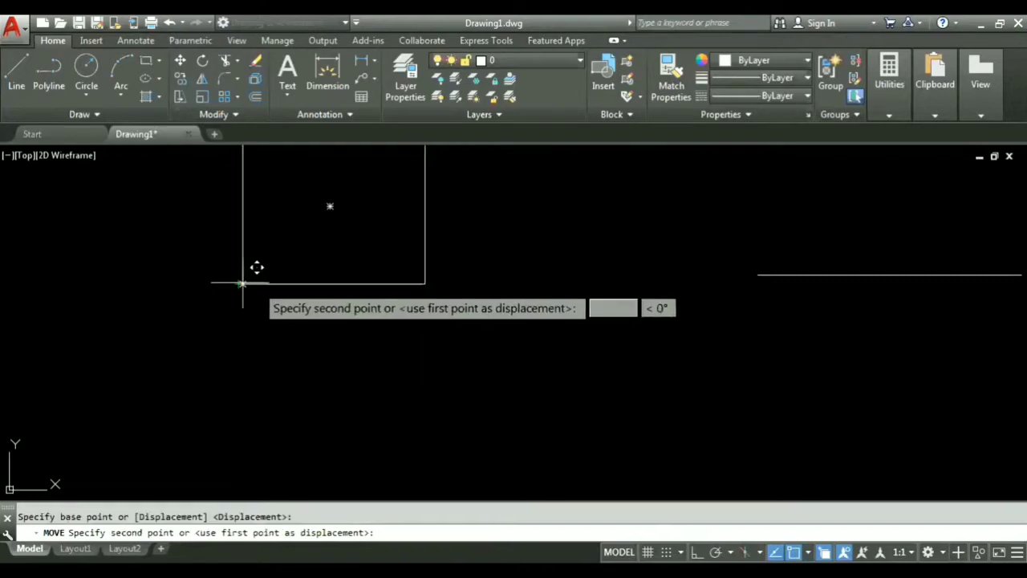
click(754, 277)
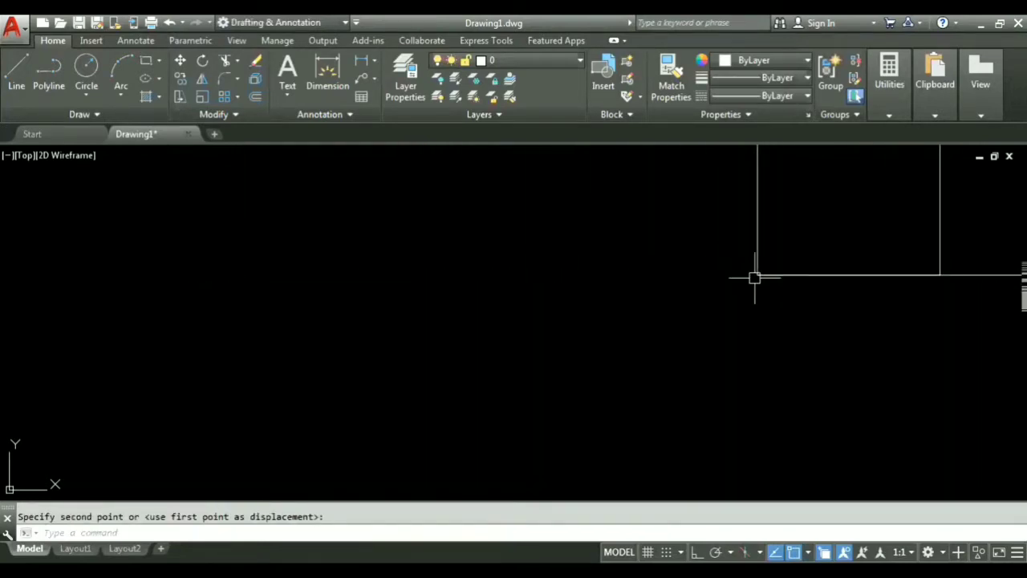
scroll(514, 353, down, 2)
scroll(543, 333, down, 2)
middle_drag(646, 337, 404, 351)
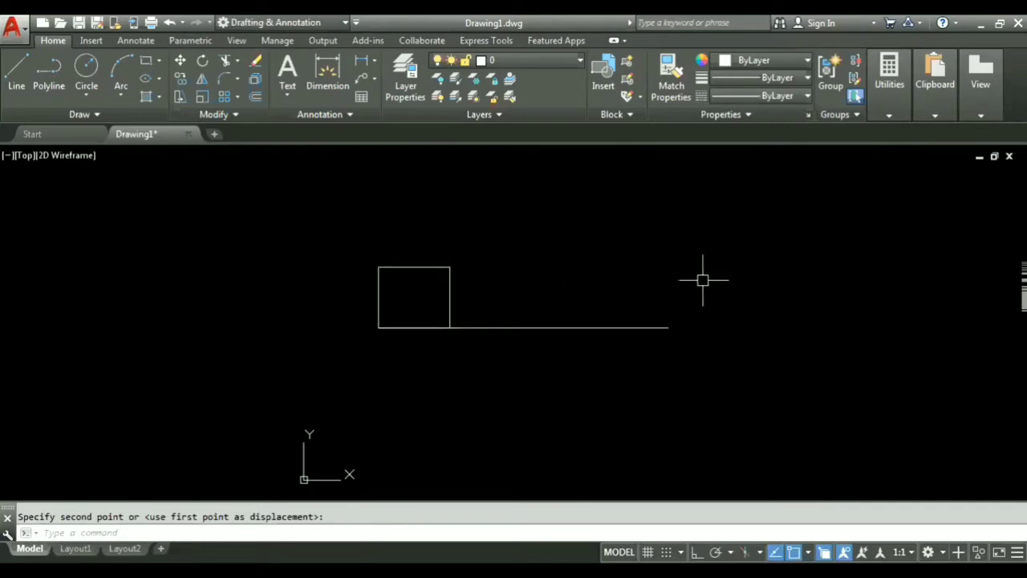
click(482, 296)
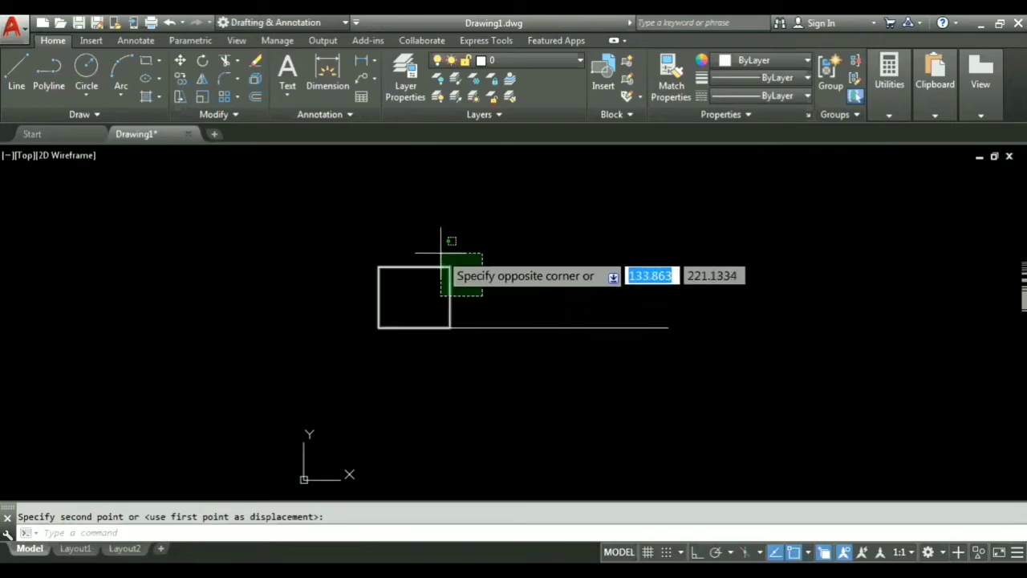
click(551, 286)
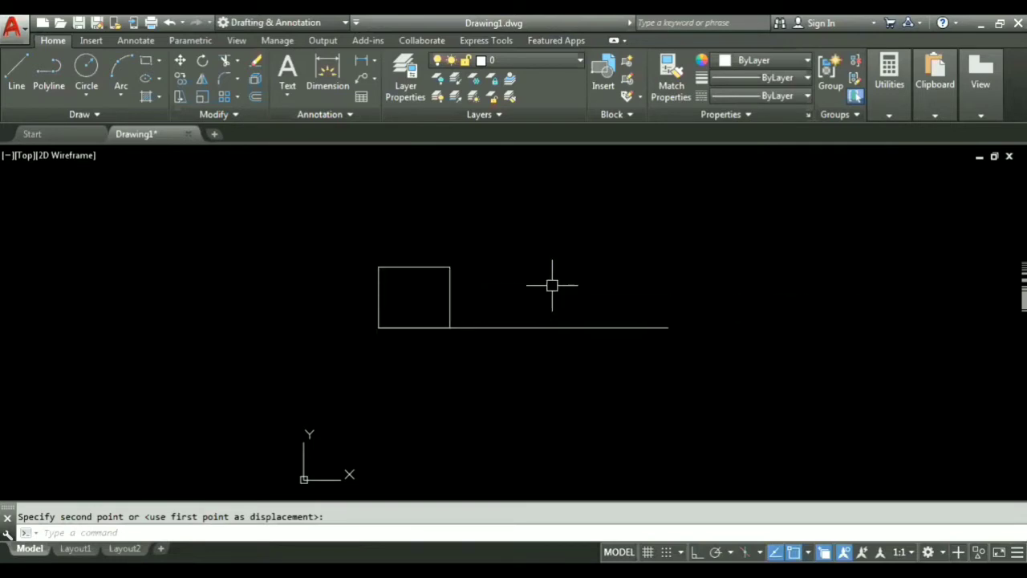
click(452, 285)
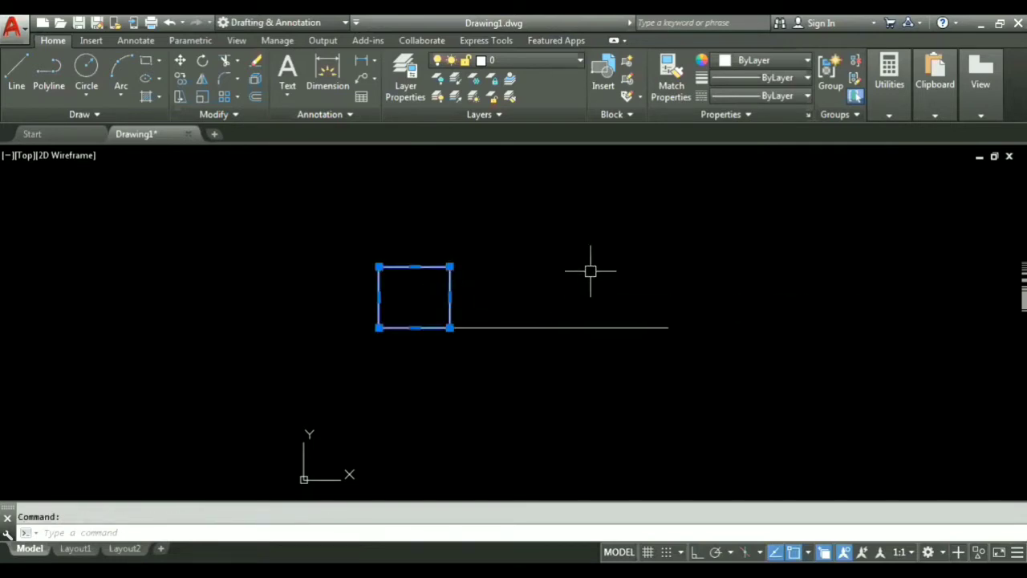
text(M)
key(Return)
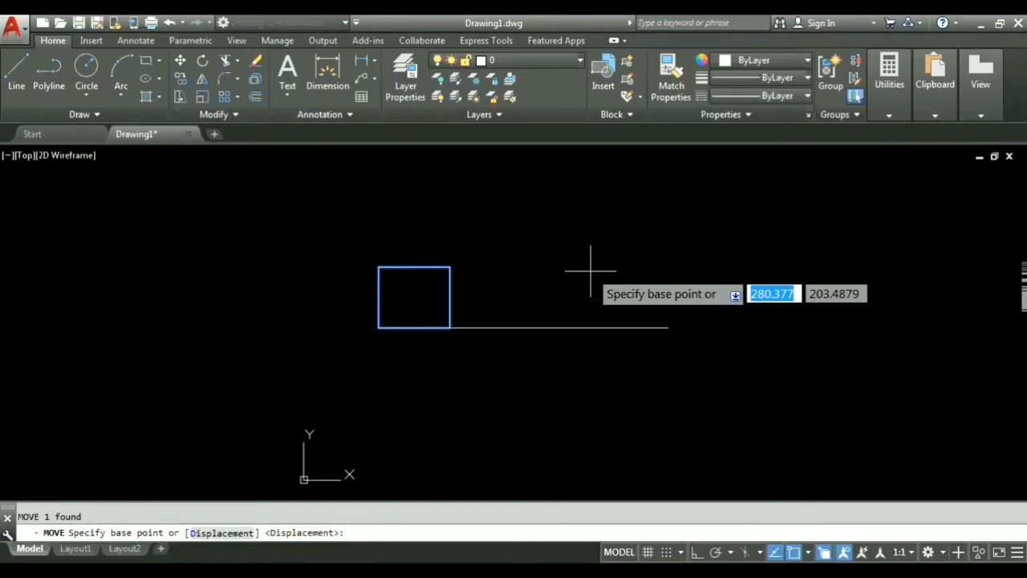
key(Escape)
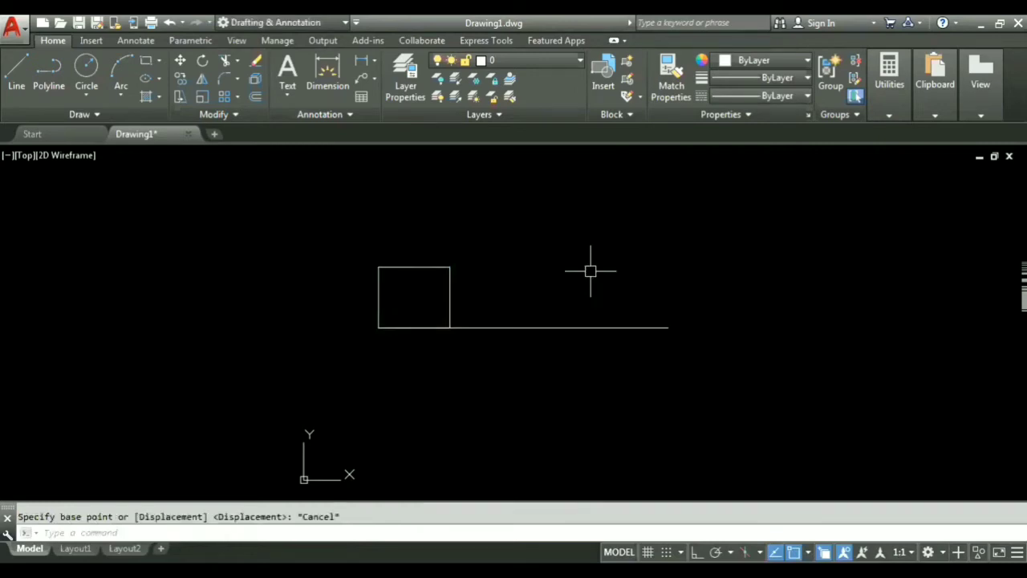
key(Return)
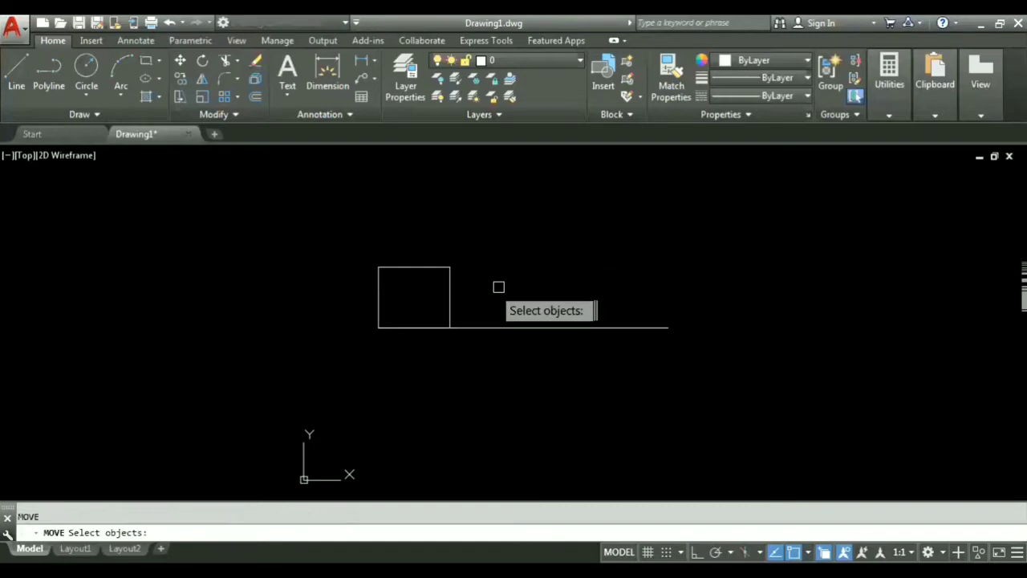
click(450, 293)
key(Escape)
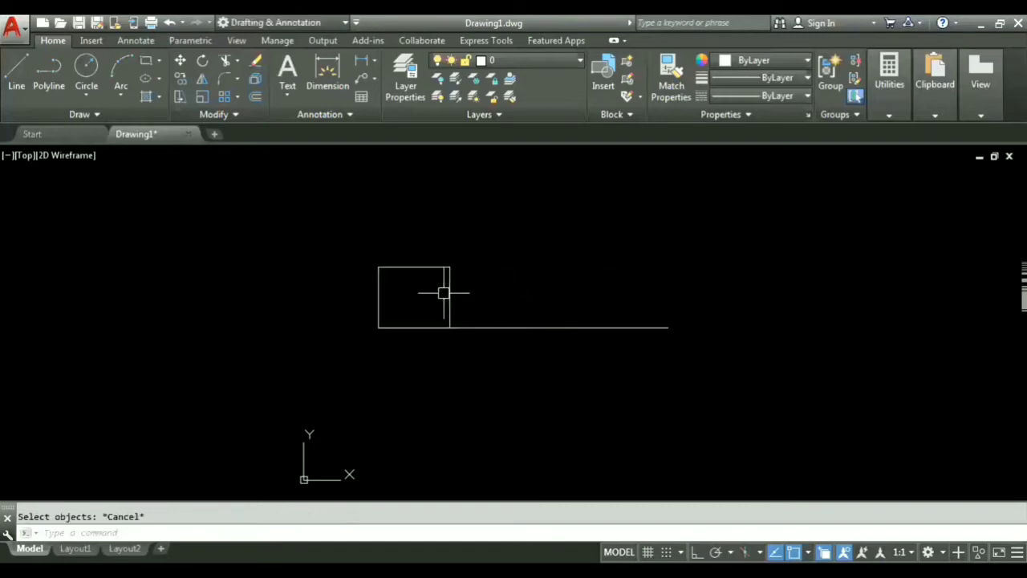
- Move the rectangle 20 units to the right along the line, using its upper-left corner as base point
click(450, 288)
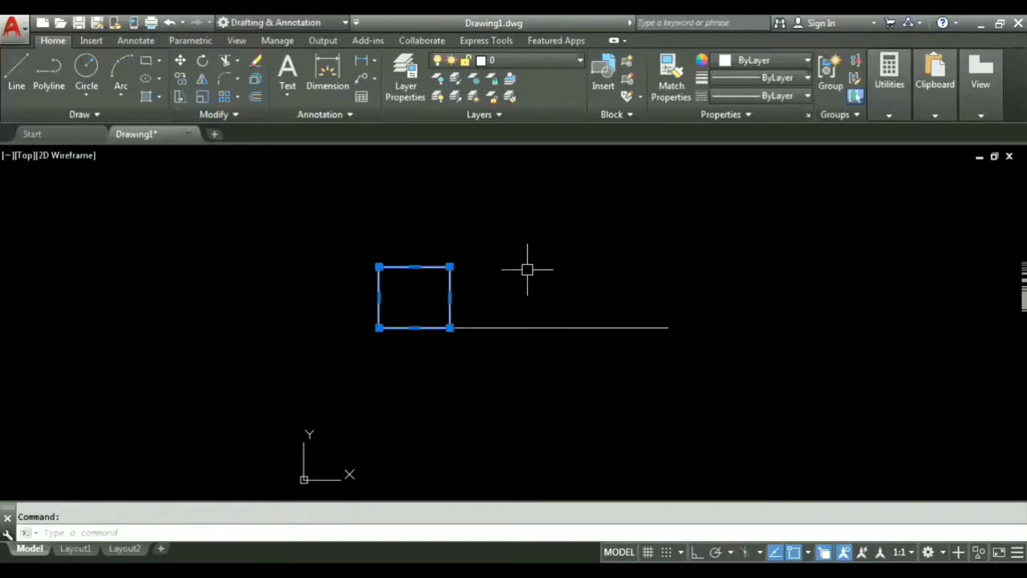
key(Return)
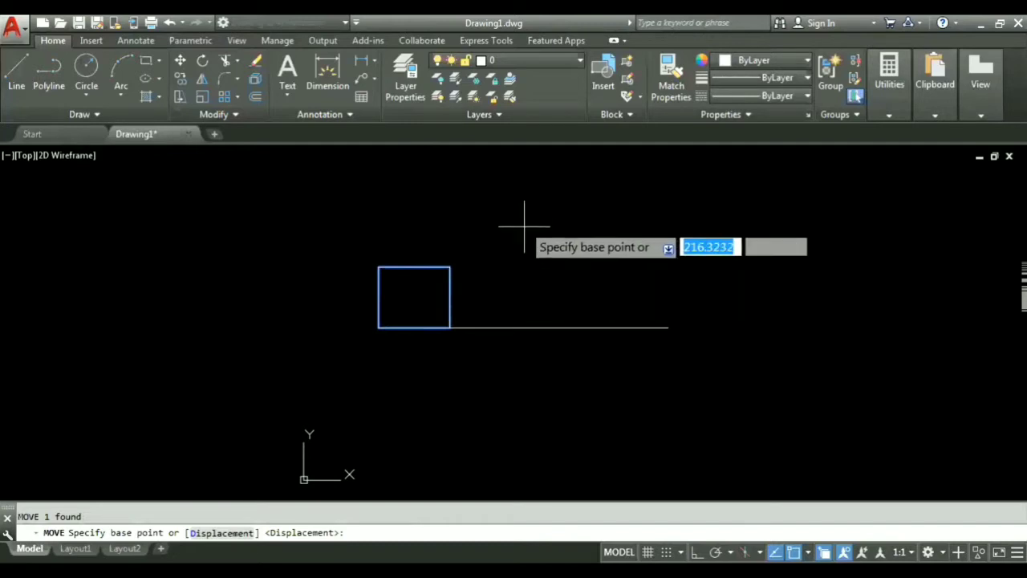
click(379, 267)
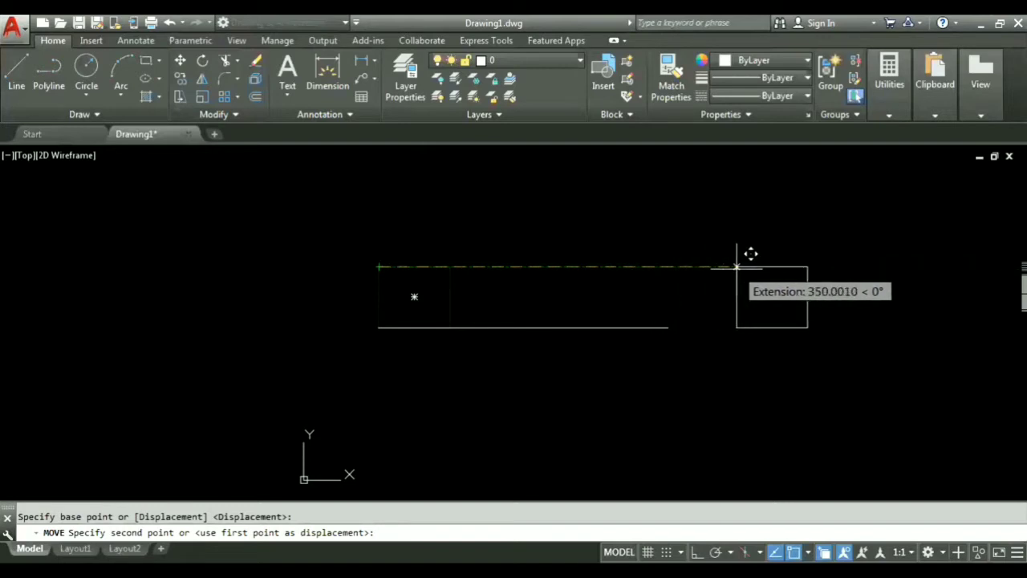
text(20)
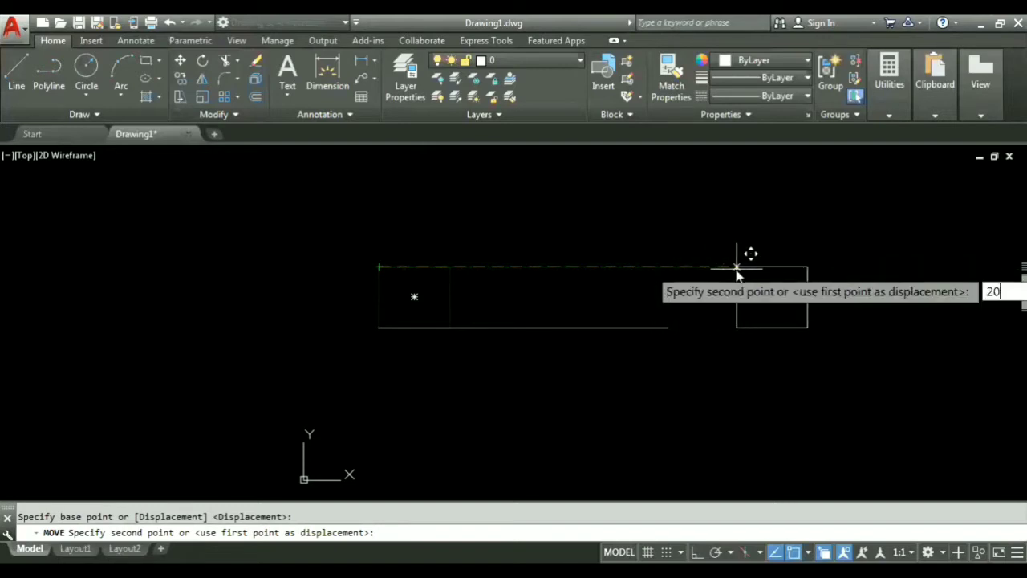
key(Return)
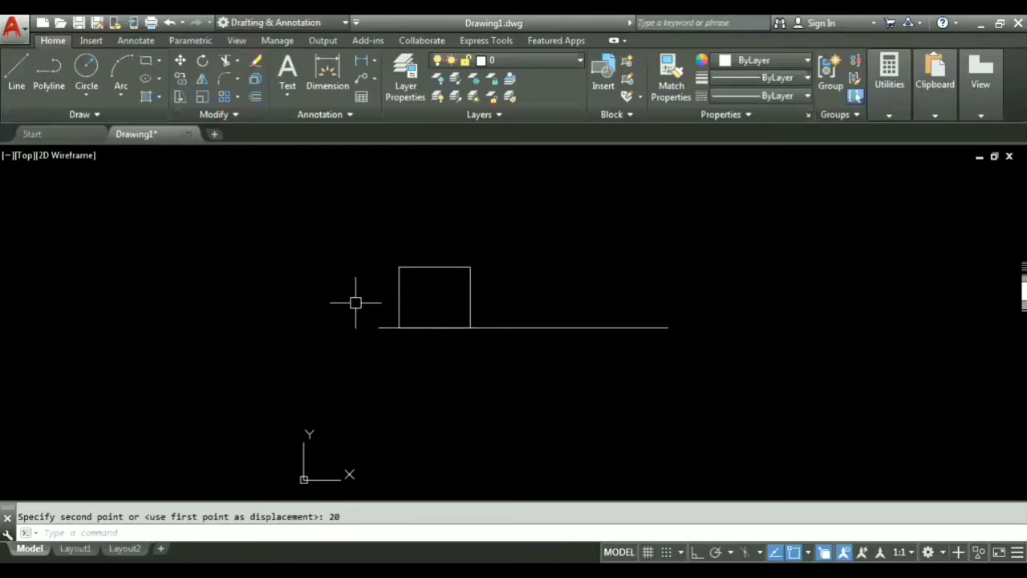
- Move the rectangle 50 units straight down, using its lower-left corner as the base point
click(426, 267)
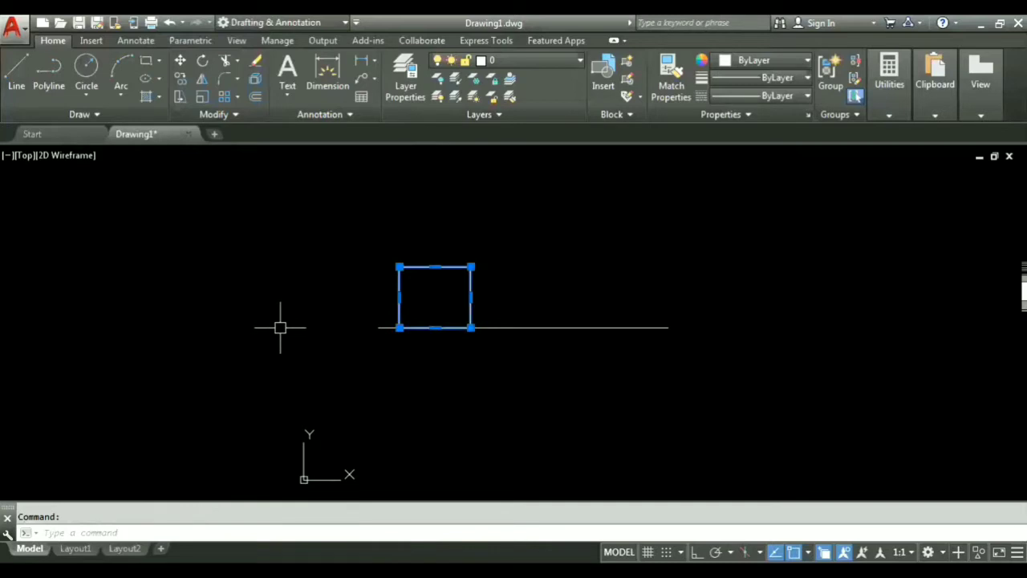
text(M)
key(Return)
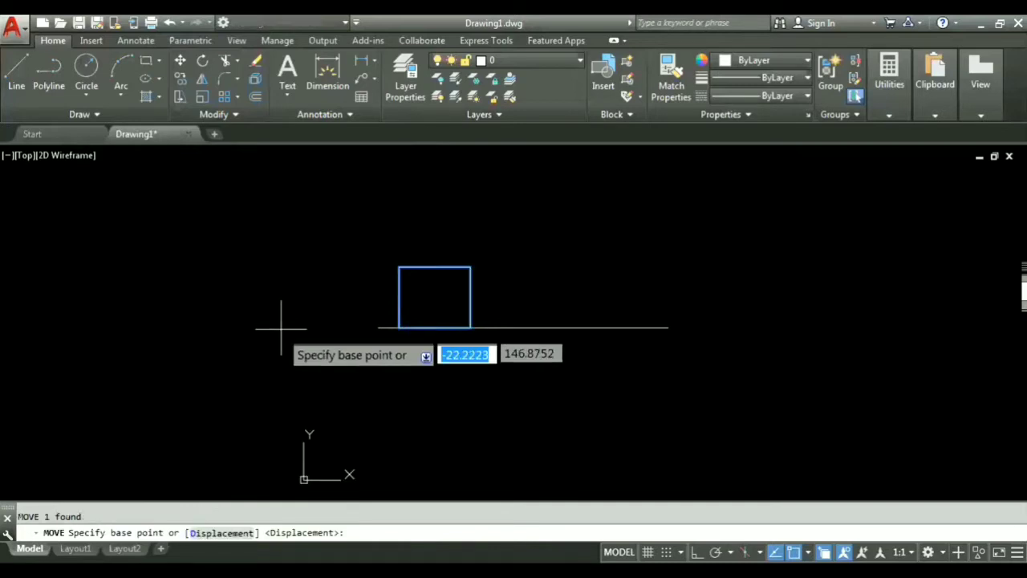
click(399, 327)
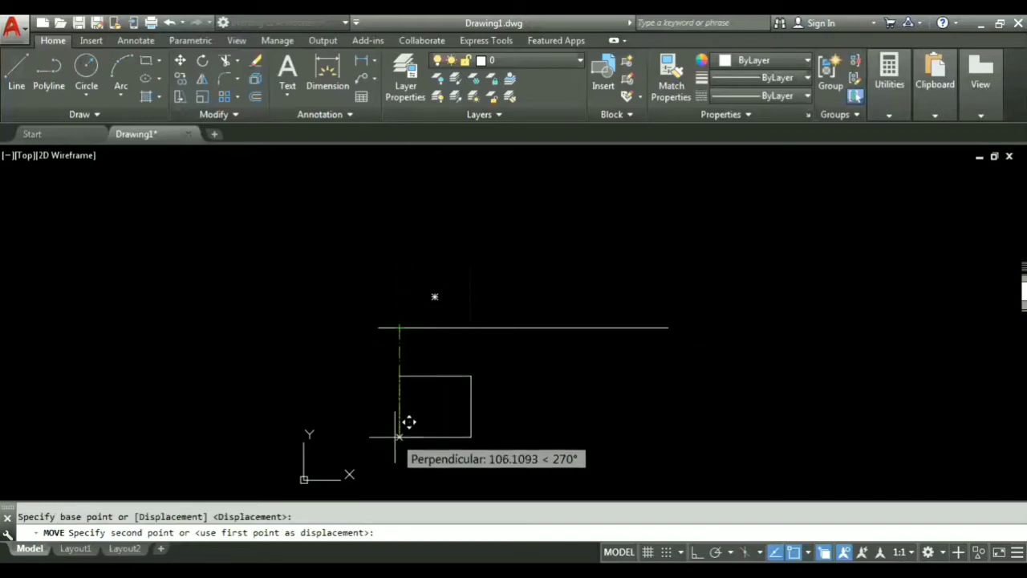
text(50)
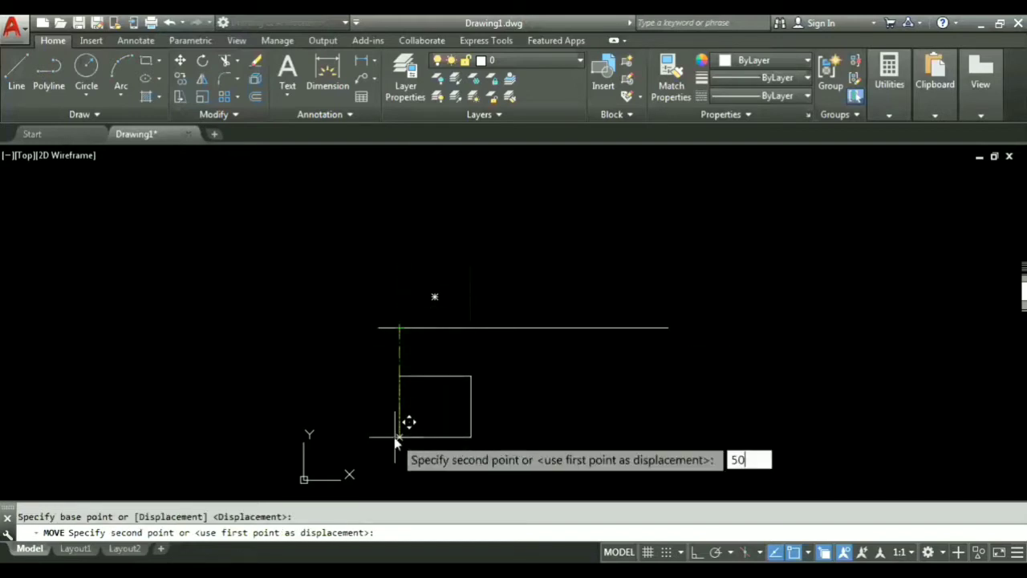
key(Return)
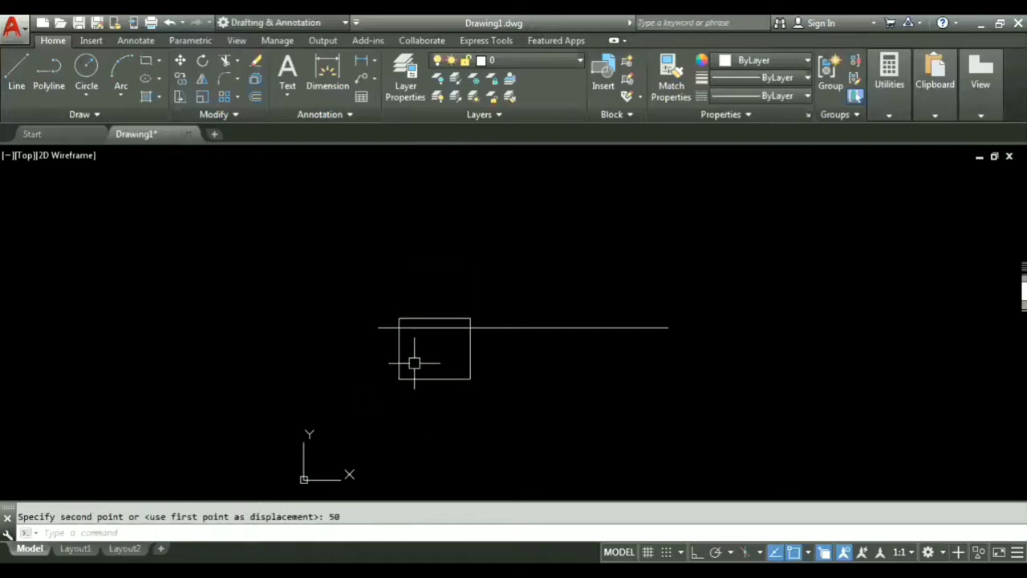
click(489, 382)
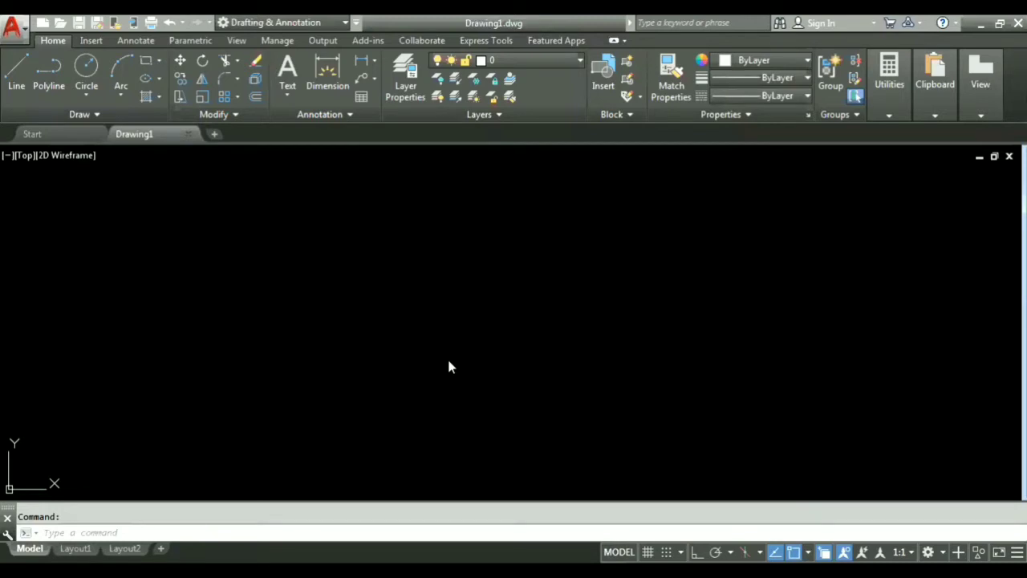
- Draw a single horizontal line about 185 units long in the middle of the empty drawing
click(278, 318)
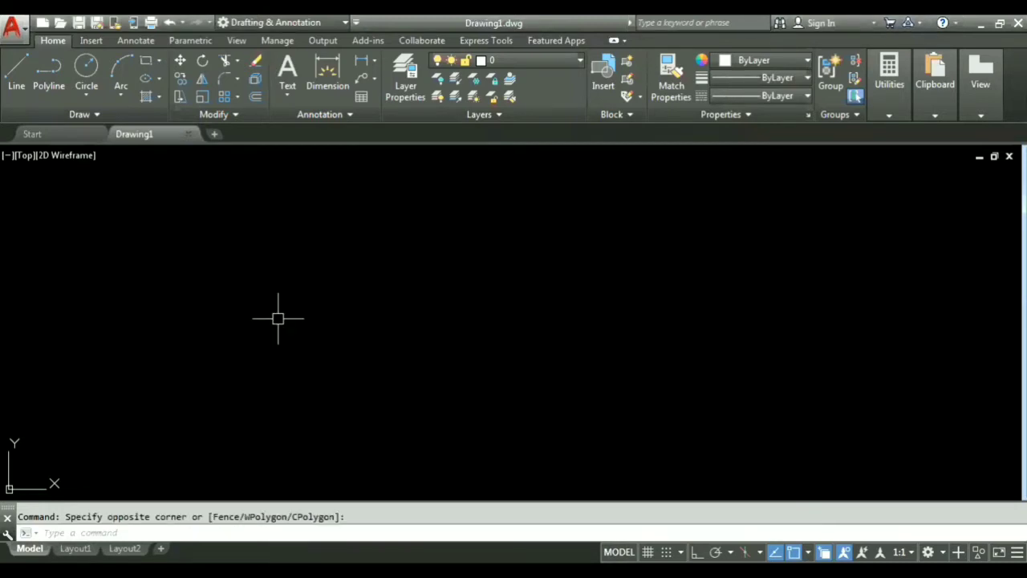
text(l)
key(Return)
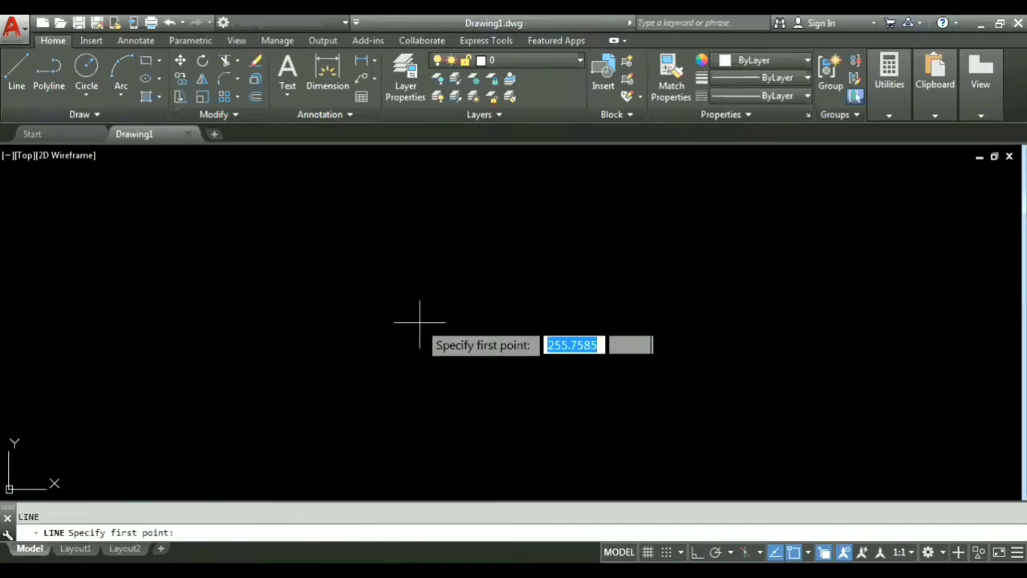
click(419, 321)
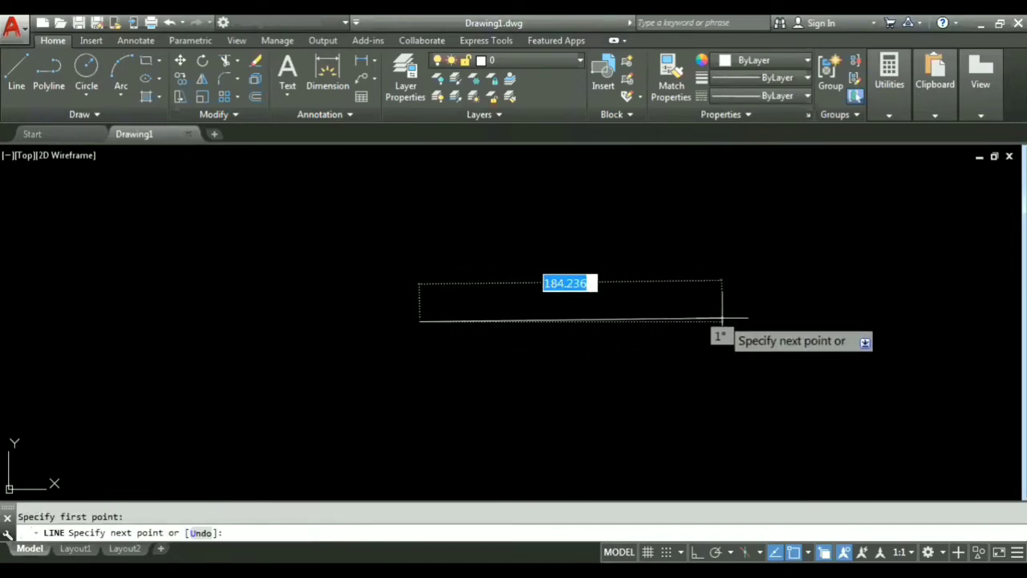
click(725, 321)
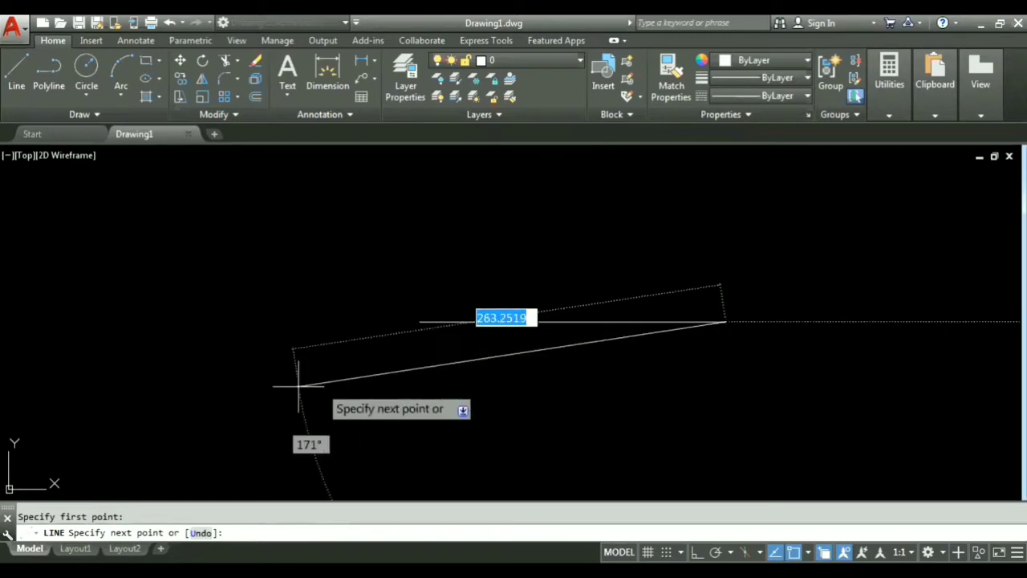
key(Return)
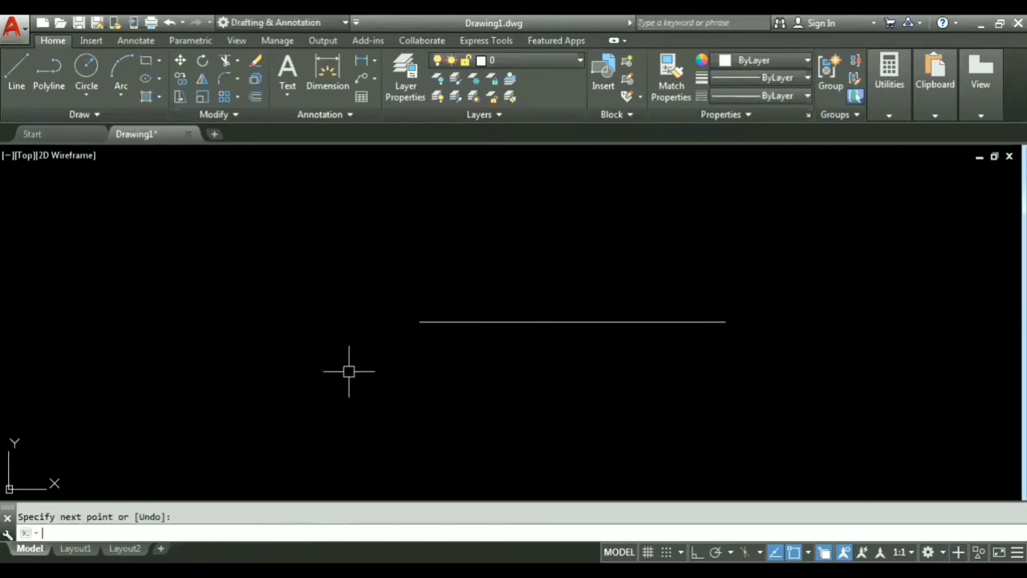
middle_drag(360, 371, 376, 467)
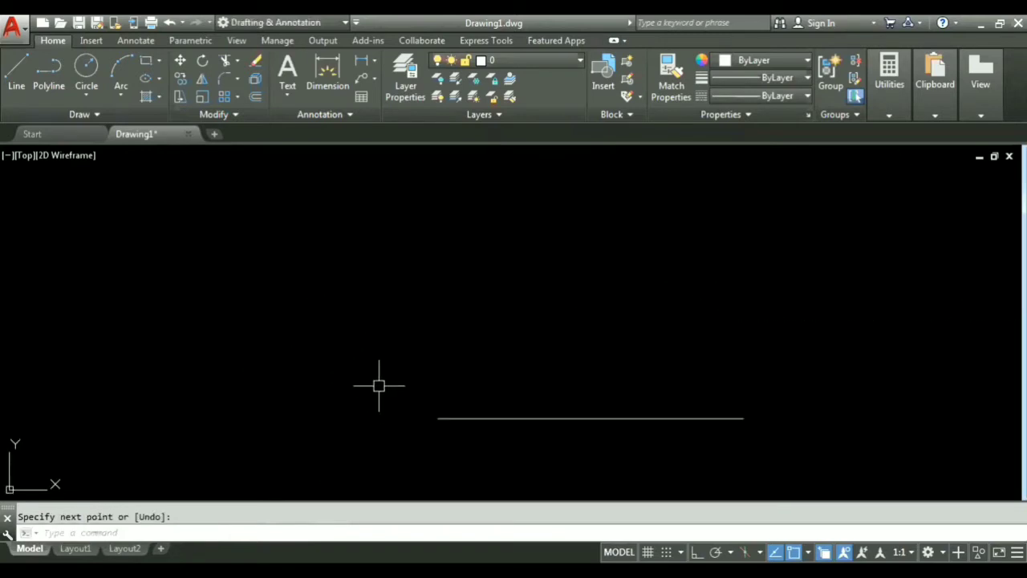
key(Return)
click(355, 411)
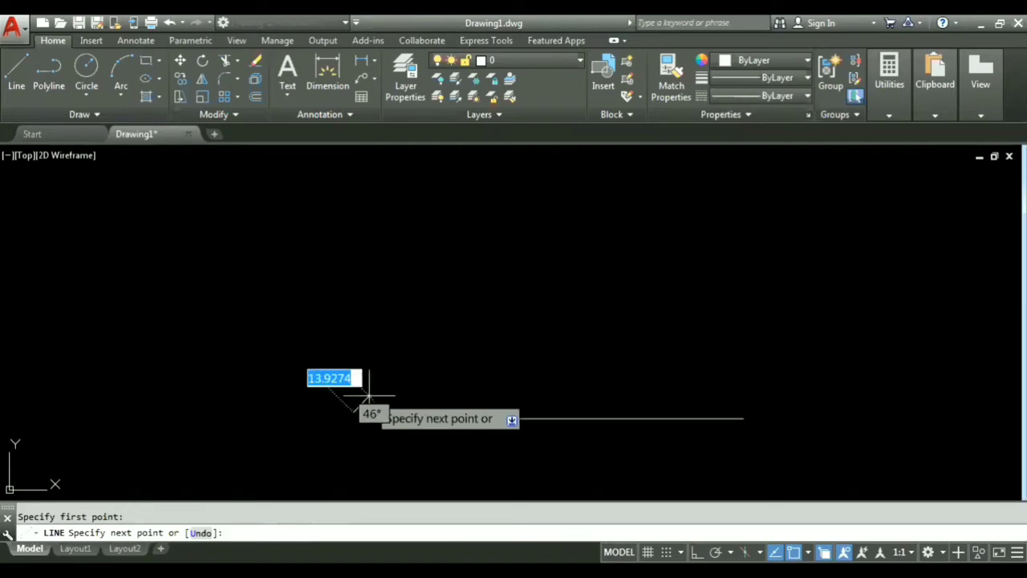
key(Escape)
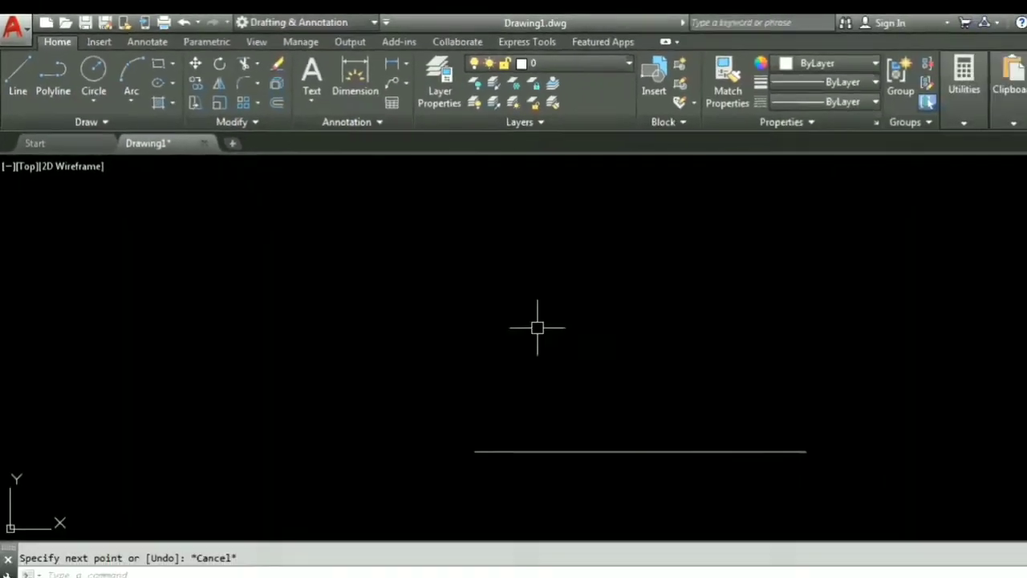
- Try rotating the horizontal line 30 degrees about its left endpoint, and undo that rotation
text(RO)
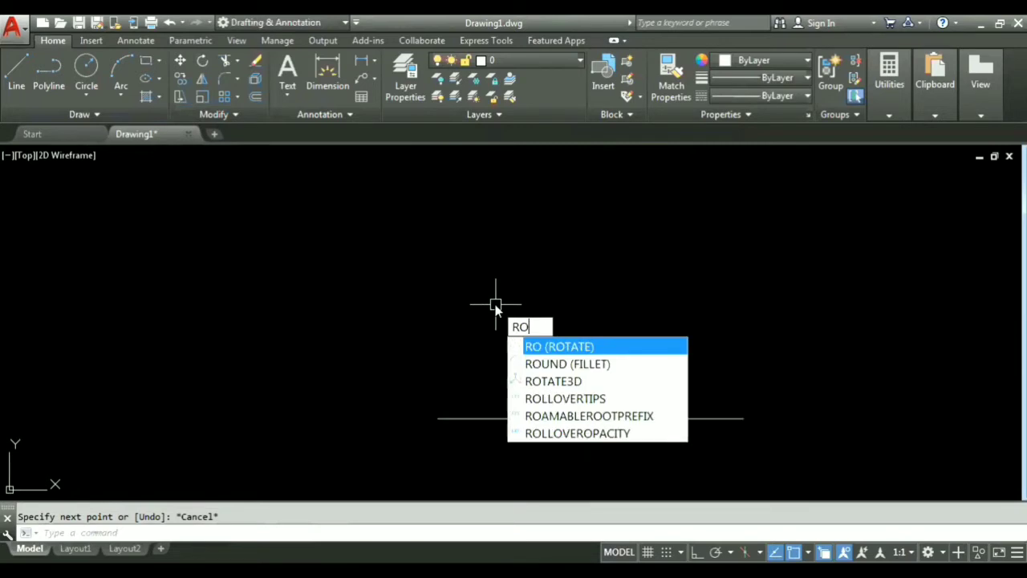
key(Return)
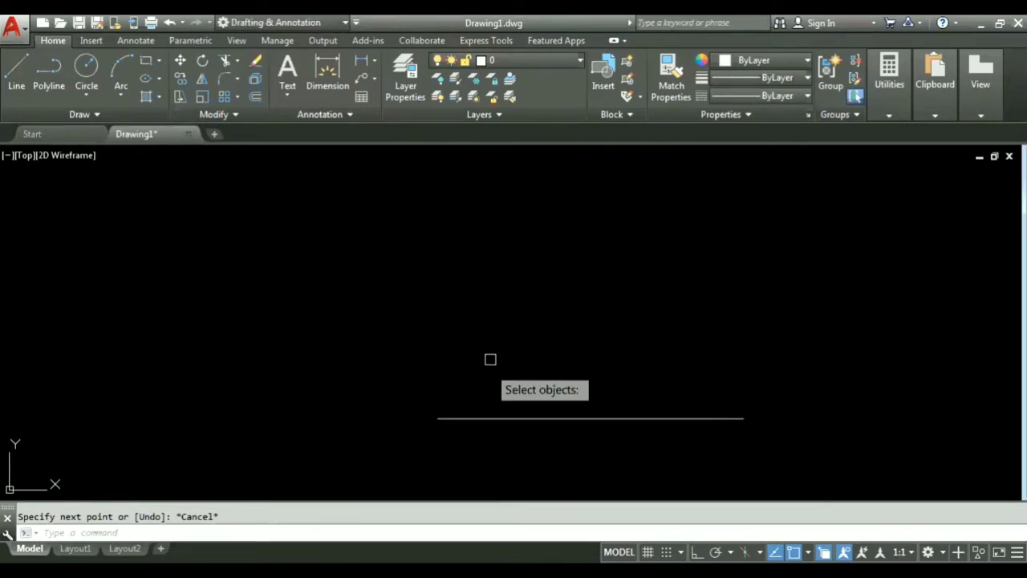
click(498, 416)
key(Return)
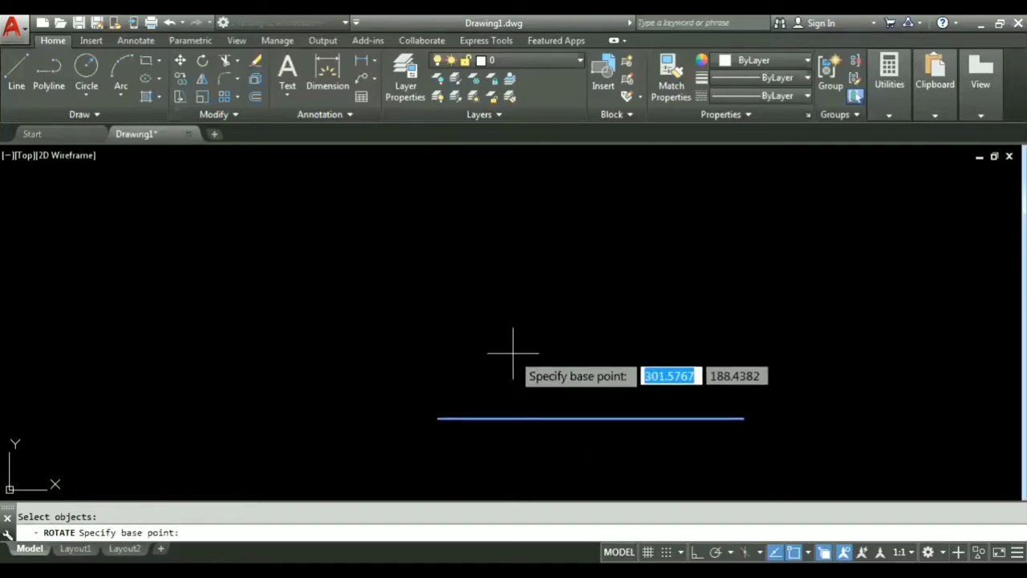
click(438, 418)
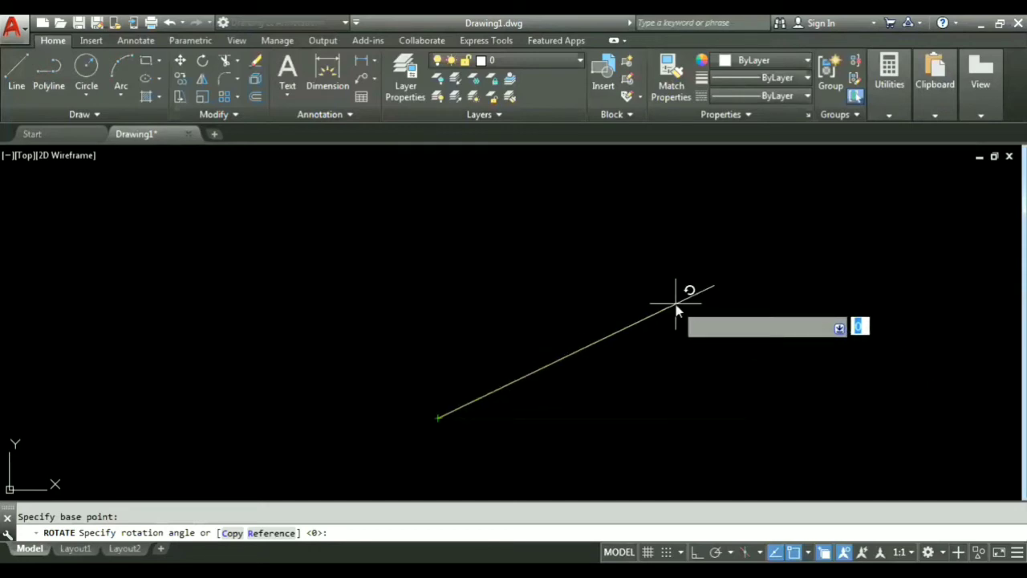
text(30)
key(Return)
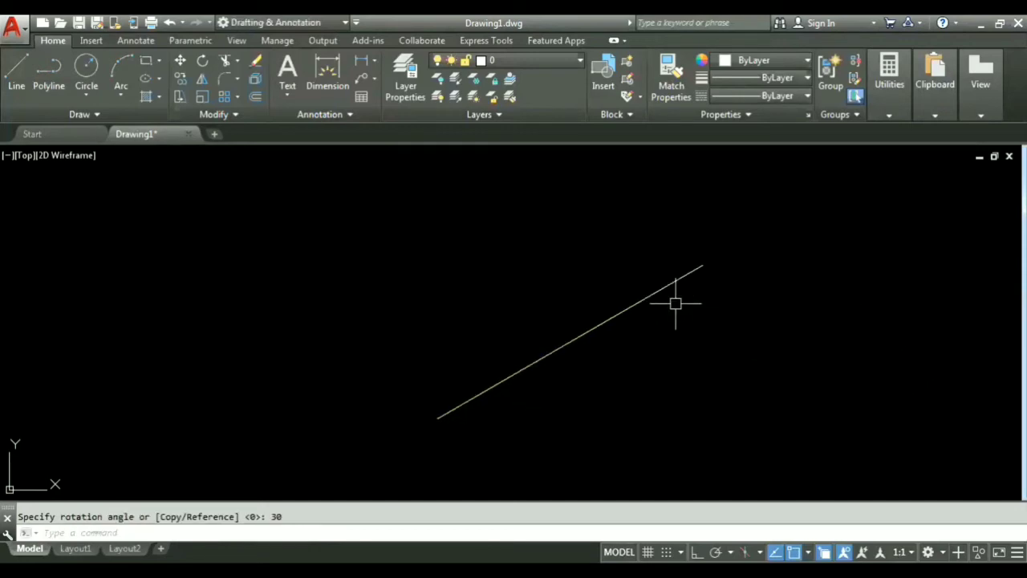
click(652, 345)
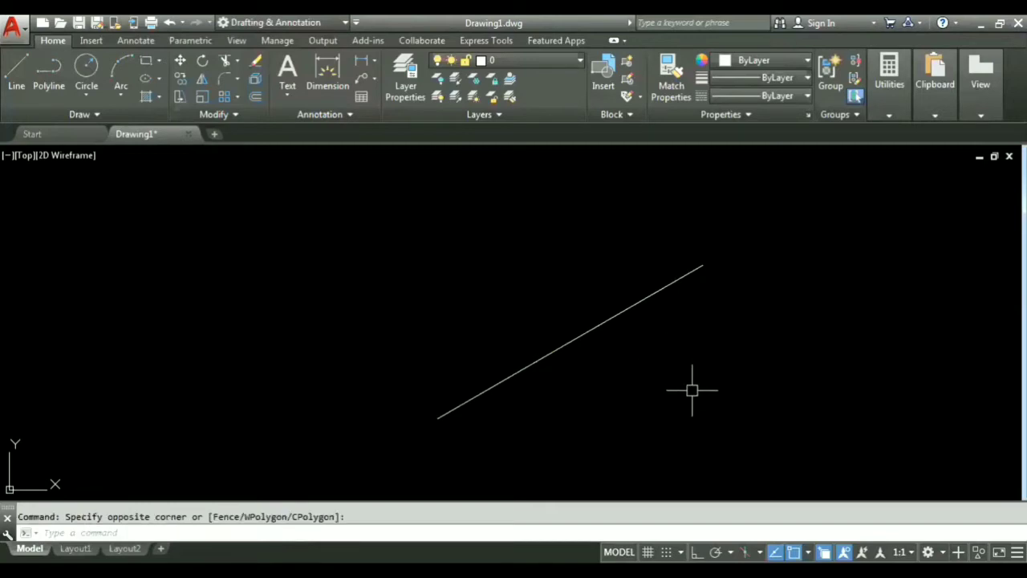
key(ctrl+z)
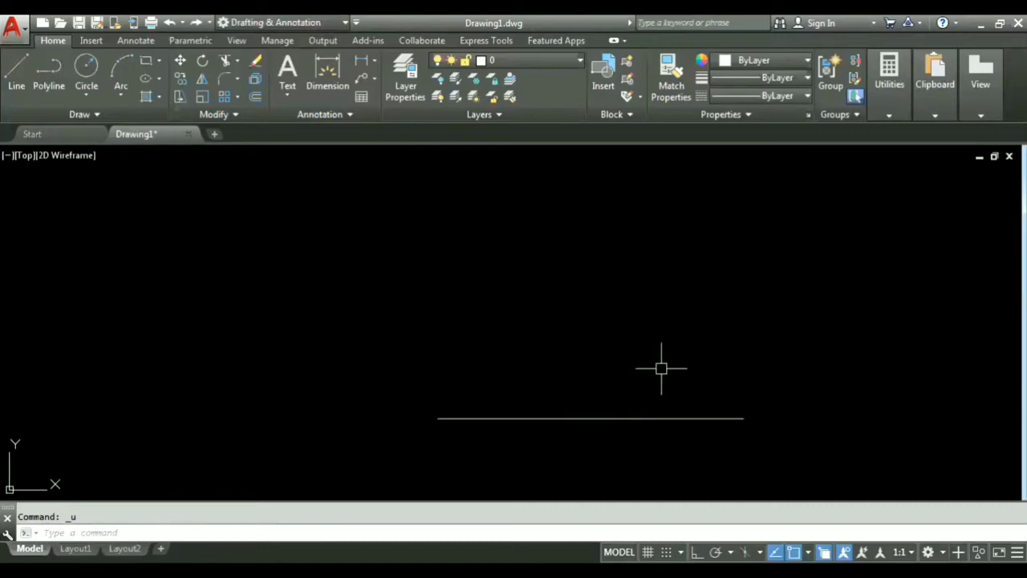
- Rotate a copy of the horizontal line 45 degrees about its left endpoint, keeping the original line
text(m)
key(Return)
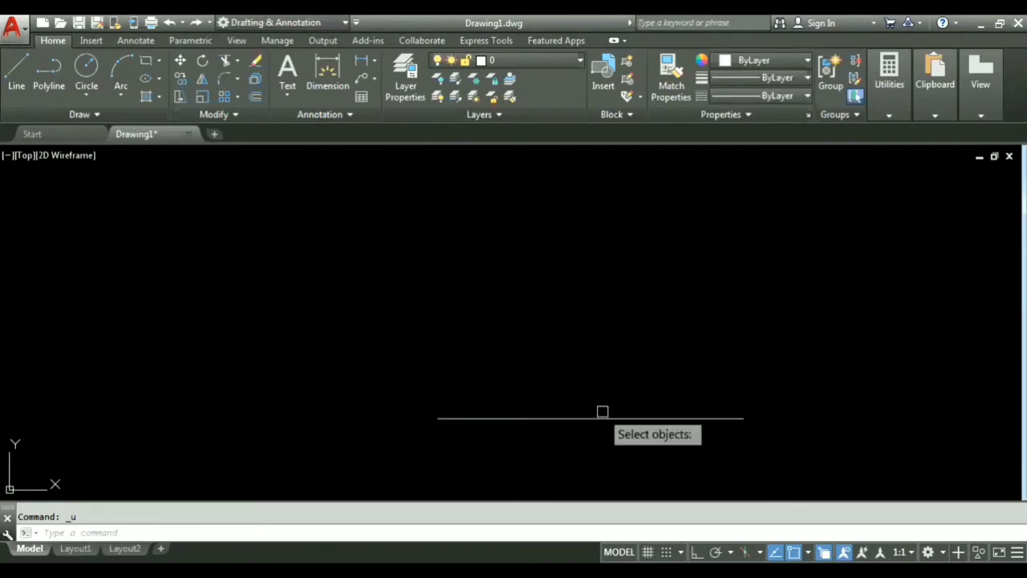
click(597, 418)
key(Return)
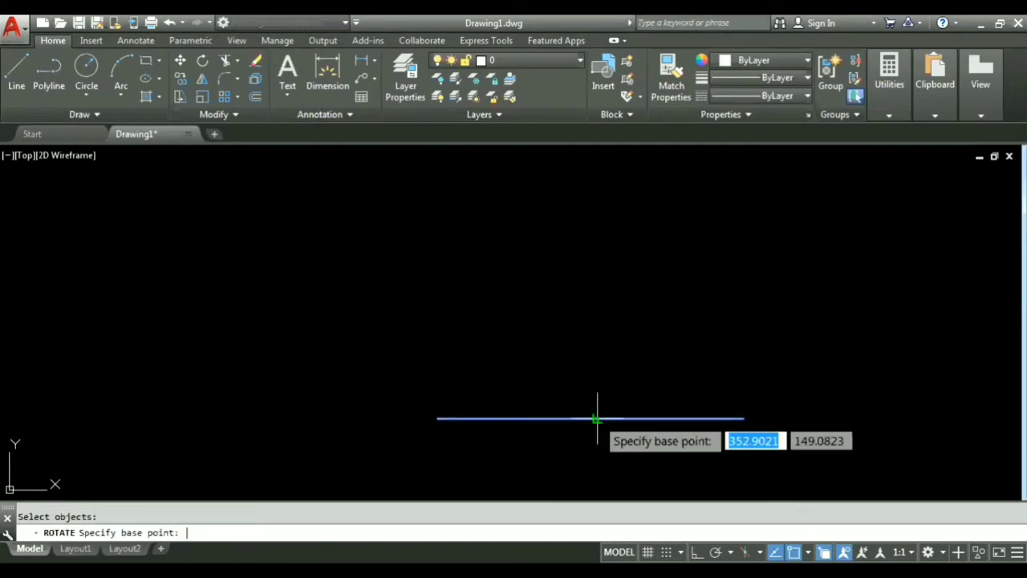
click(438, 418)
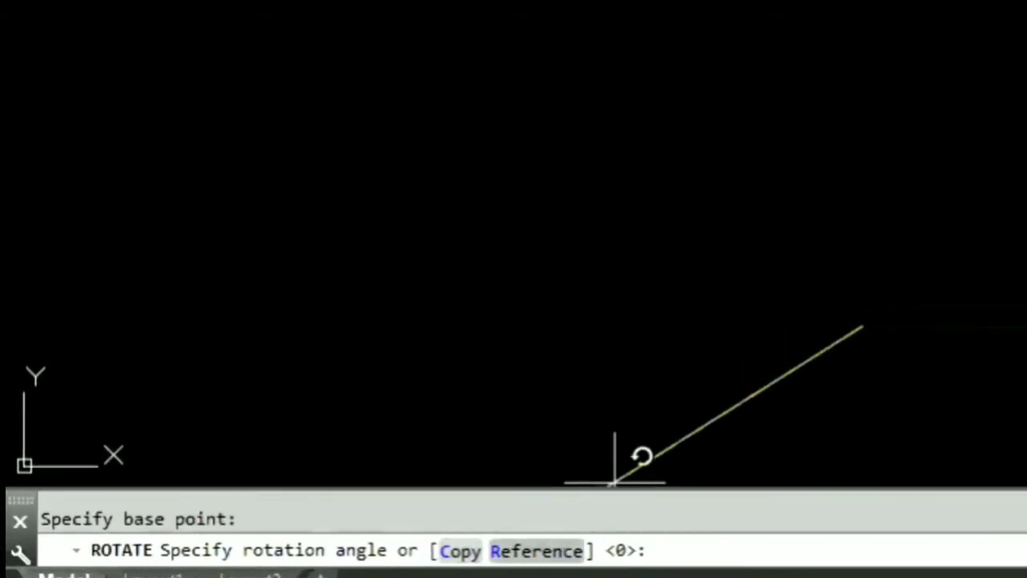
click(464, 551)
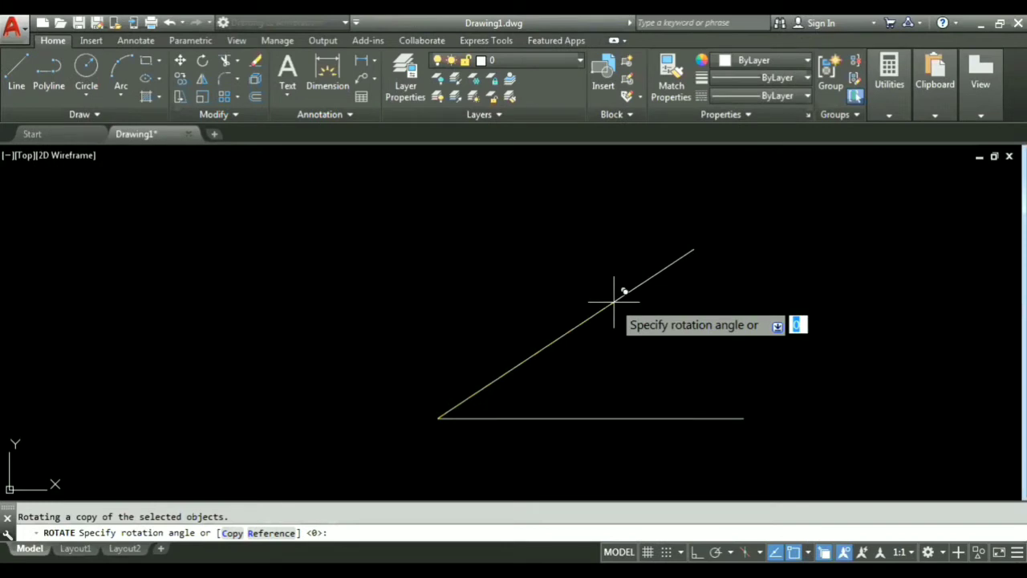
text(45)
key(Return)
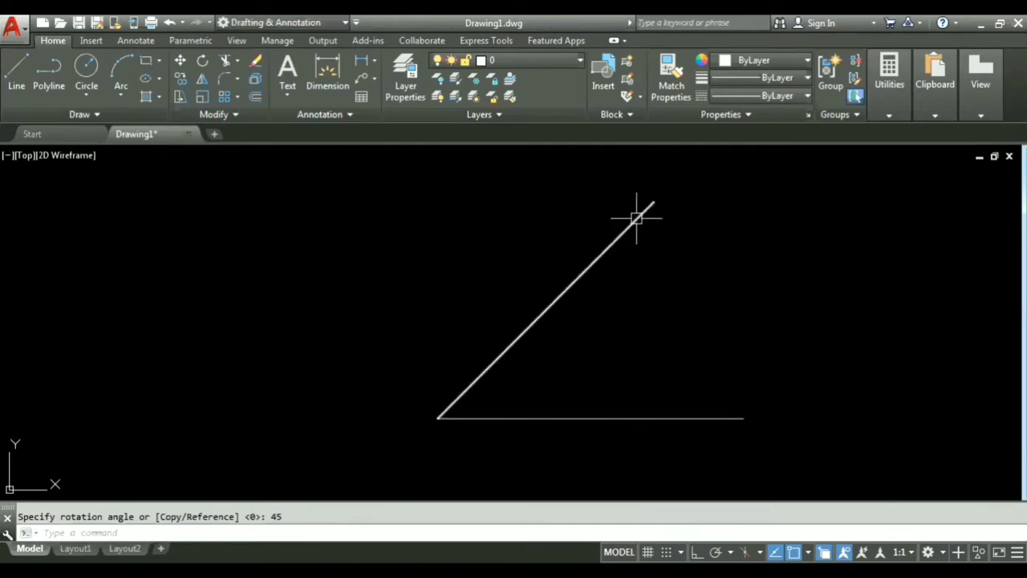
- Delete the 45-degree rotated copy of the line
click(654, 334)
click(475, 218)
key(Delete)
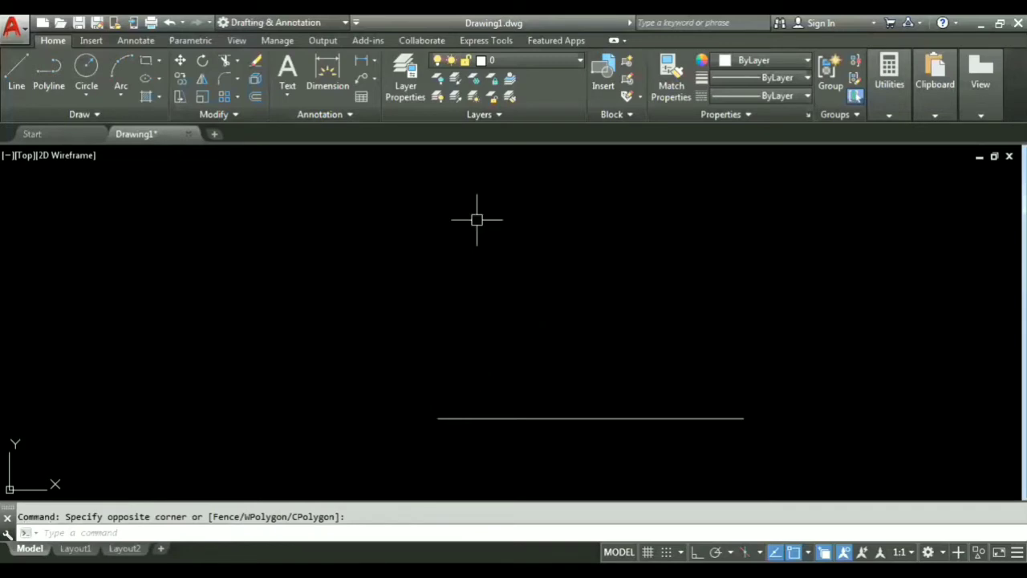
- Draw a slanted line from the horizontal line's left endpoint upward to the left
key(l)
key(Return)
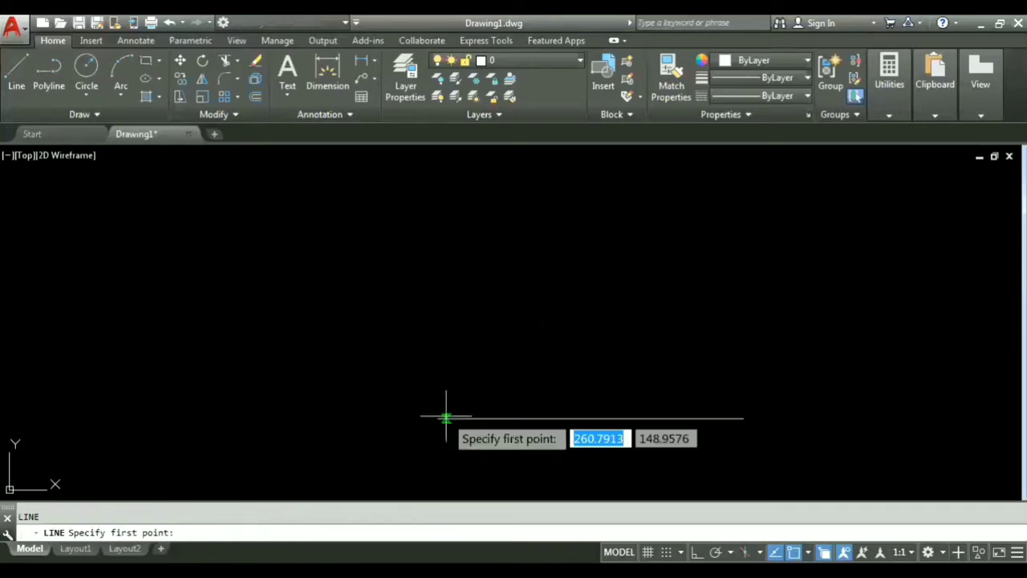
click(438, 419)
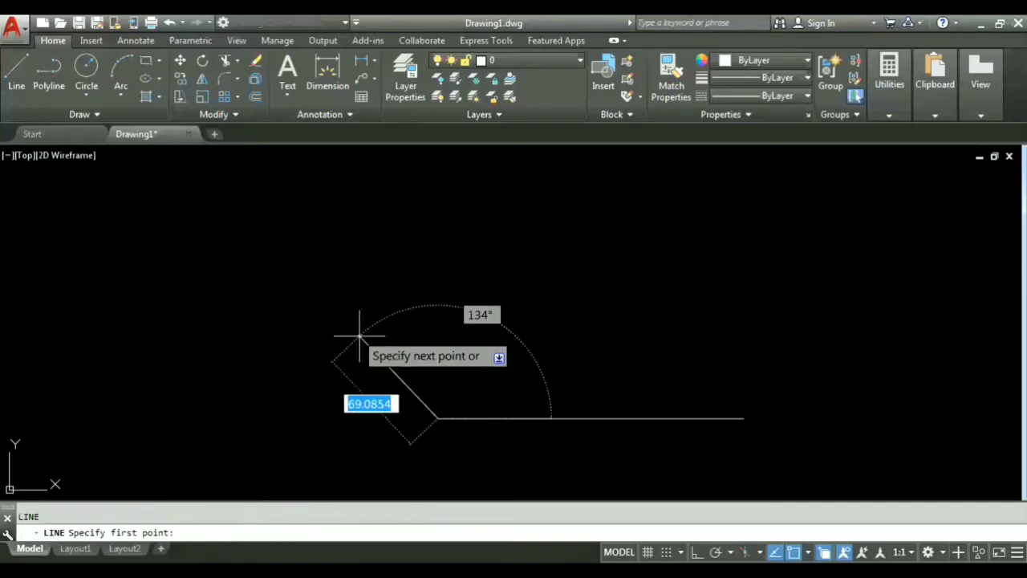
click(283, 277)
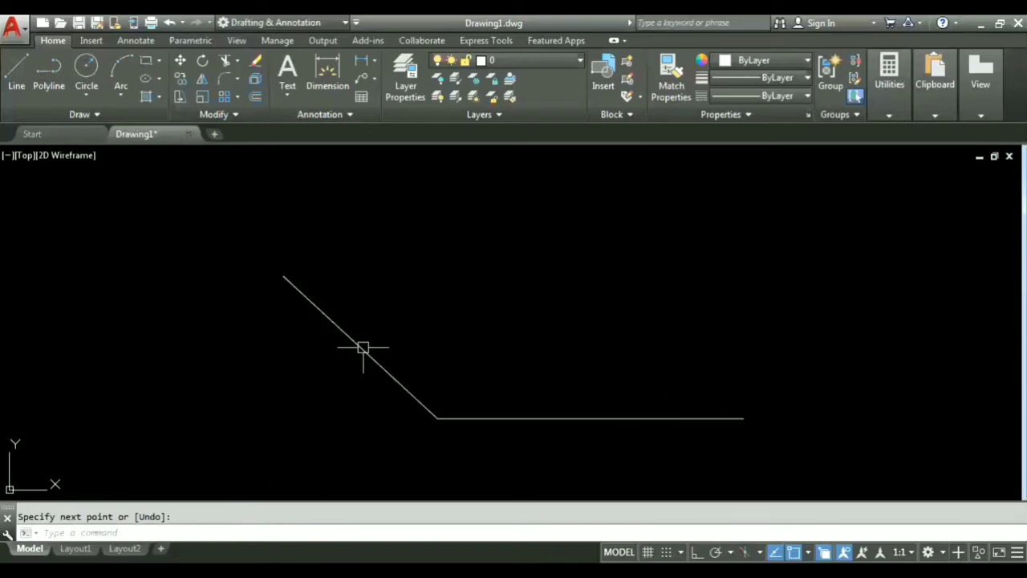
- Rotate the horizontal line about its left endpoint by Reference, using its own direction as reference and the slanted line's upper end as new angle
text(ro)
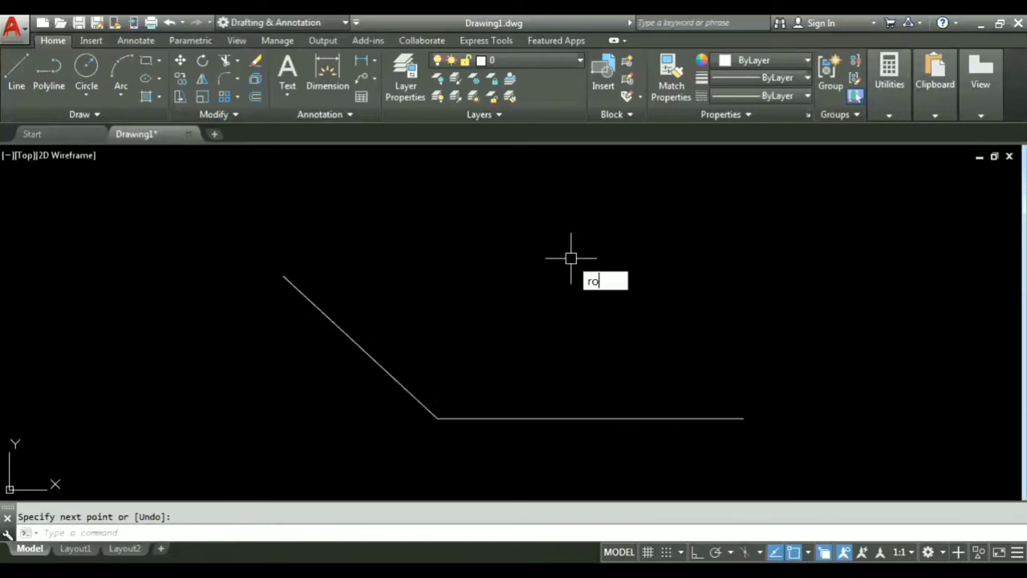
key(Return)
click(601, 418)
key(Return)
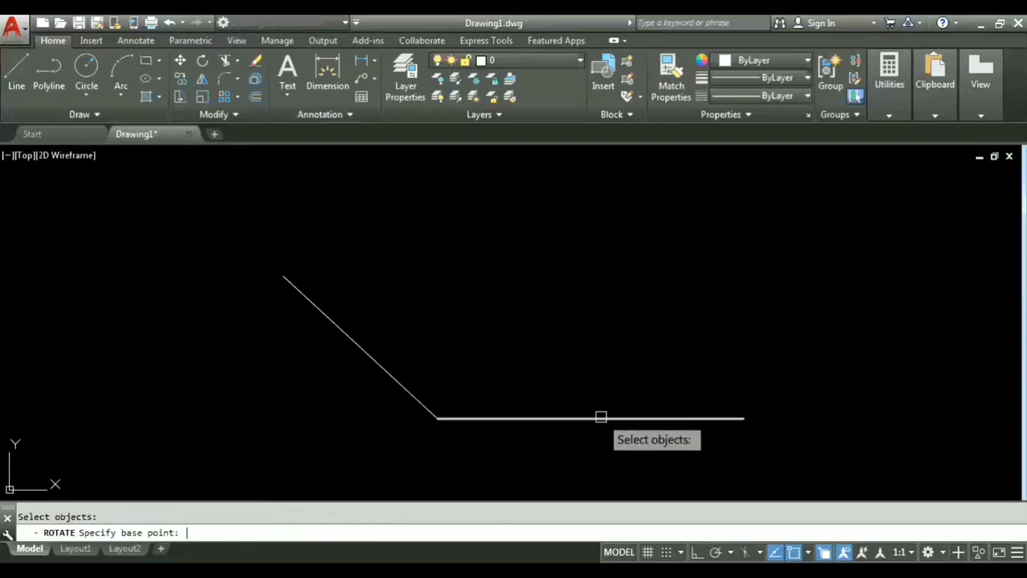
click(437, 417)
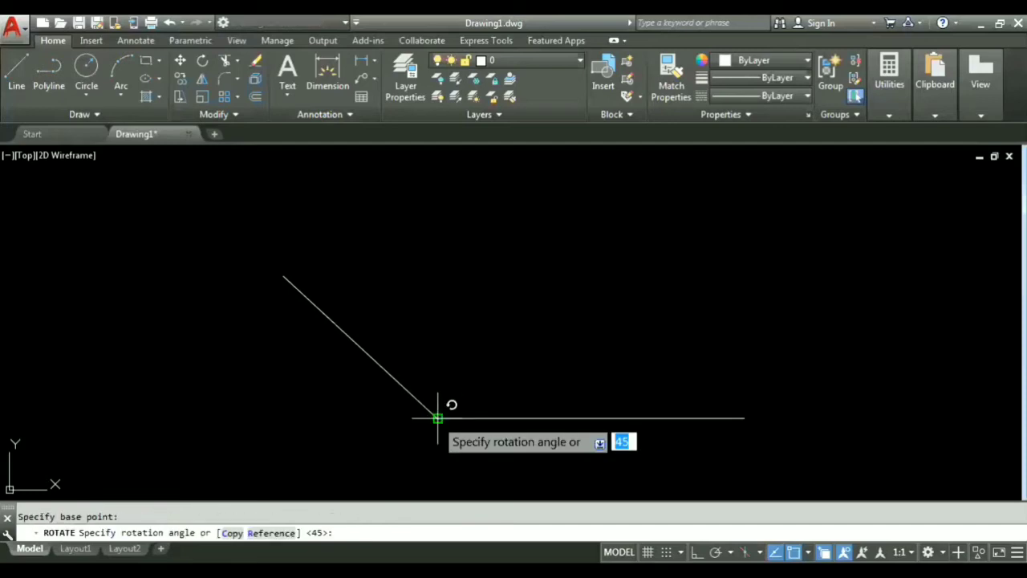
click(273, 533)
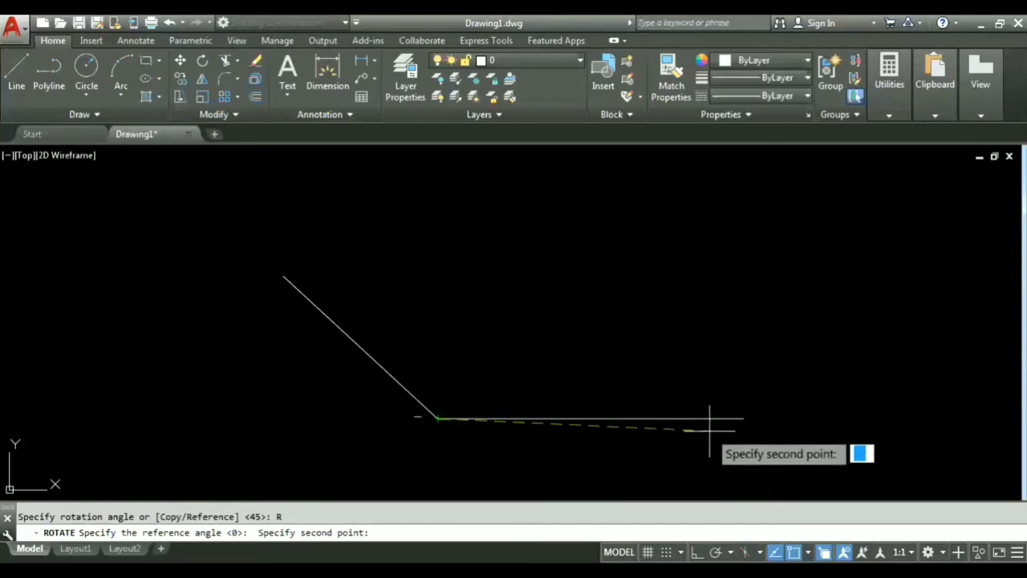
click(744, 419)
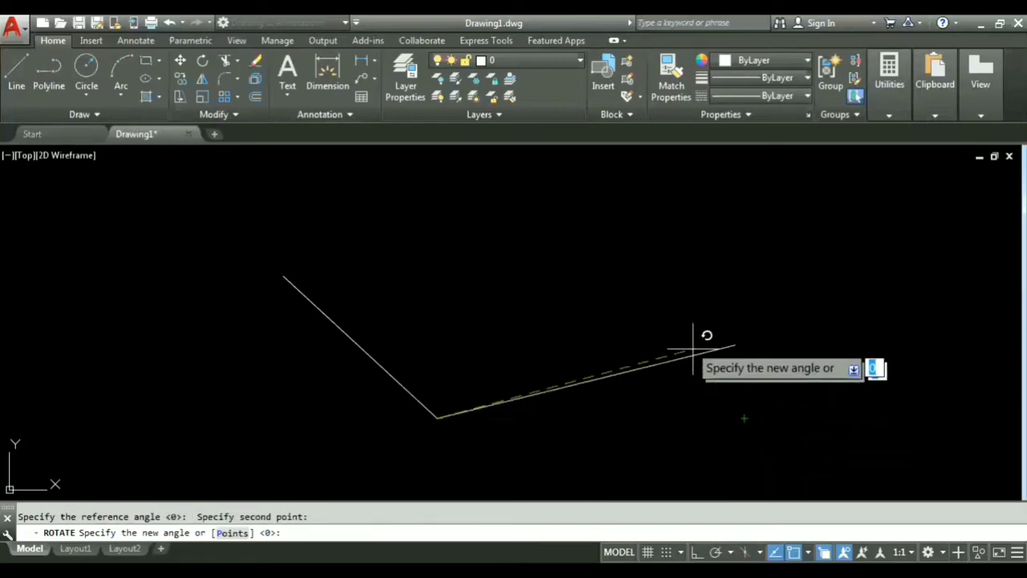
click(284, 276)
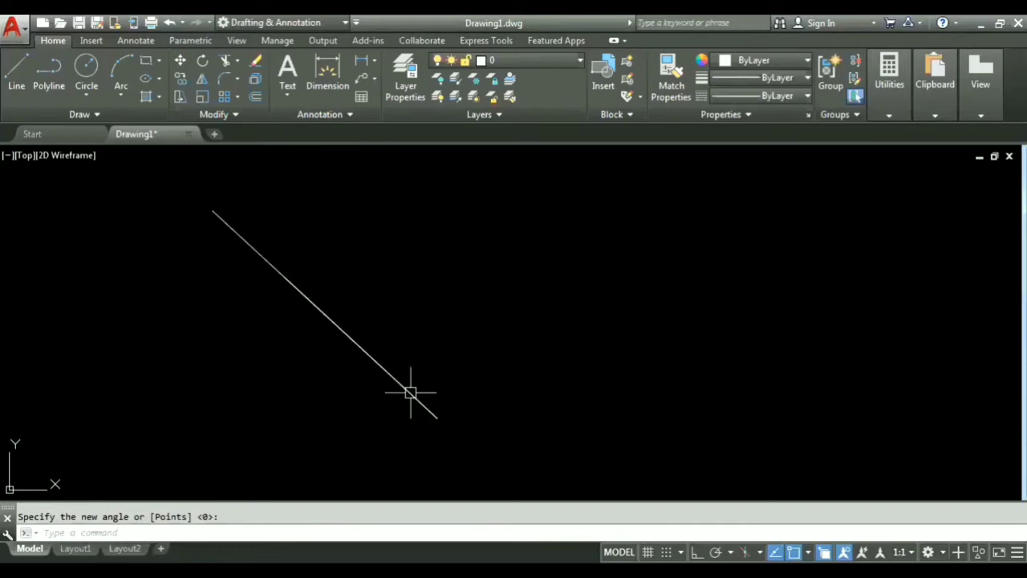
- Delete both overlapping slanted lines from the drawing
click(479, 451)
click(288, 304)
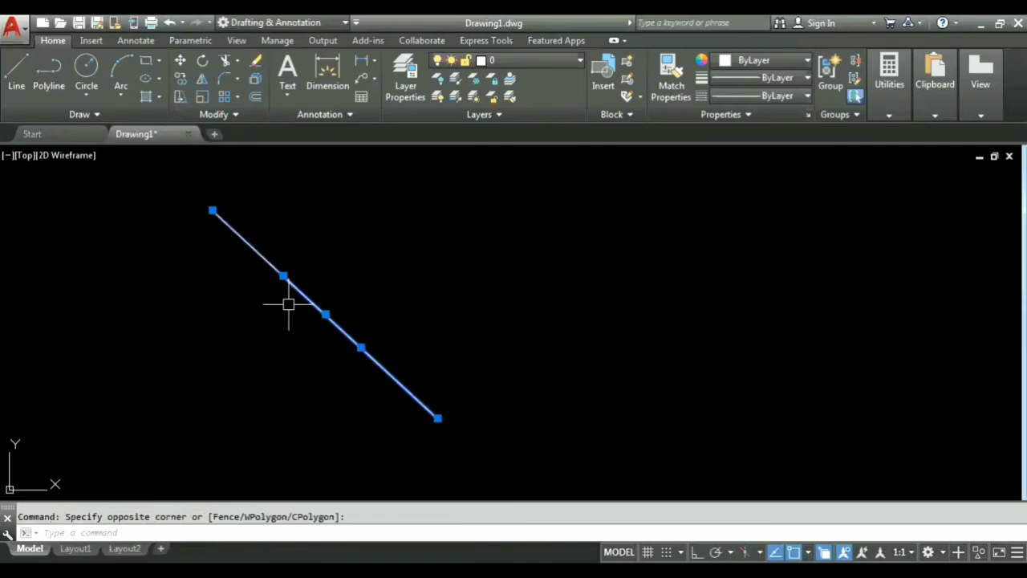
key(Delete)
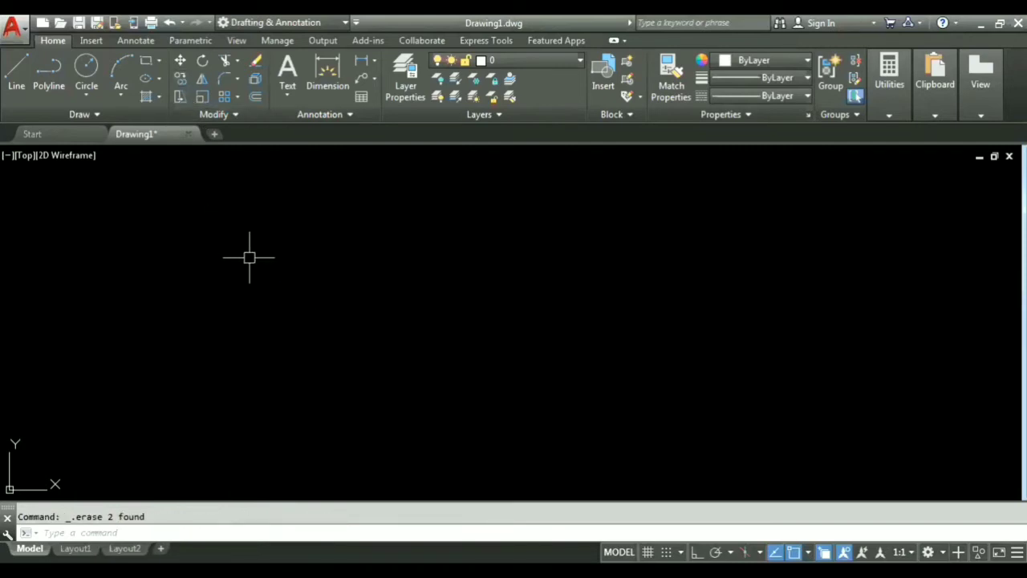
- Draw a rectangle left of the middle of the empty drawing area by two opposite corners
text(REC)
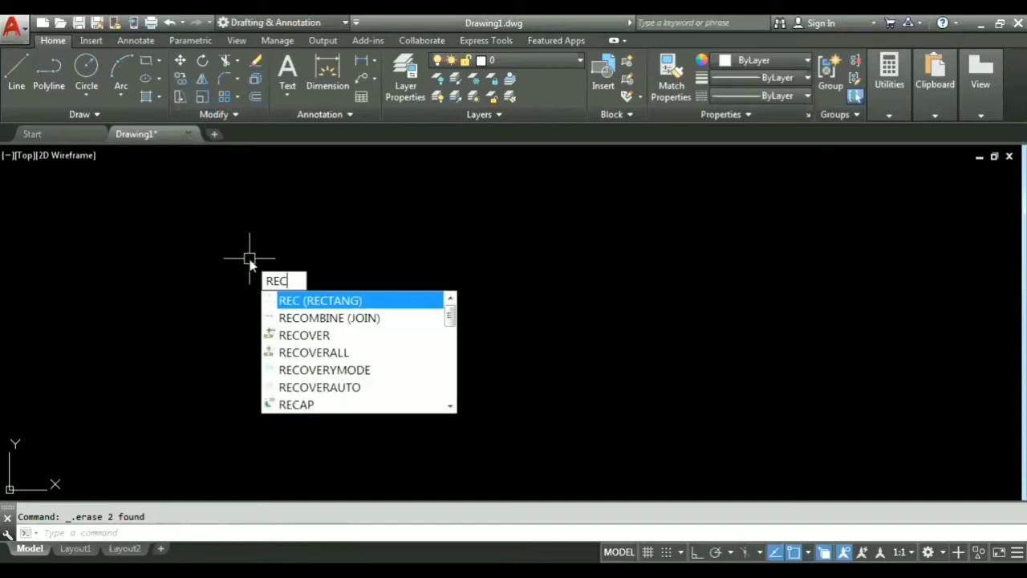
key(Return)
click(278, 285)
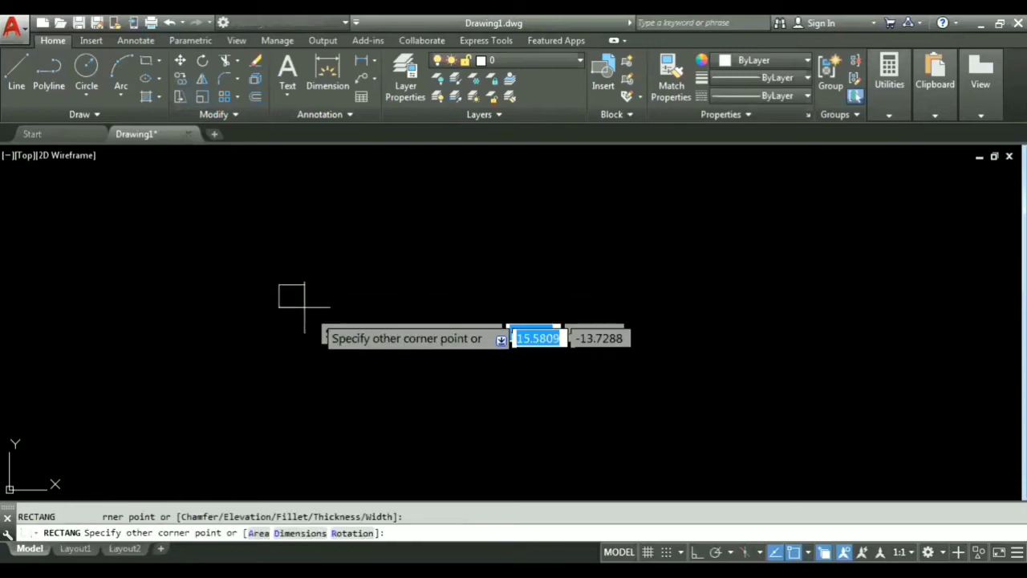
click(371, 359)
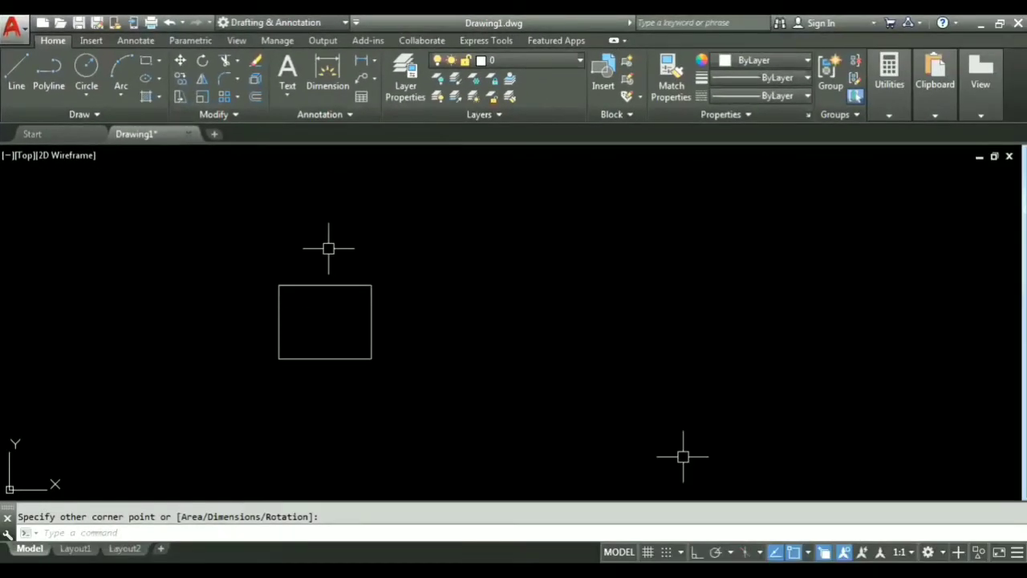
- Copy the rectangle by its lower-left corner, placing nine copies beside, below and above the original
text(co)
key(Return)
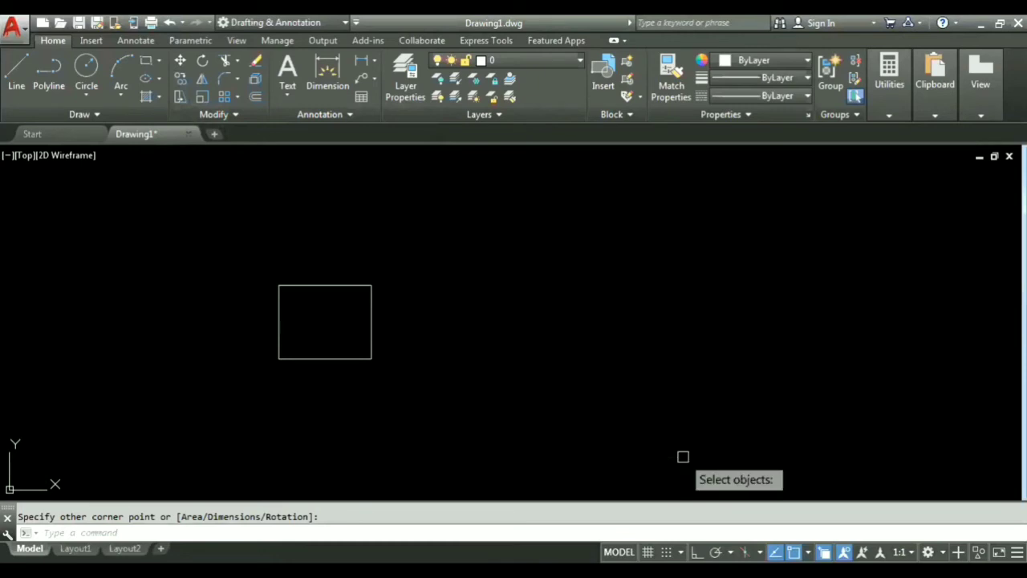
click(368, 324)
key(Return)
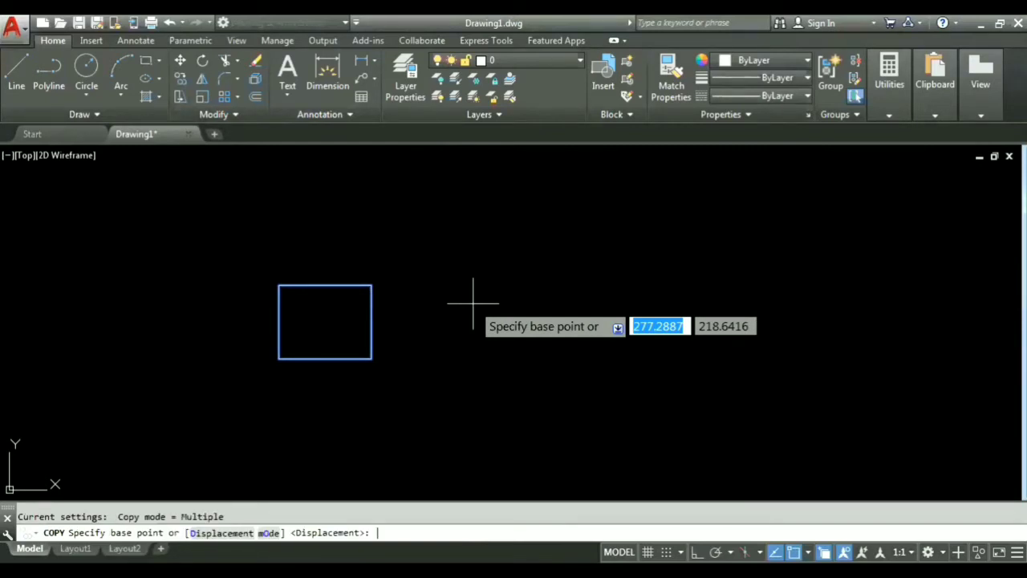
click(278, 359)
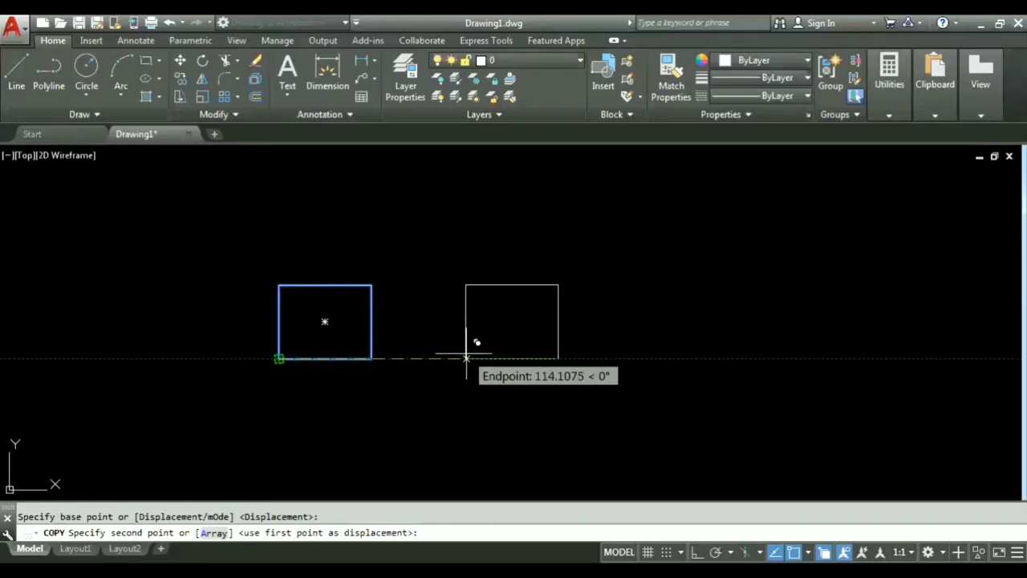
click(466, 358)
click(675, 358)
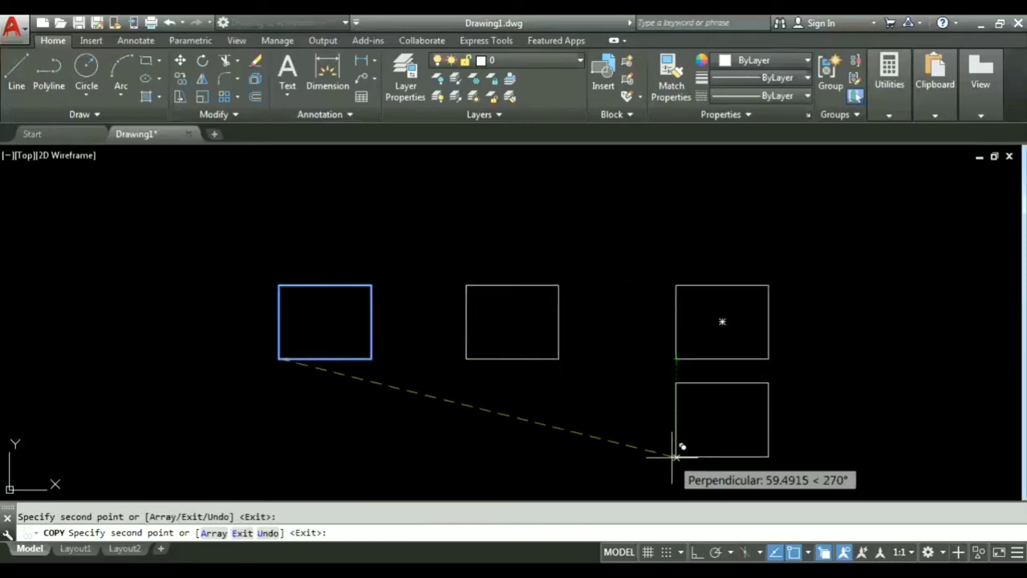
click(675, 457)
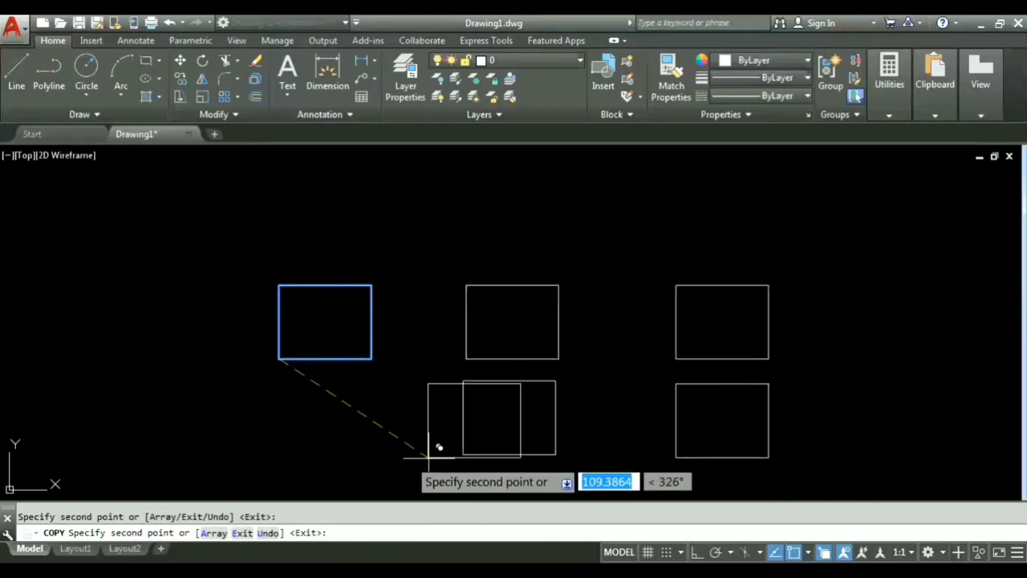
click(279, 454)
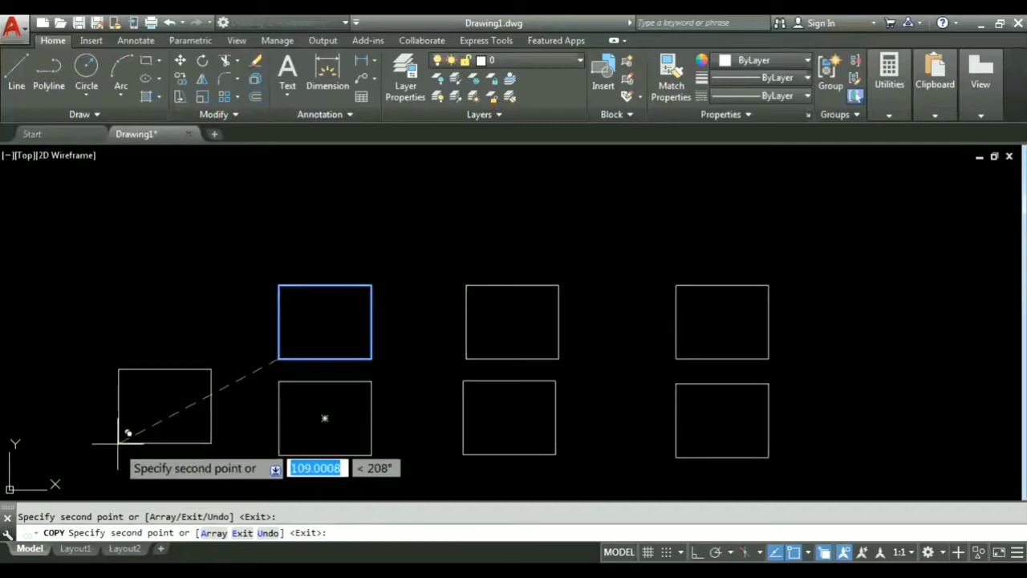
click(118, 467)
click(123, 341)
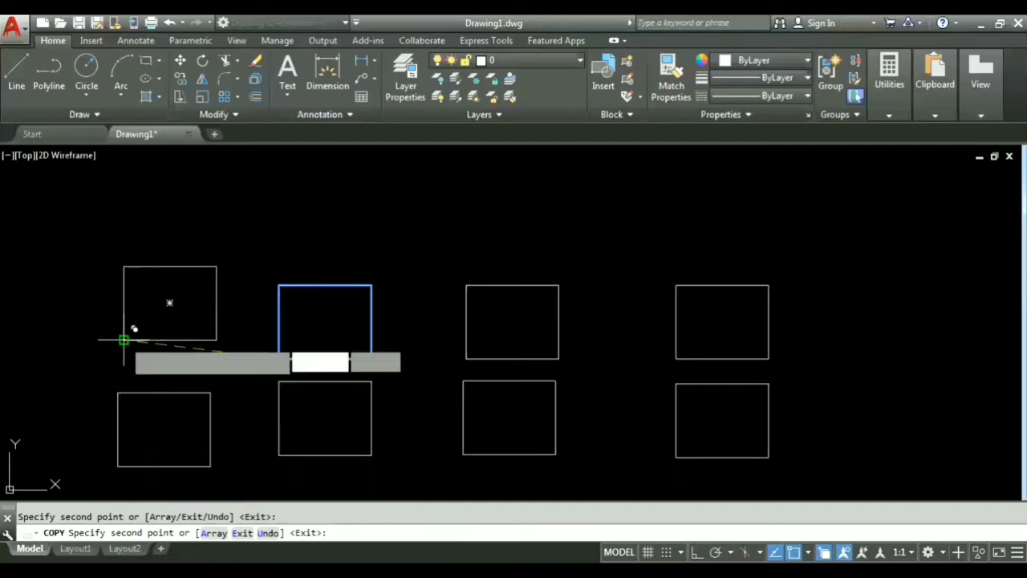
click(246, 240)
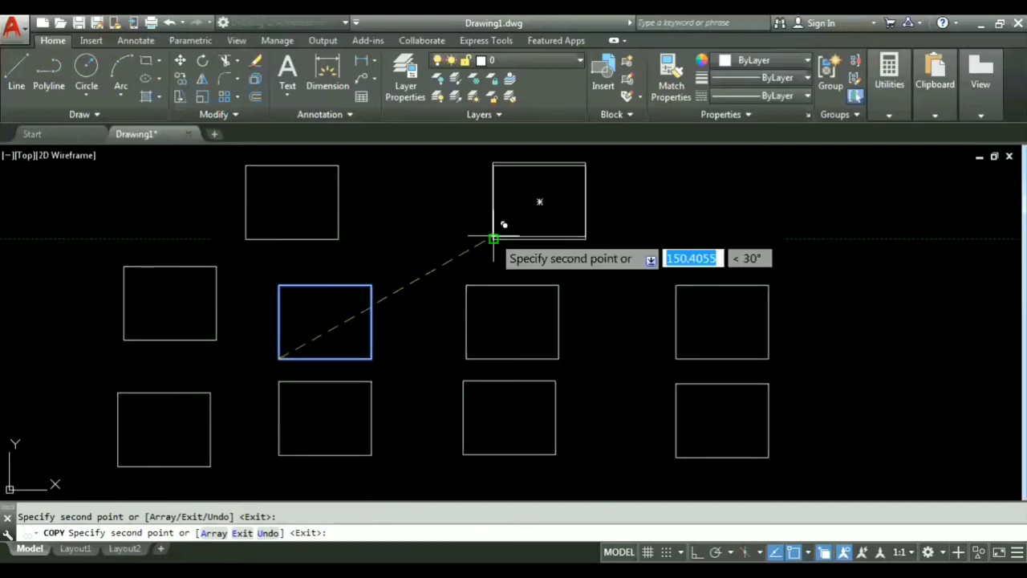
click(493, 239)
key(Return)
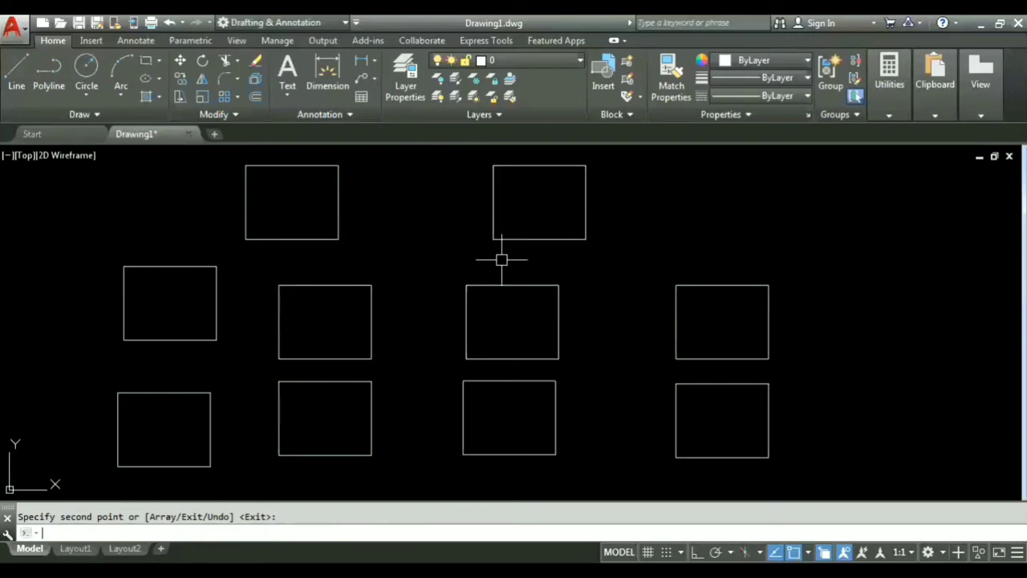
- Delete all nine copied rectangles, keeping only the original
click(814, 473)
click(480, 203)
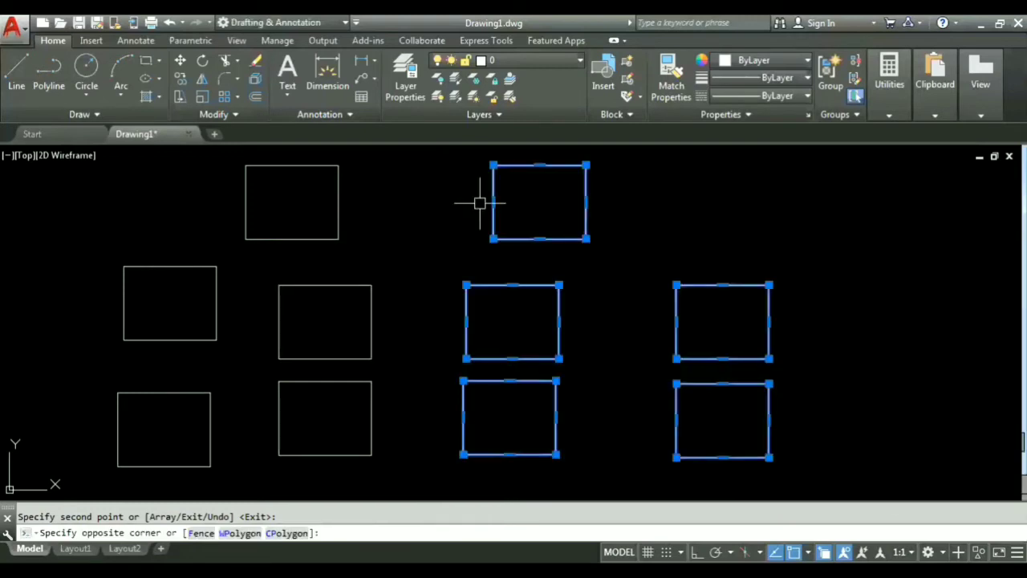
key(Delete)
click(377, 235)
click(231, 203)
key(Delete)
click(224, 451)
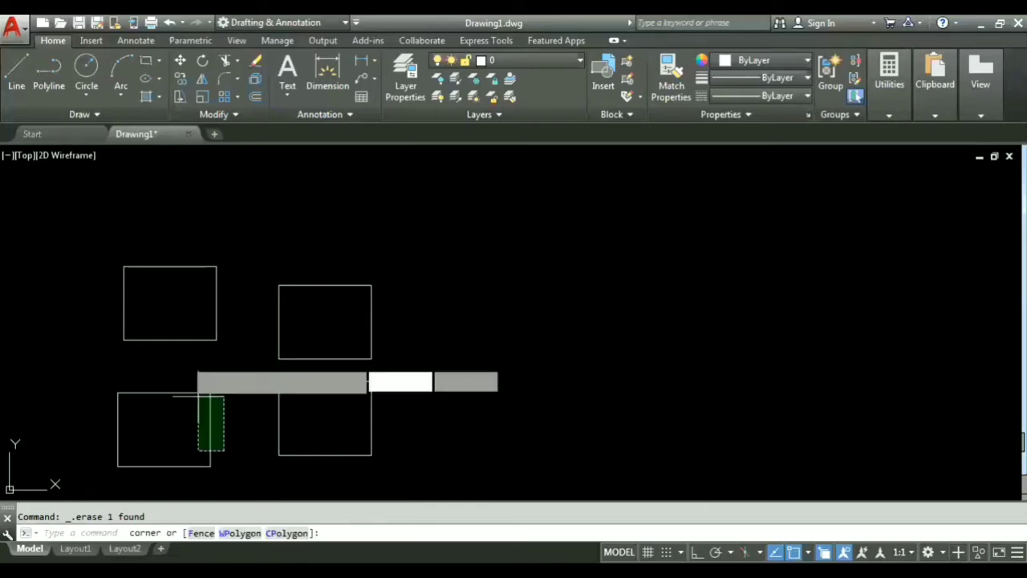
click(133, 246)
key(Delete)
click(440, 464)
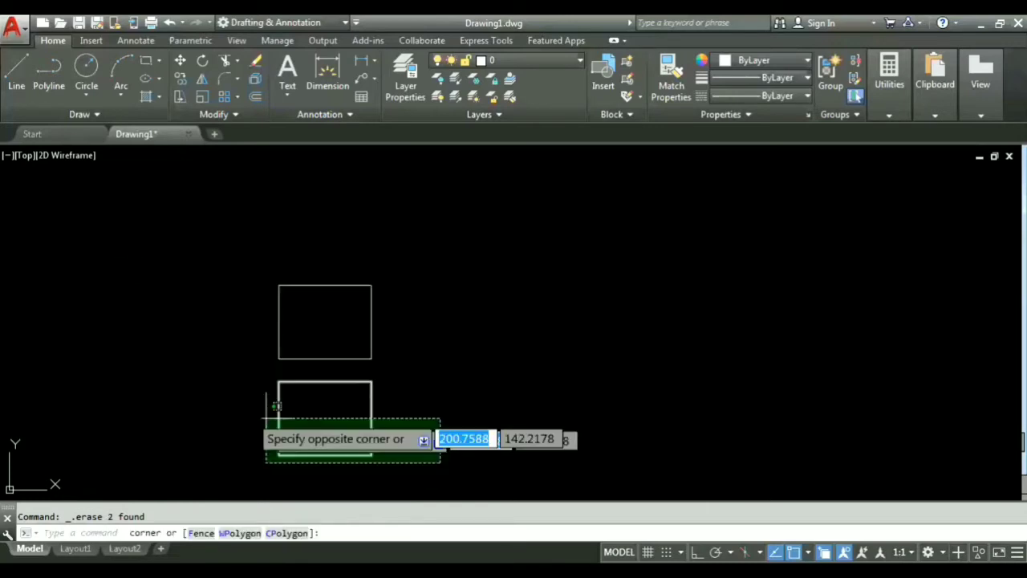
click(267, 419)
key(Delete)
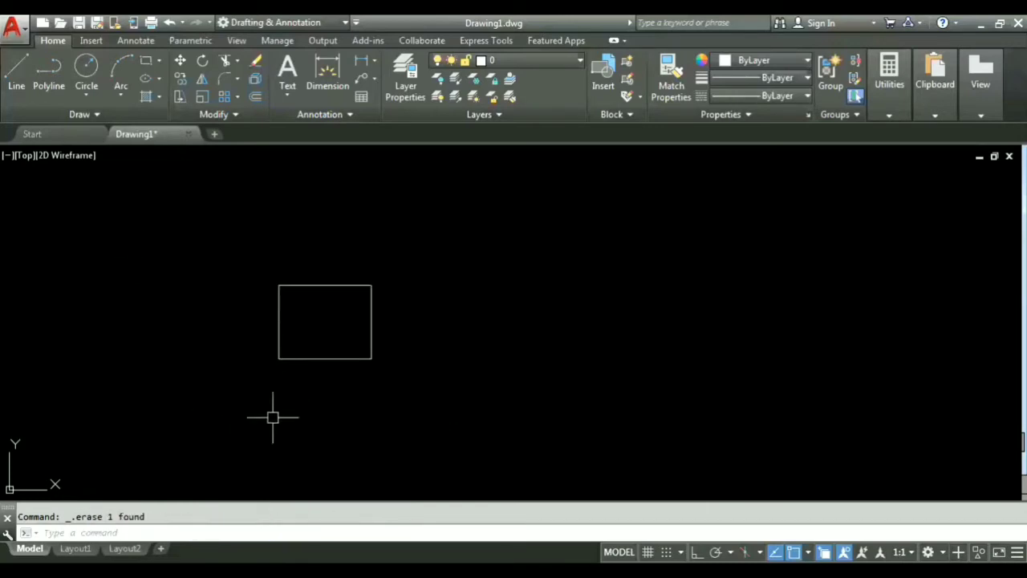
- Copy the rectangle from its upper-left corner a distance of 250 toward the right
text(co)
key(Return)
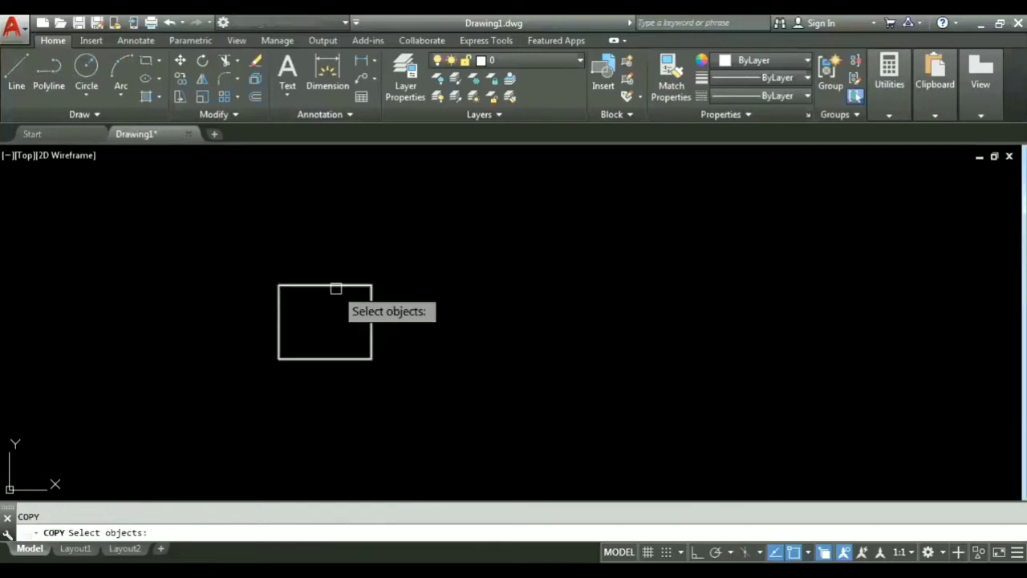
click(335, 288)
key(Return)
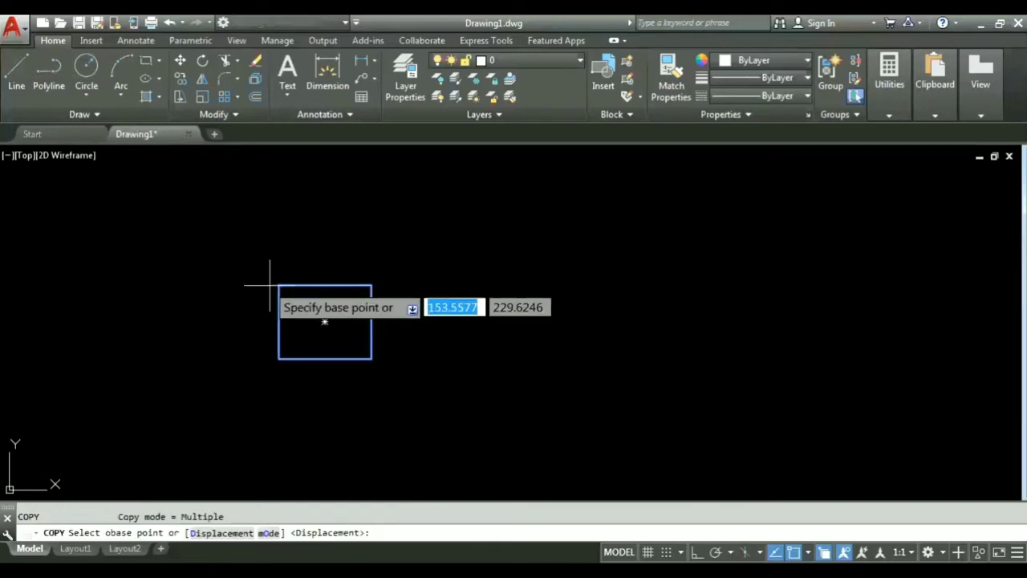
click(278, 284)
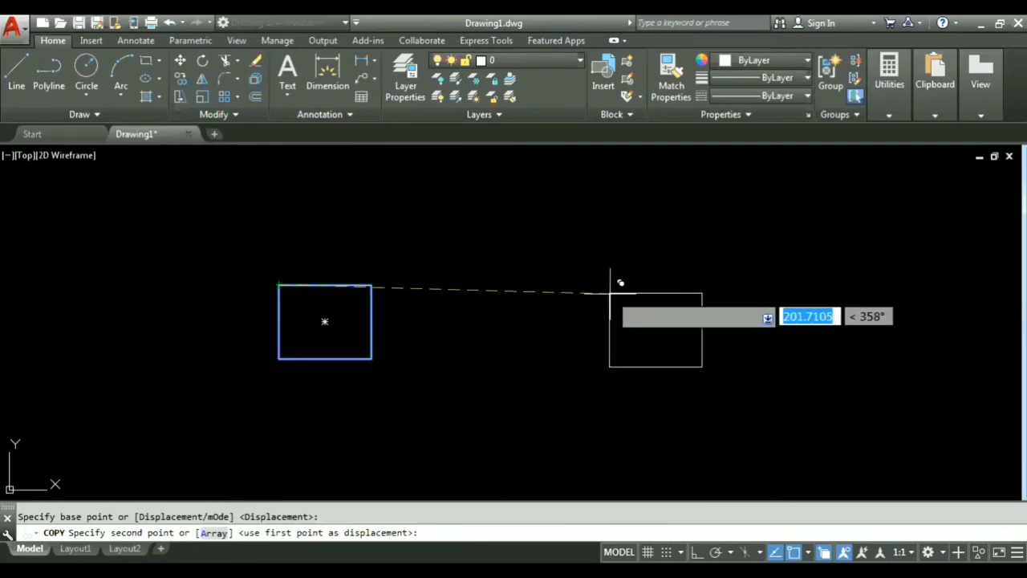
text(250)
key(Return)
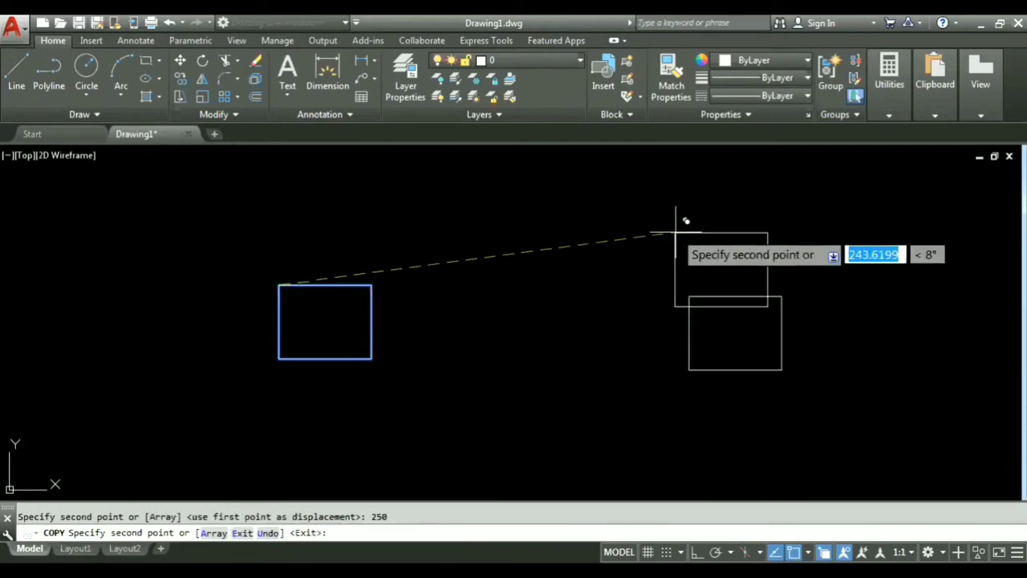
key(Return)
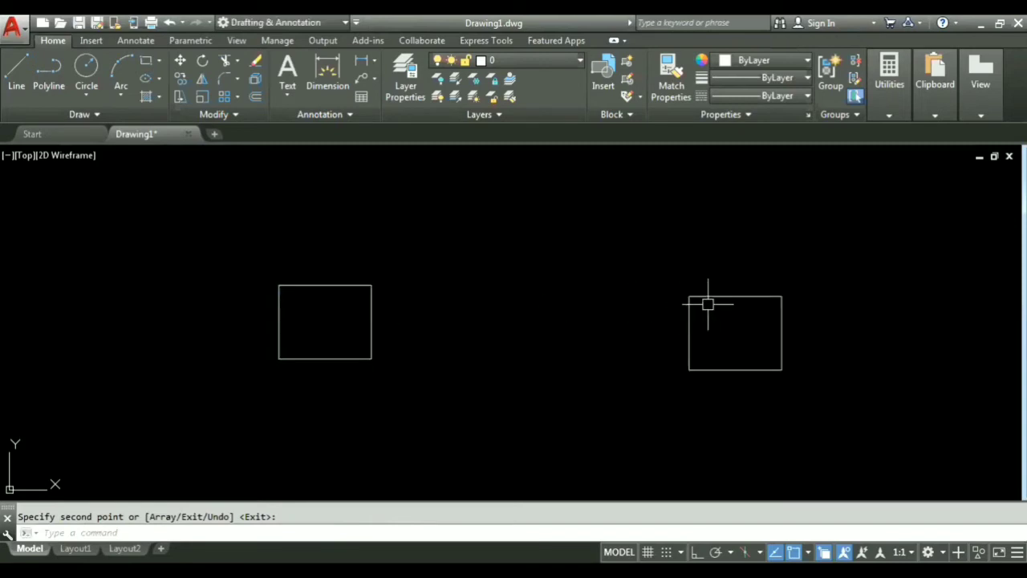
- Delete the copied rectangle and the original rectangle
click(843, 394)
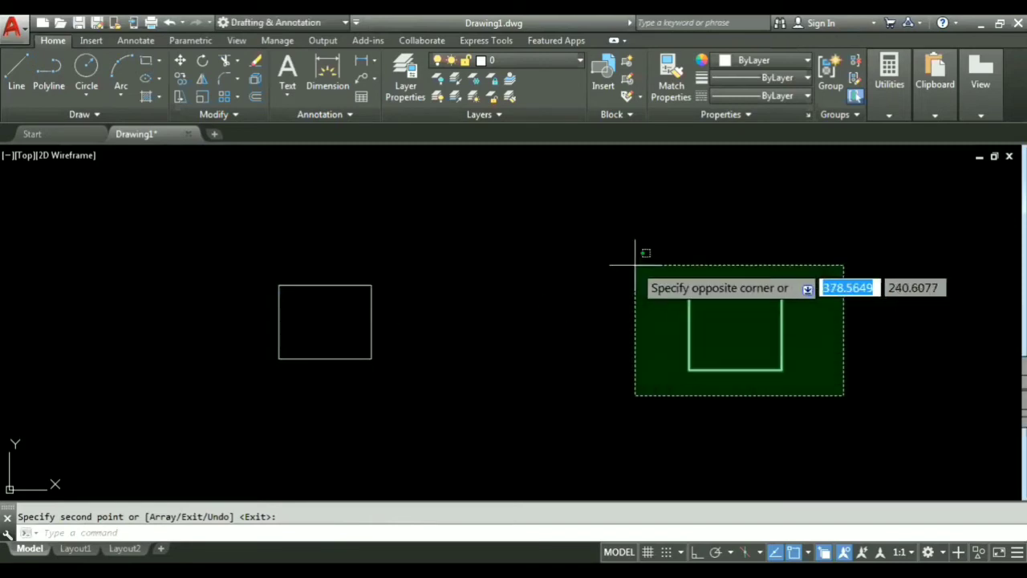
click(635, 265)
key(Delete)
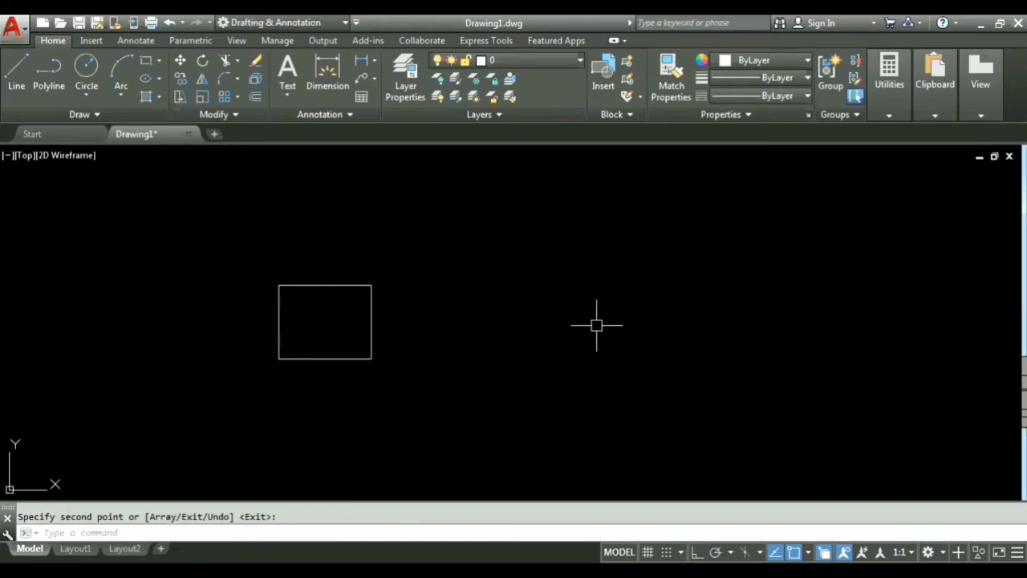
click(450, 361)
click(239, 253)
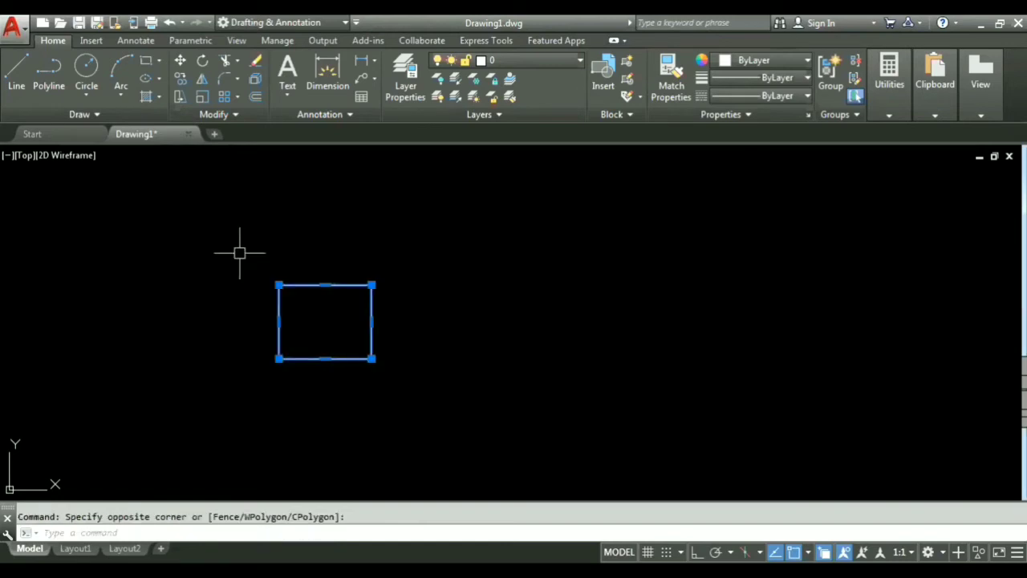
key(Delete)
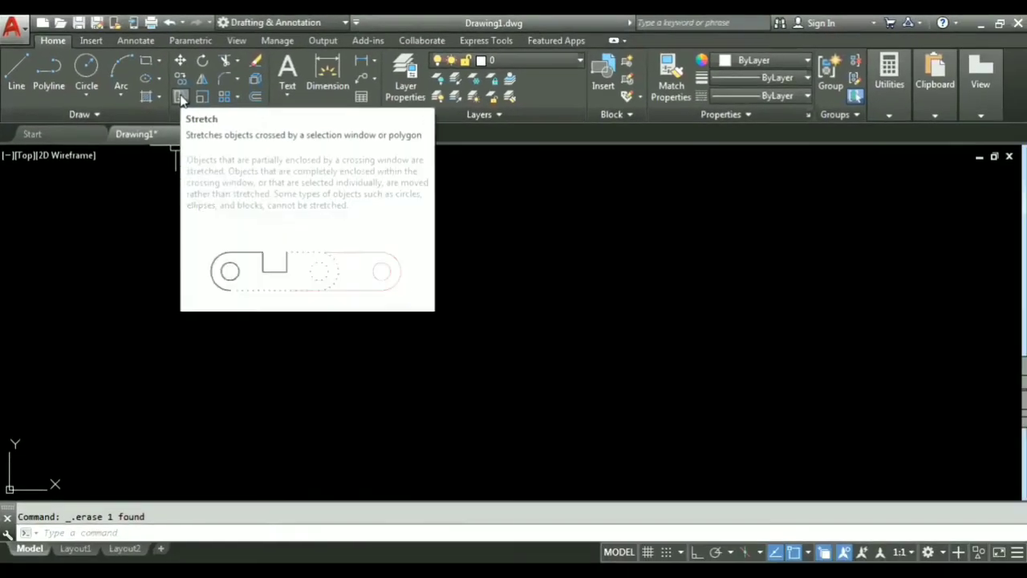
- Draw a wide horizontal rectangle in the empty drawing area
click(379, 293)
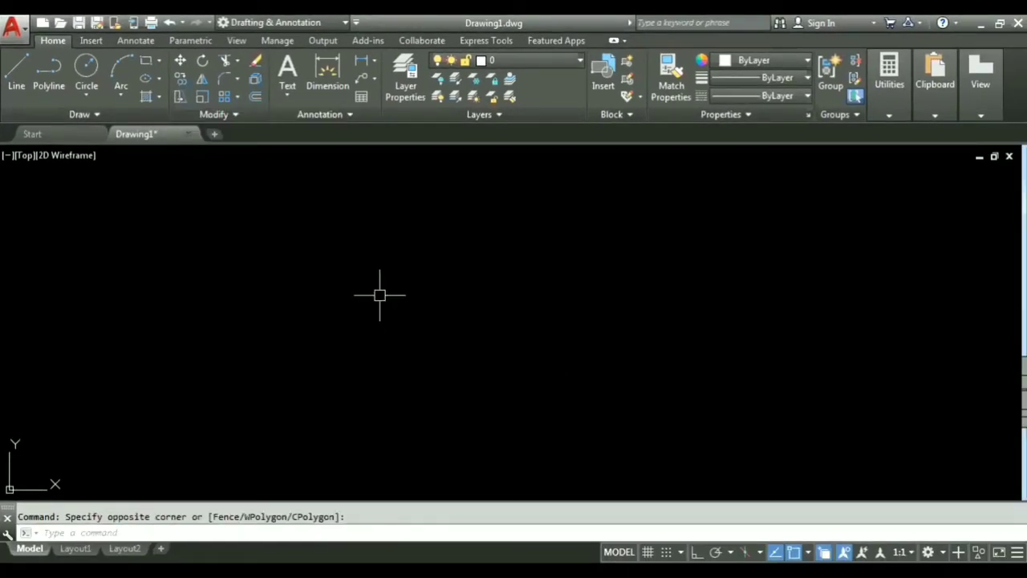
text(rec)
key(Return)
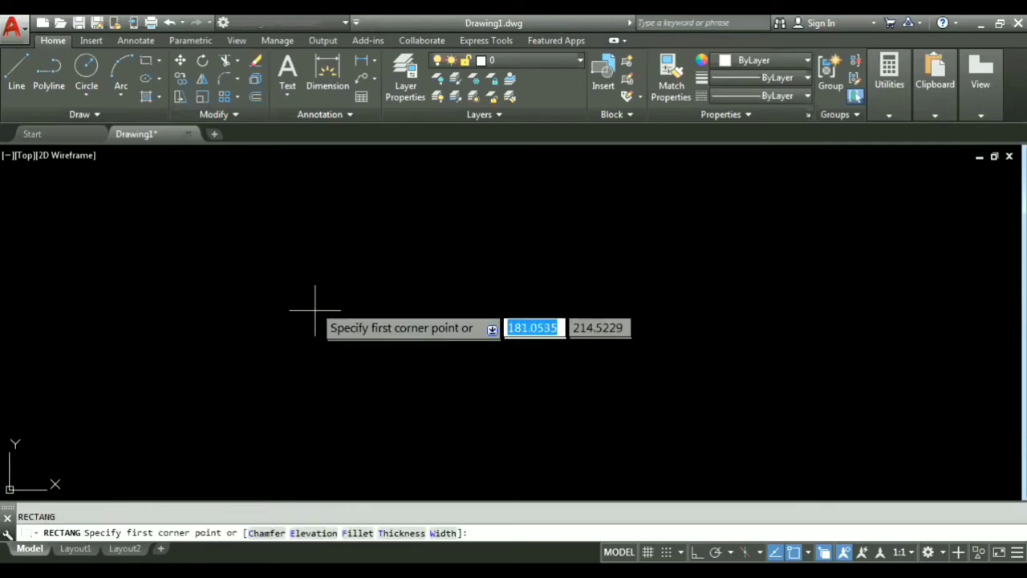
click(315, 305)
click(638, 440)
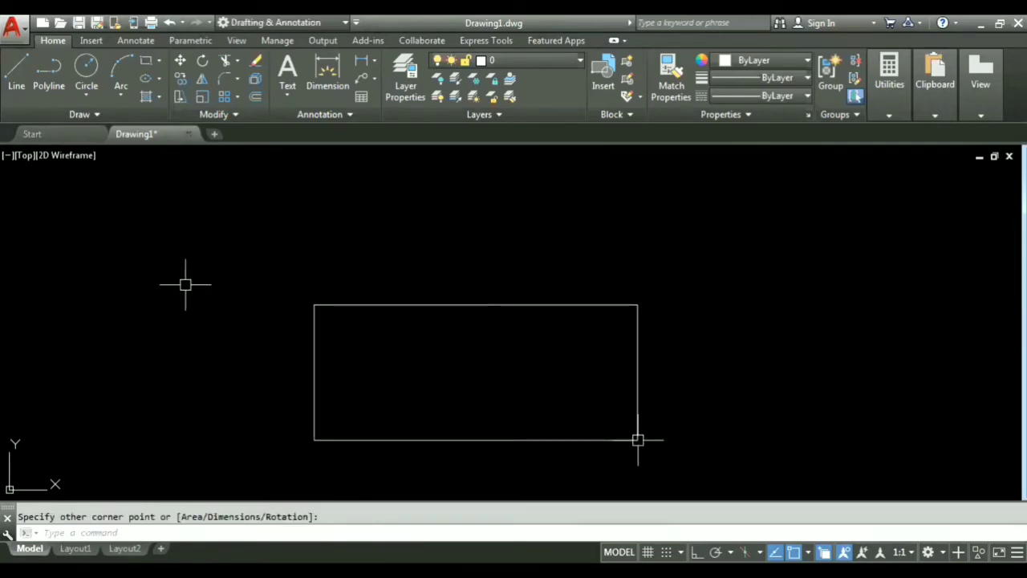
- Draw a small rectangle overlapping the upper edge of the large rectangle, slightly left of its middle
text(rec)
key(Return)
click(407, 285)
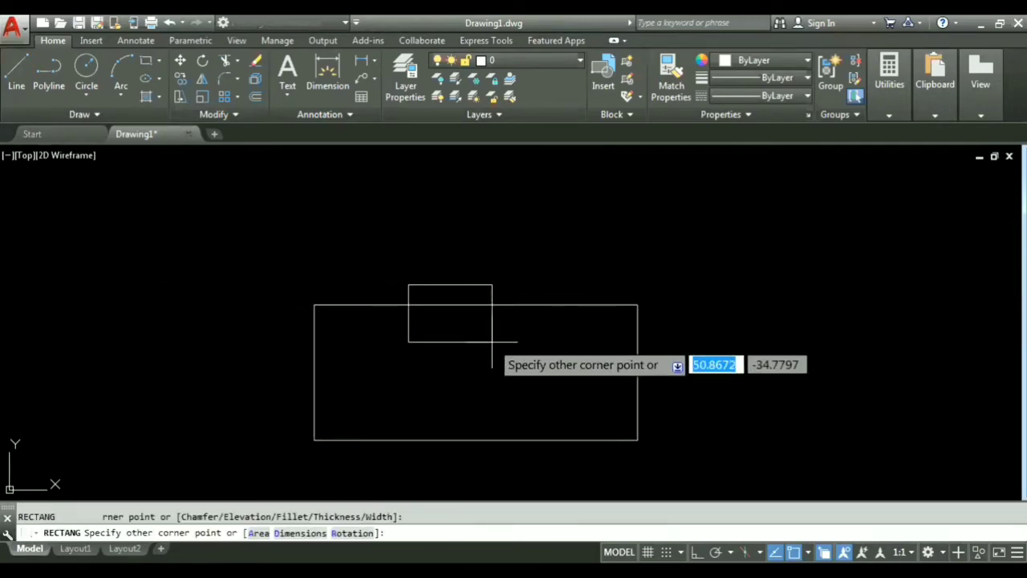
click(492, 343)
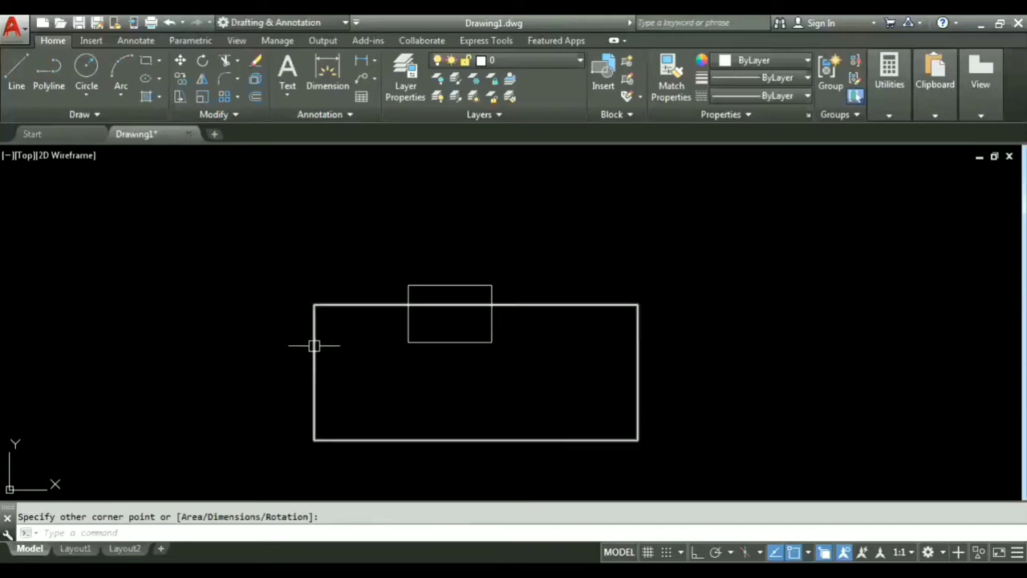
- Trim the overlapping edges of the two rectangles to form a notch and delete the leftover line above it
text(tr)
key(Return)
key(Return)
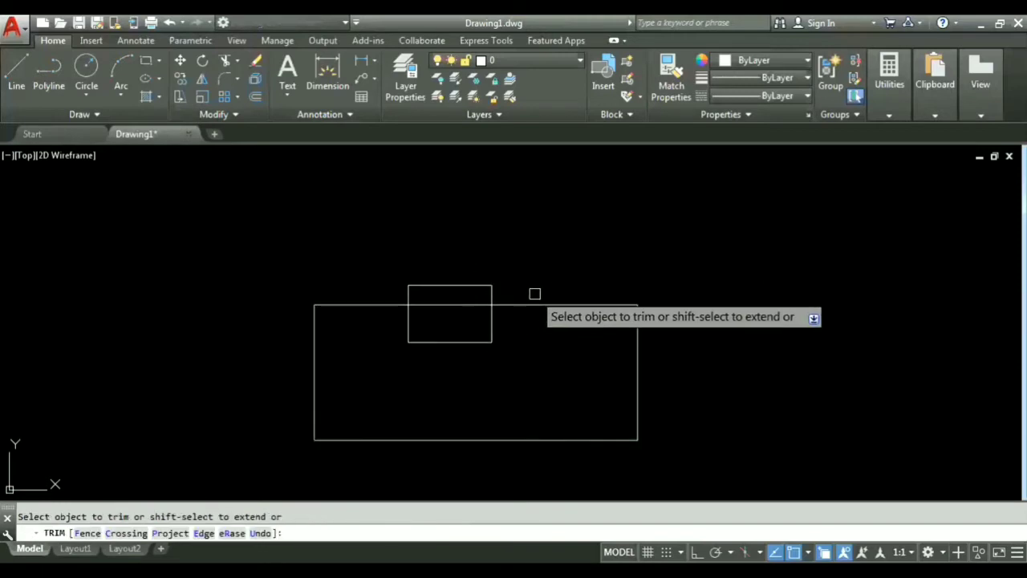
click(533, 295)
click(367, 266)
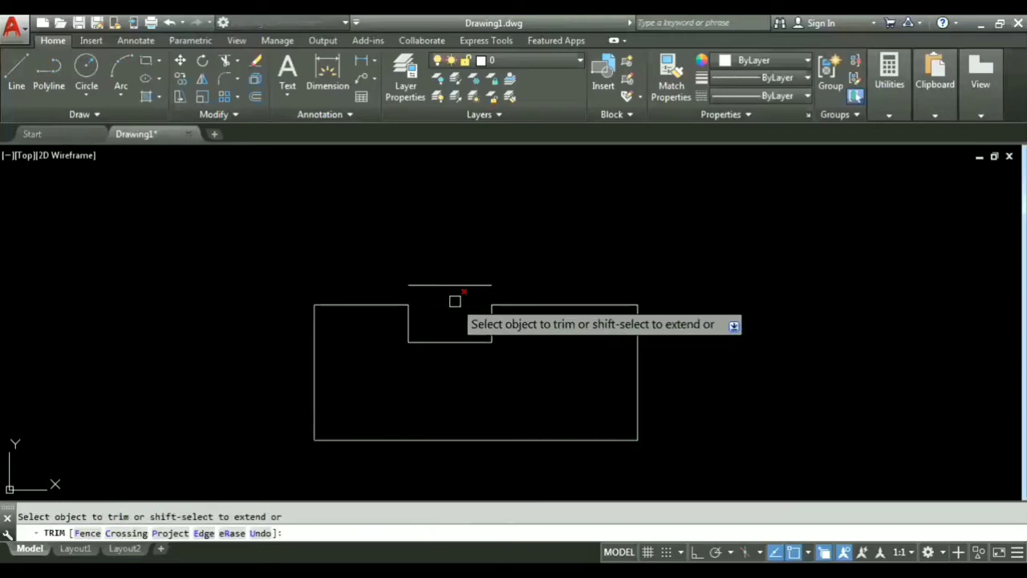
click(455, 303)
key(Return)
click(455, 284)
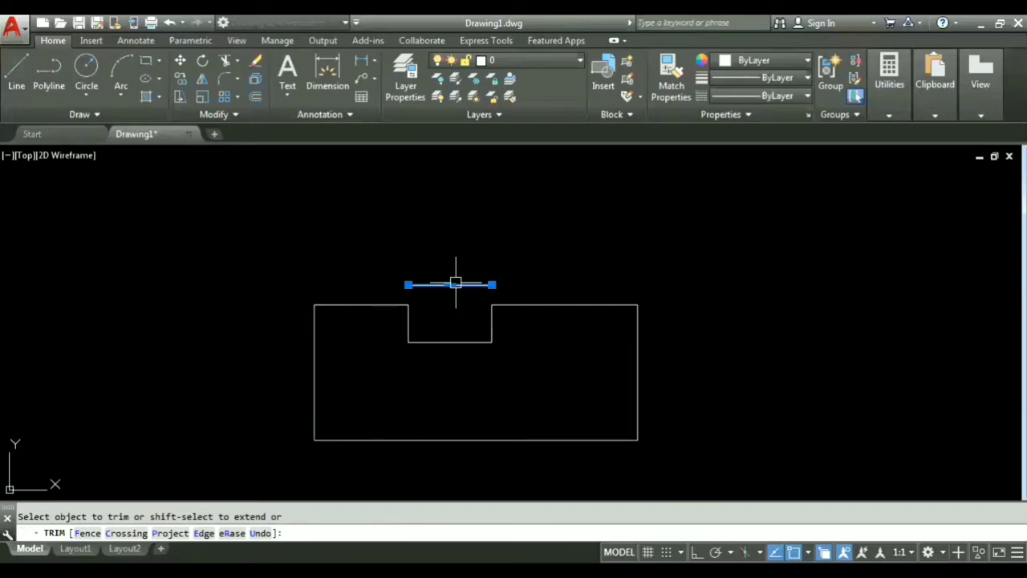
key(Delete)
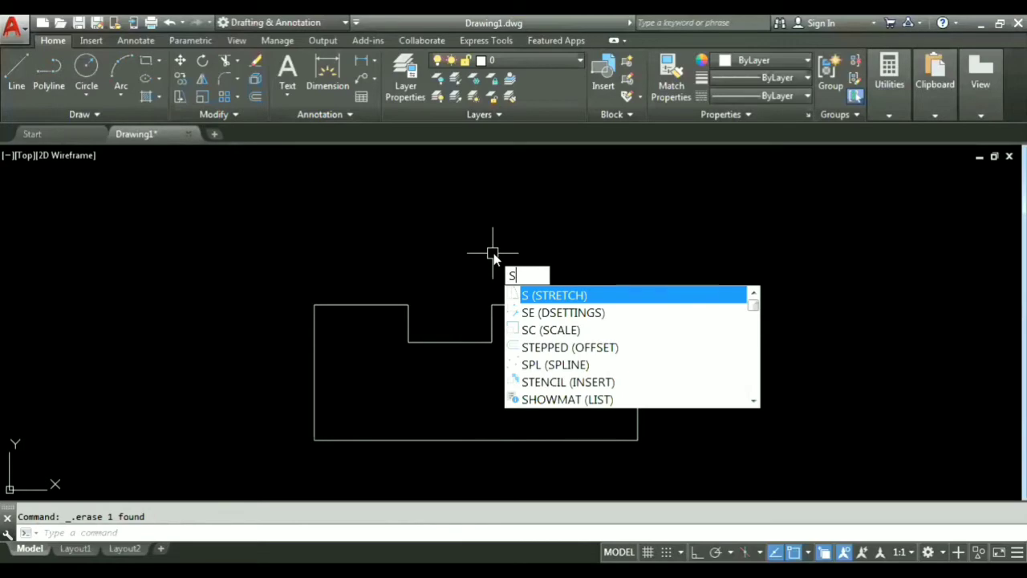
- Start the Stretch command and review its crossing-window selection prompt in the text window
key(Return)
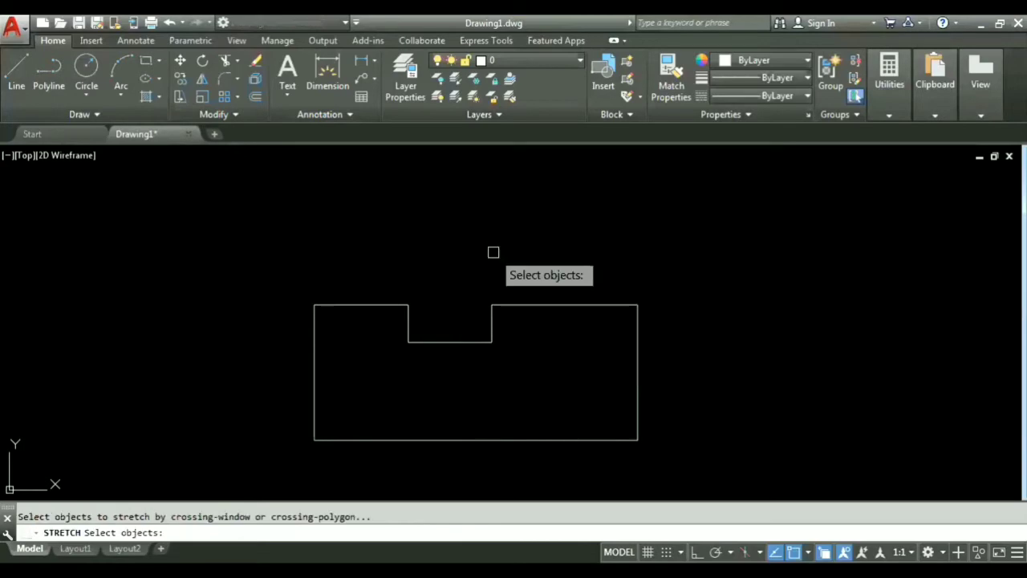
key(F2)
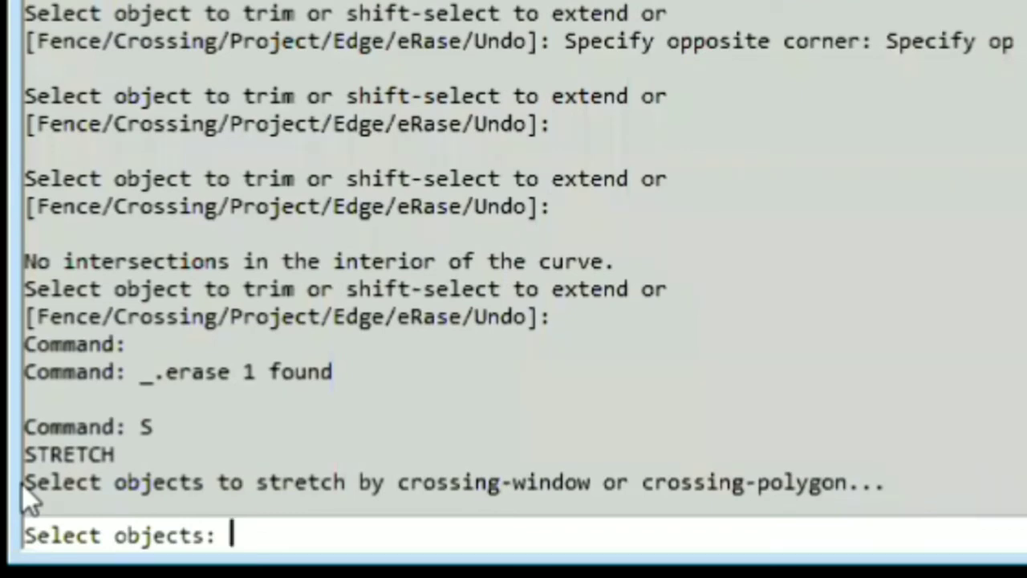
drag(24, 481, 938, 484)
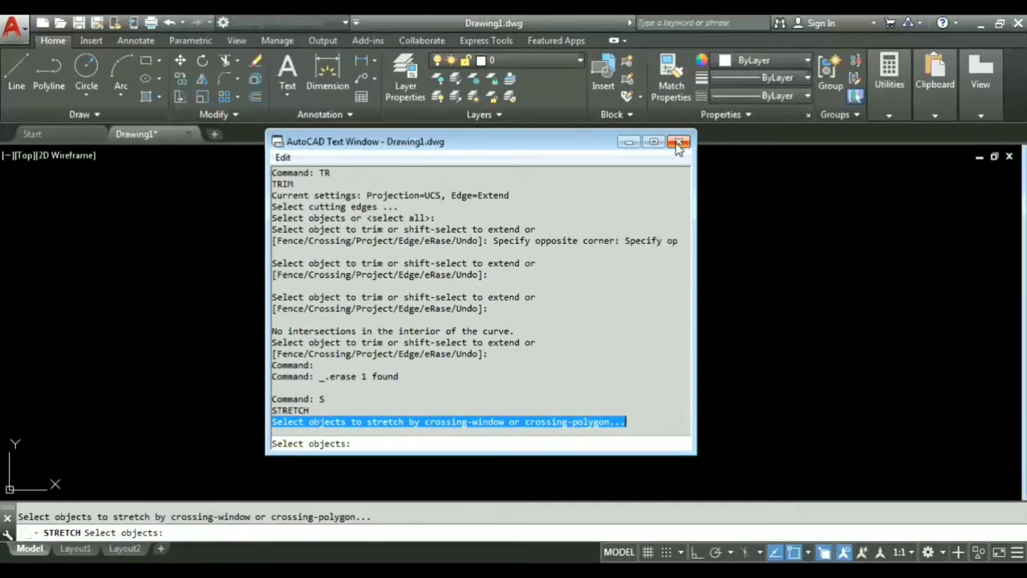
click(679, 142)
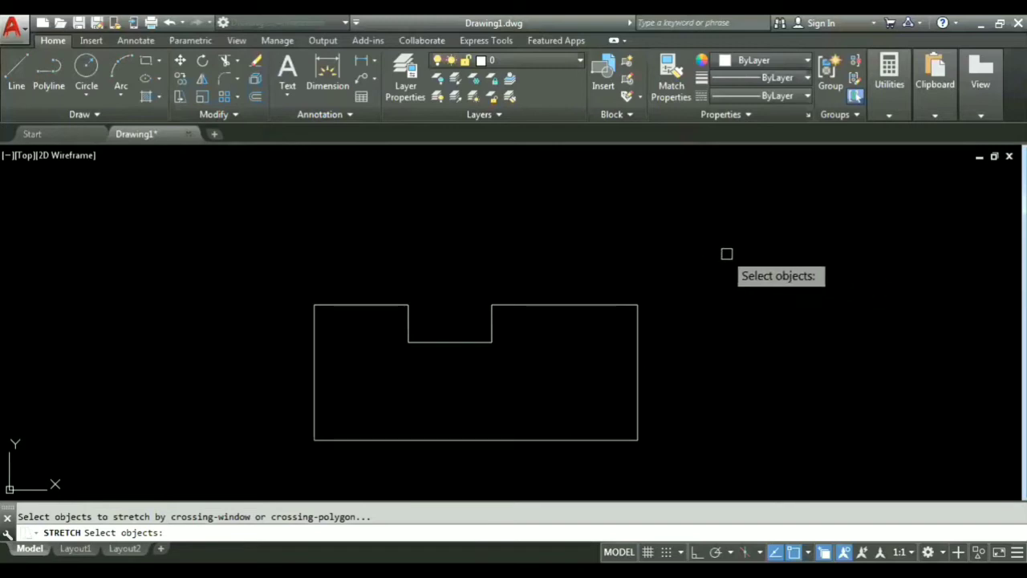
- Make two window selections and one crossing selection in the empty area beside the notched shape
click(700, 236)
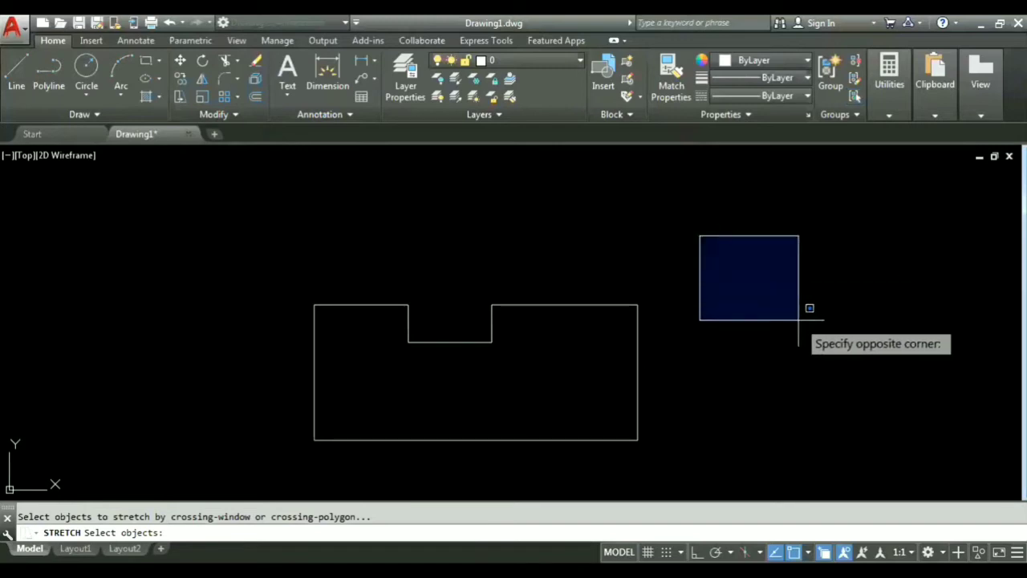
click(910, 427)
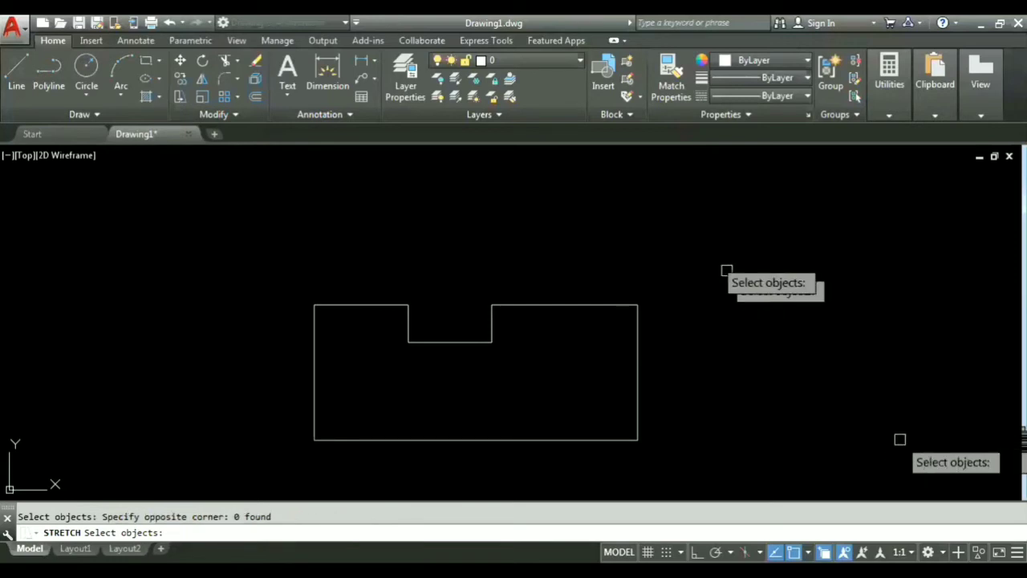
click(687, 215)
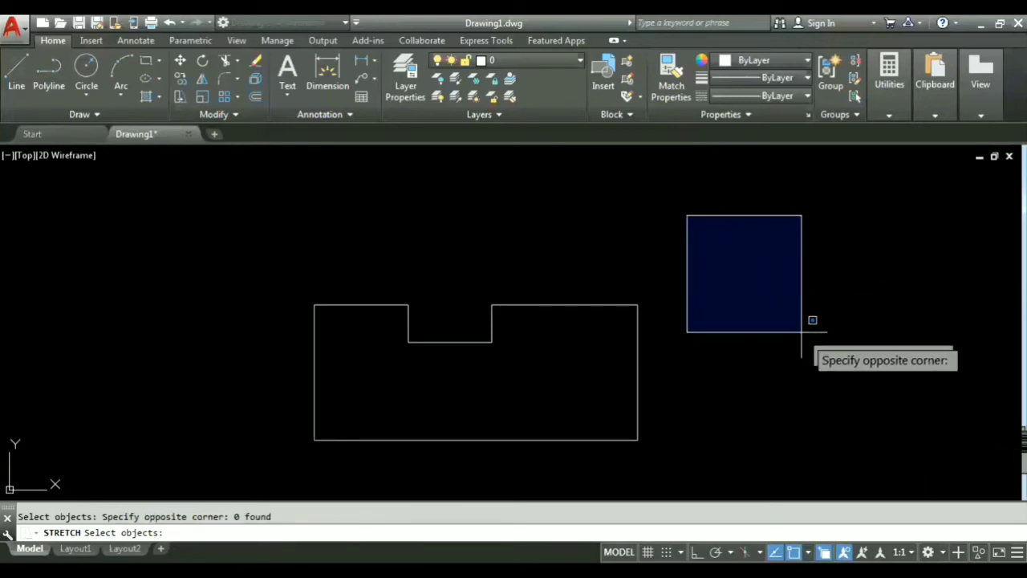
click(860, 421)
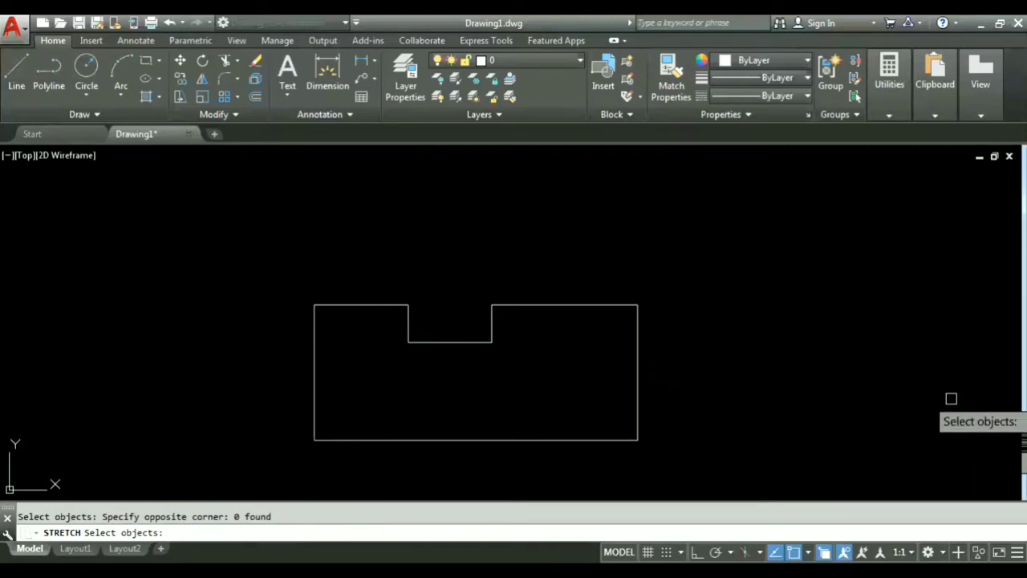
click(922, 432)
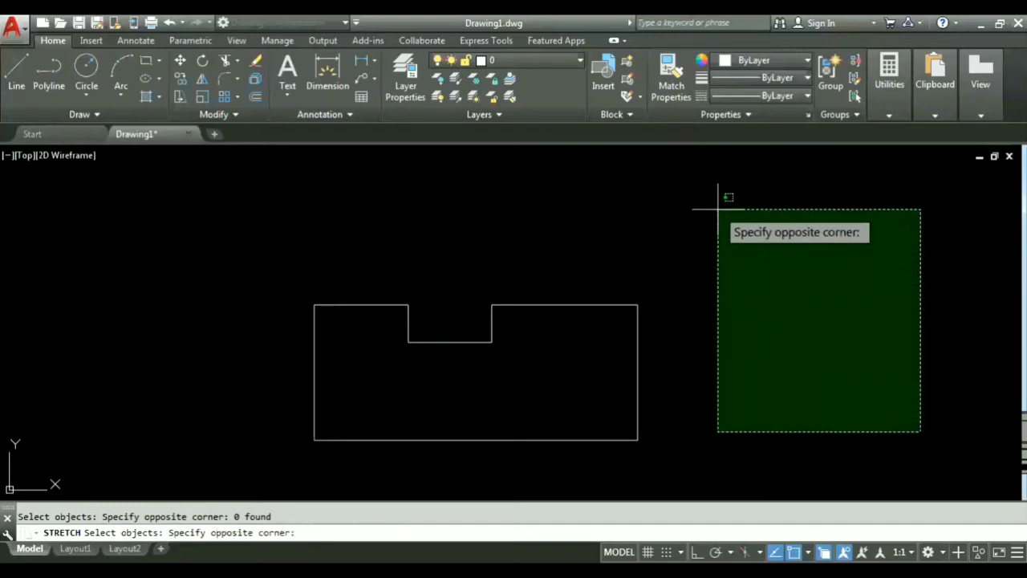
click(718, 211)
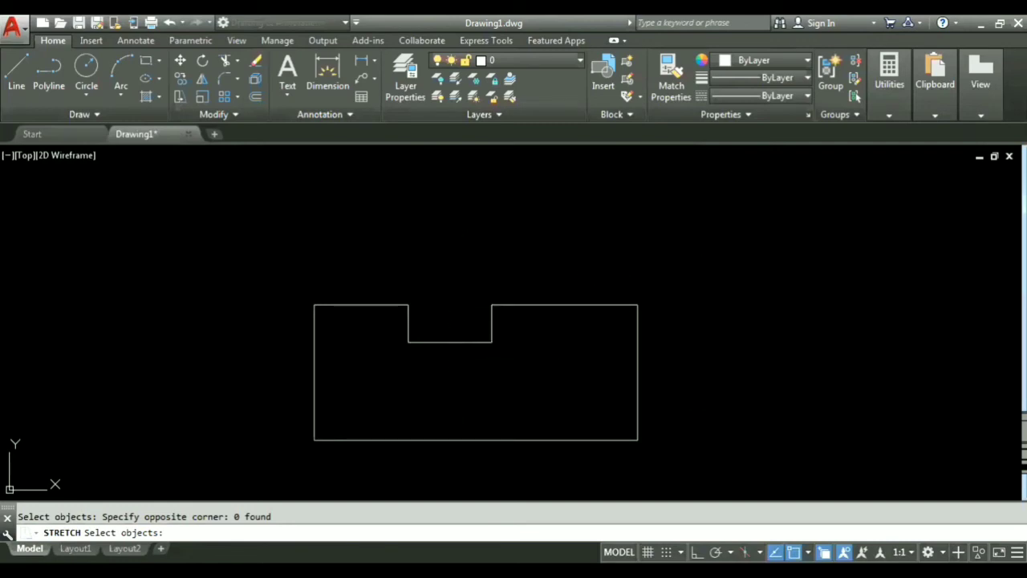
- Stretch the right part of the shape, including the notch's right side, horizontally outward using the upper-right corner as base point
click(693, 474)
click(442, 262)
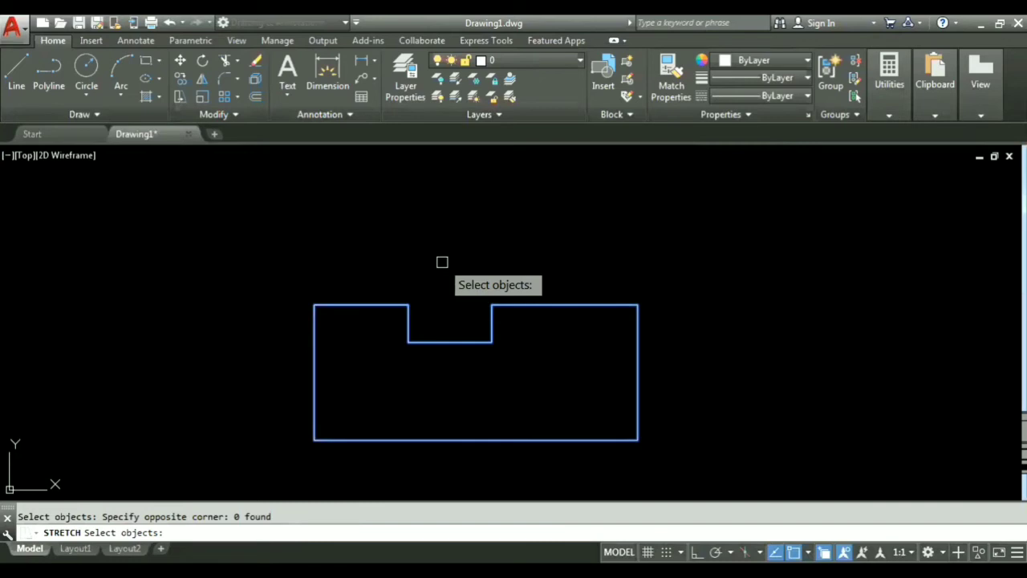
key(Return)
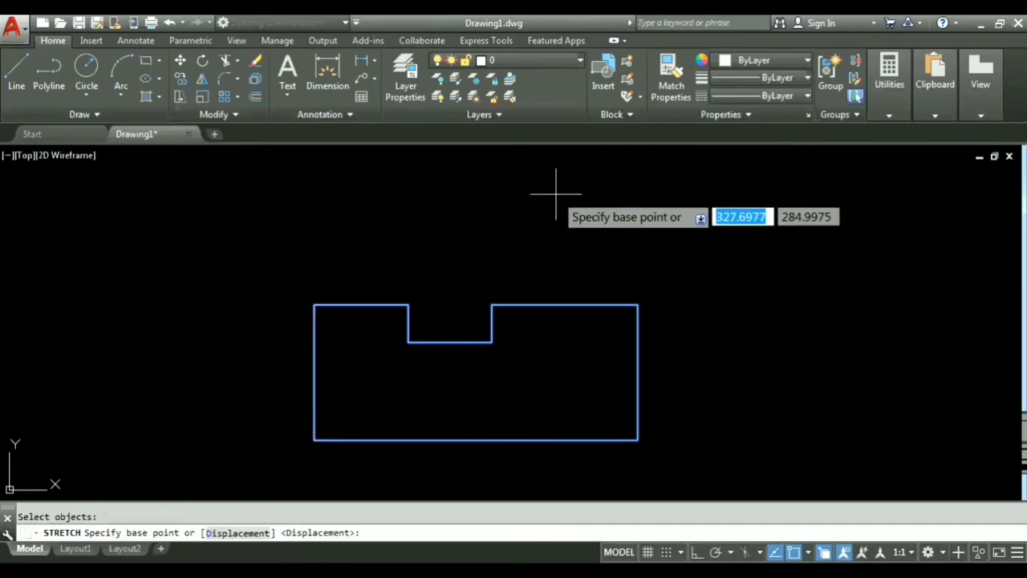
click(638, 305)
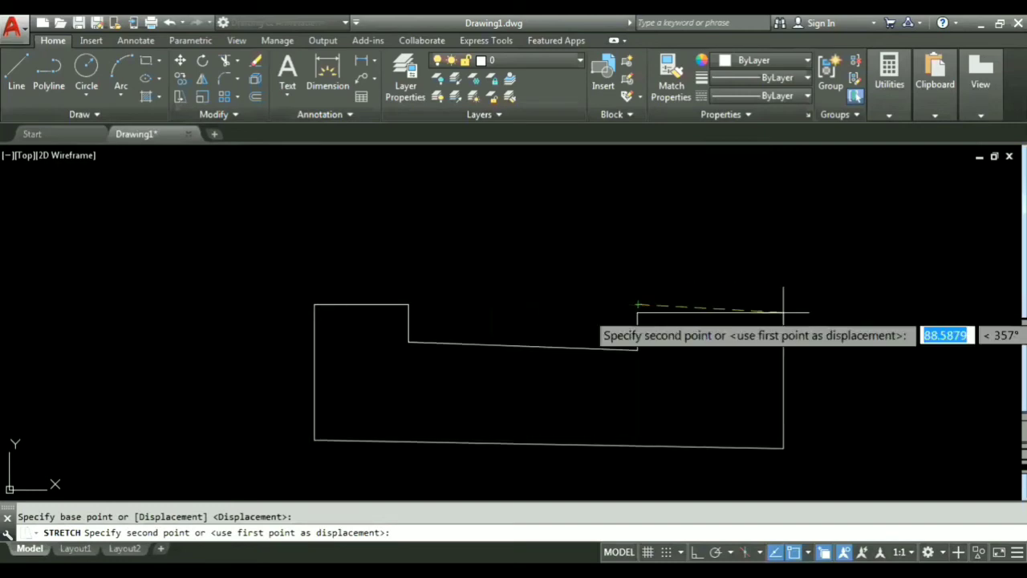
click(729, 303)
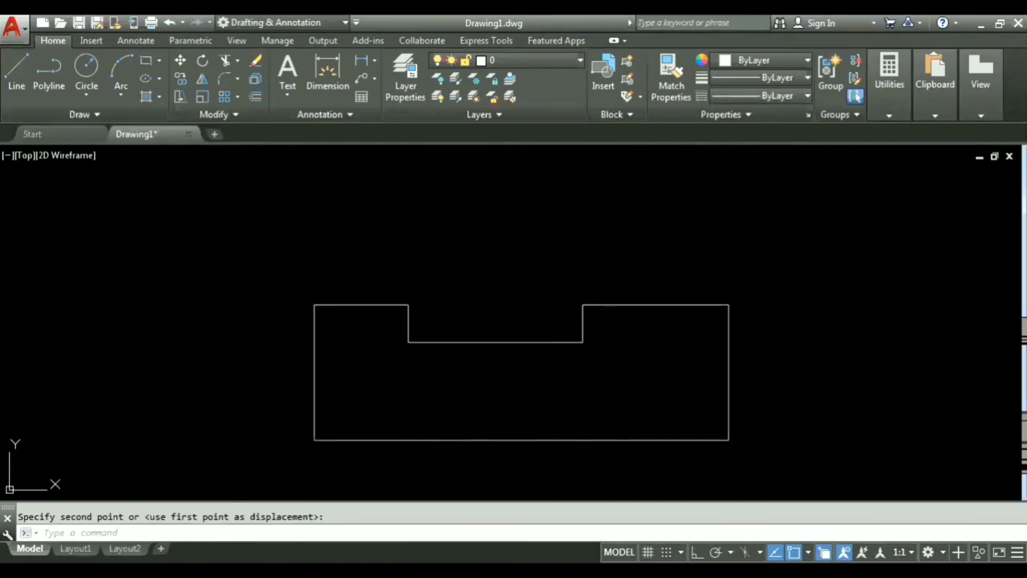
- Stretch only the shape's right end outward by about 80 units, using the midpoint of its right edge as base point
click(180, 97)
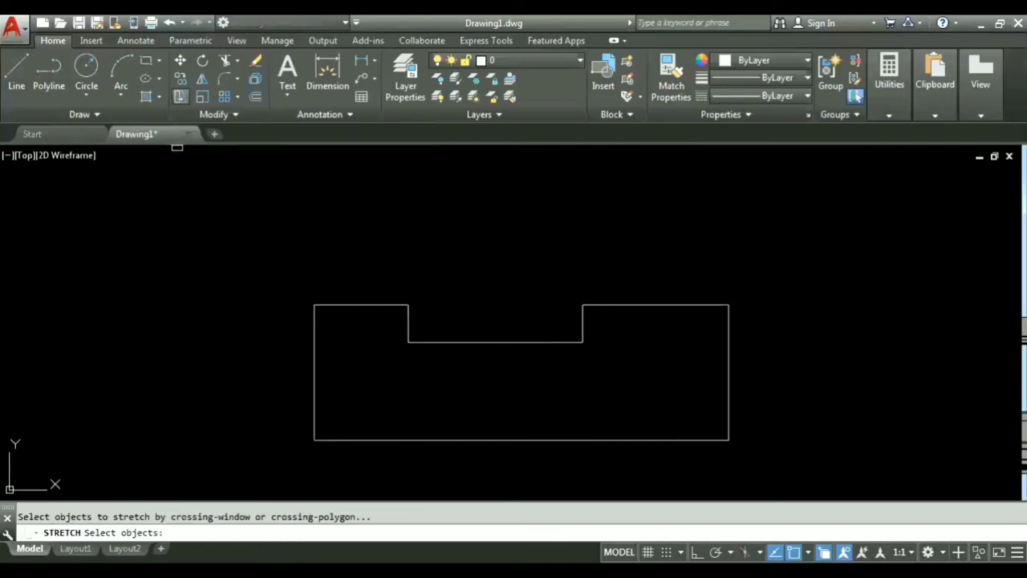
click(770, 468)
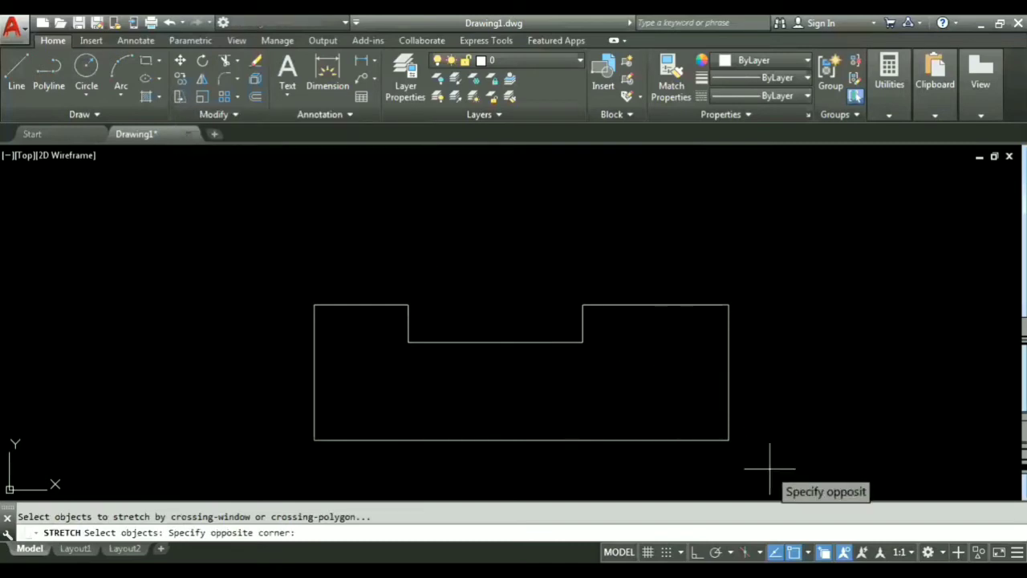
click(647, 267)
key(Return)
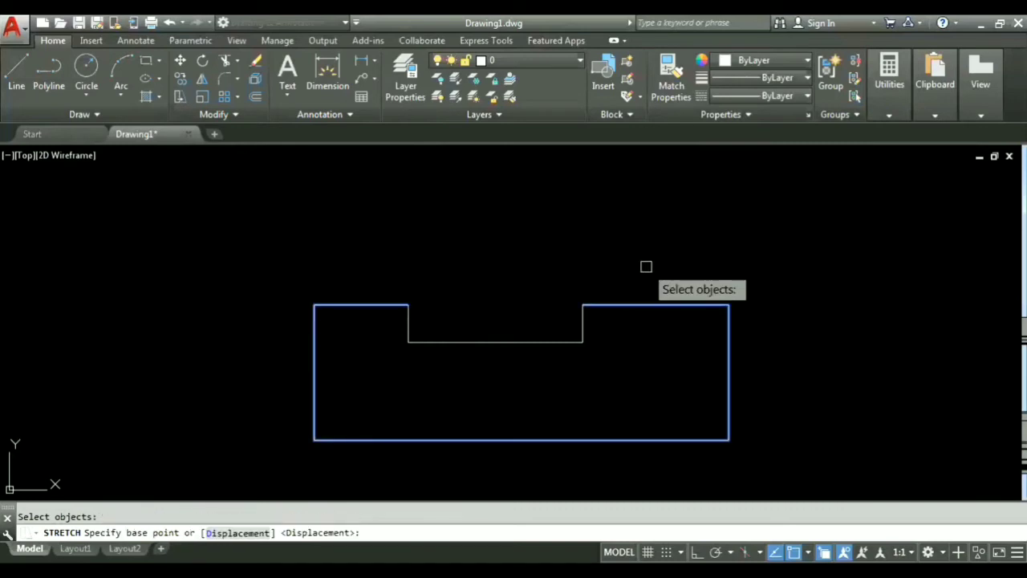
click(729, 372)
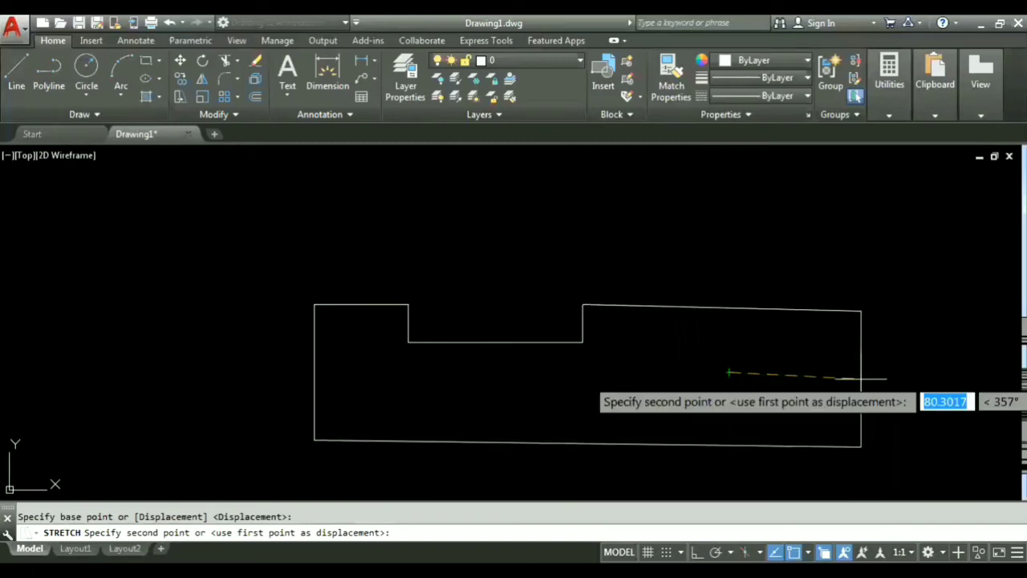
click(861, 371)
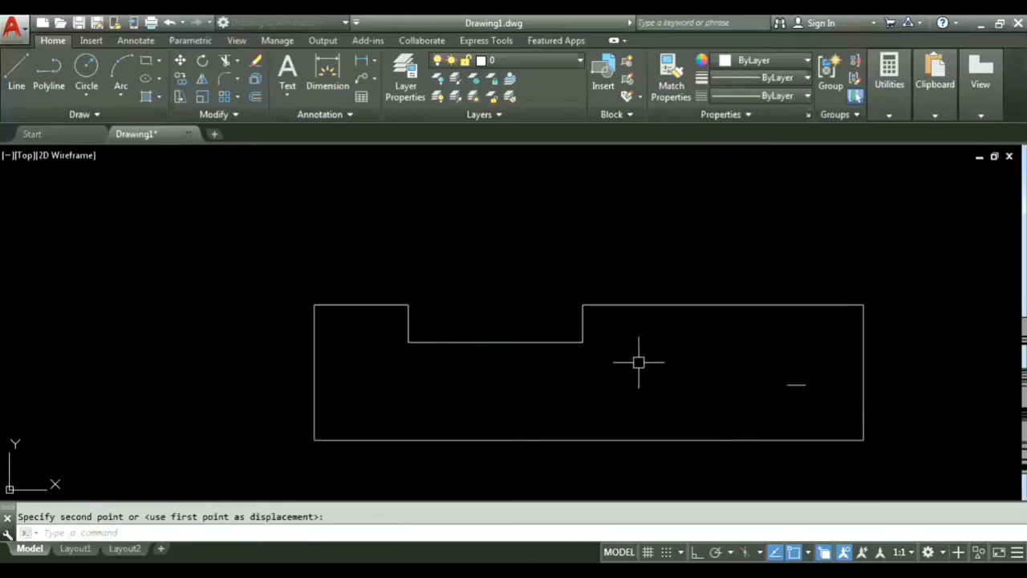
- Delete the entire stretched notched shape
scroll(499, 314, down, 2)
click(769, 431)
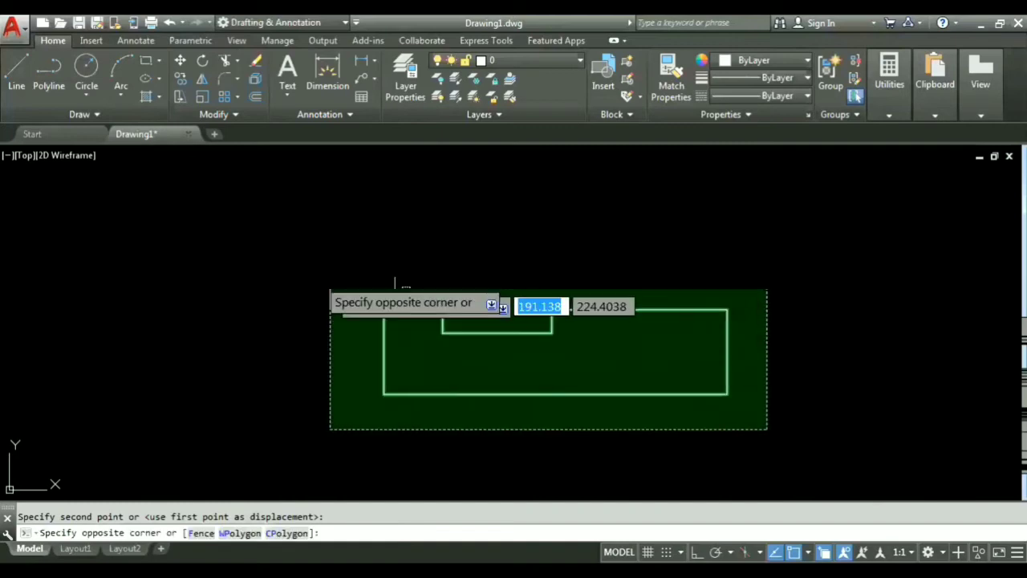
click(252, 241)
key(Delete)
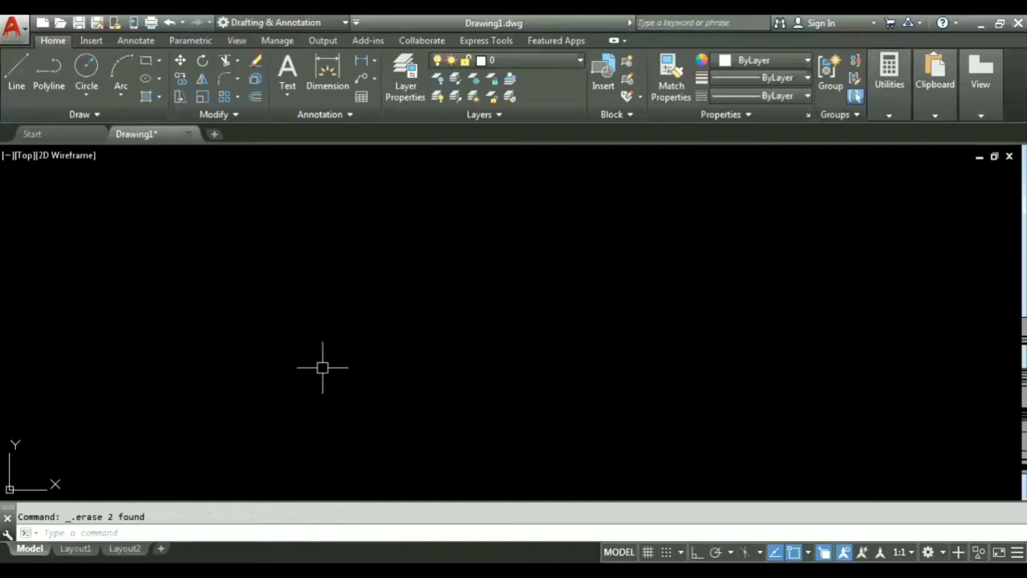
- Draw a roughly square rectangle in the empty drawing area
text(rec)
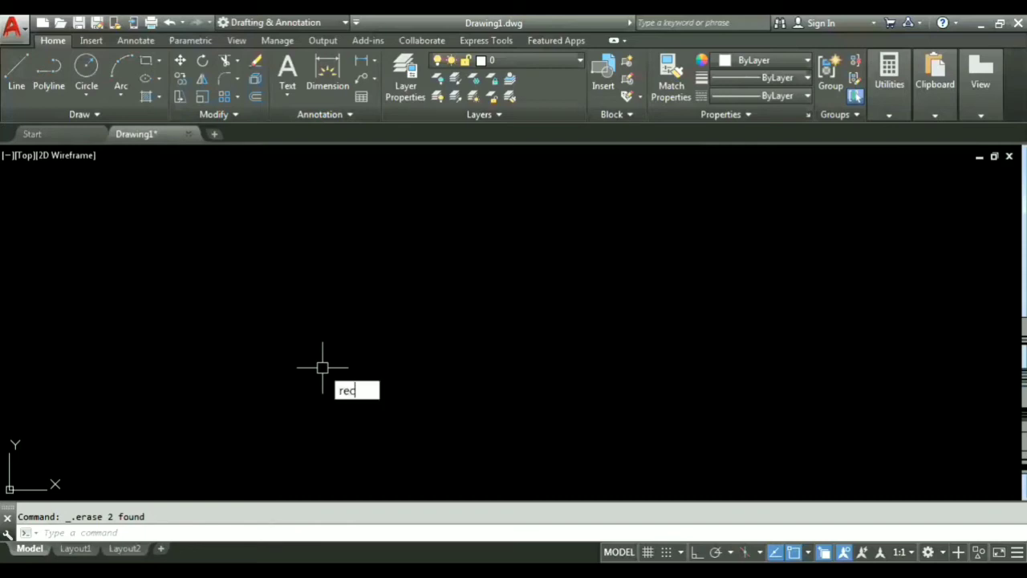
key(Return)
click(327, 284)
click(447, 403)
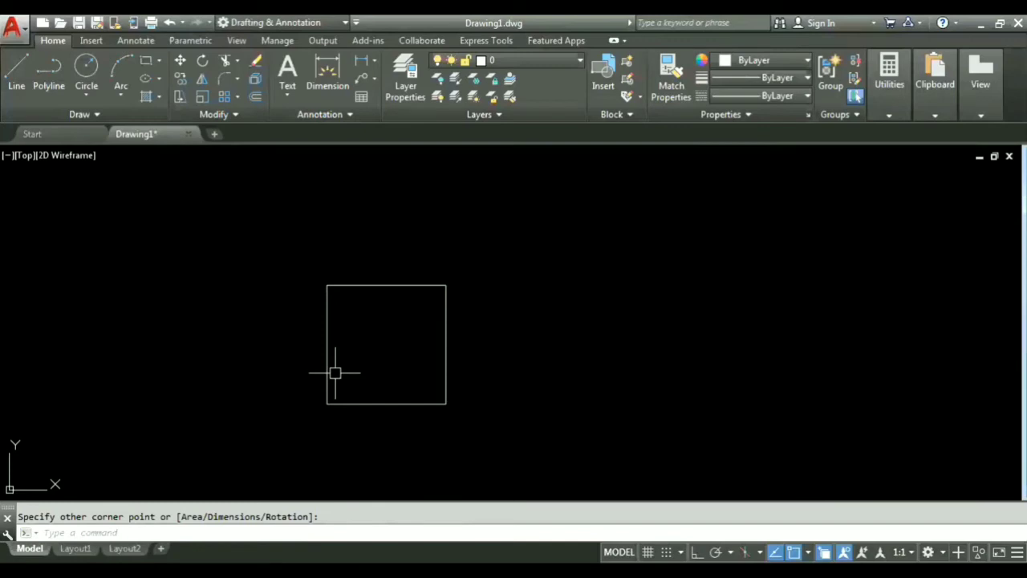
- Draw a 3-sided polygon inscribed in a circle, centered on the square's upper-left corner with its radius reaching the lower-left corner
text(pol)
key(Return)
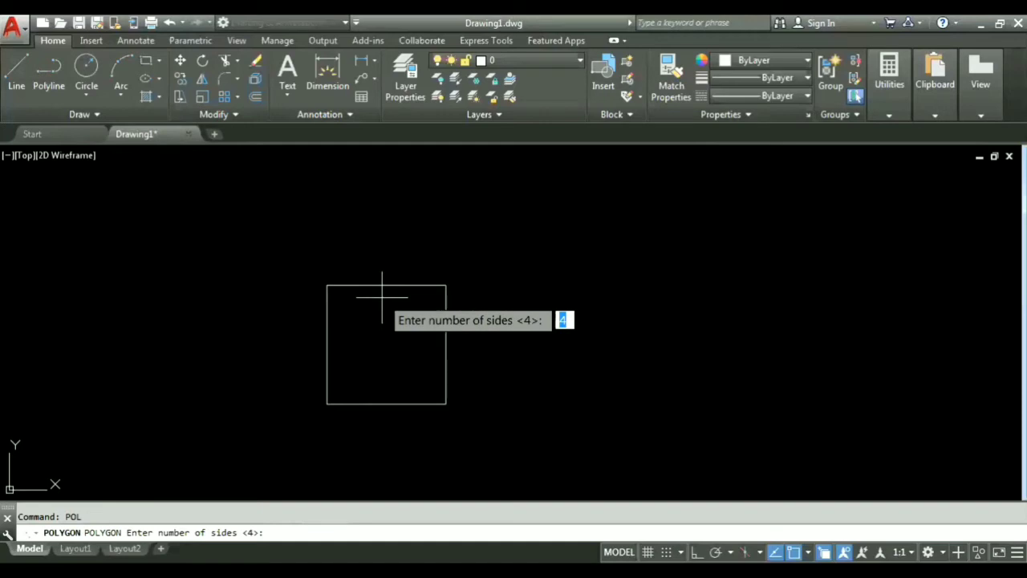
text(3)
key(Return)
click(326, 285)
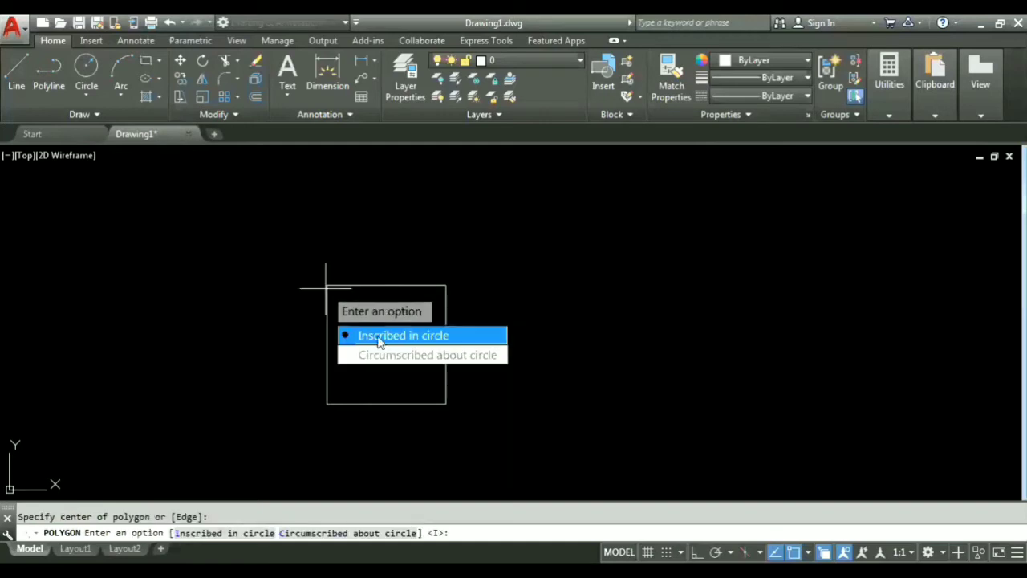
click(377, 334)
click(326, 404)
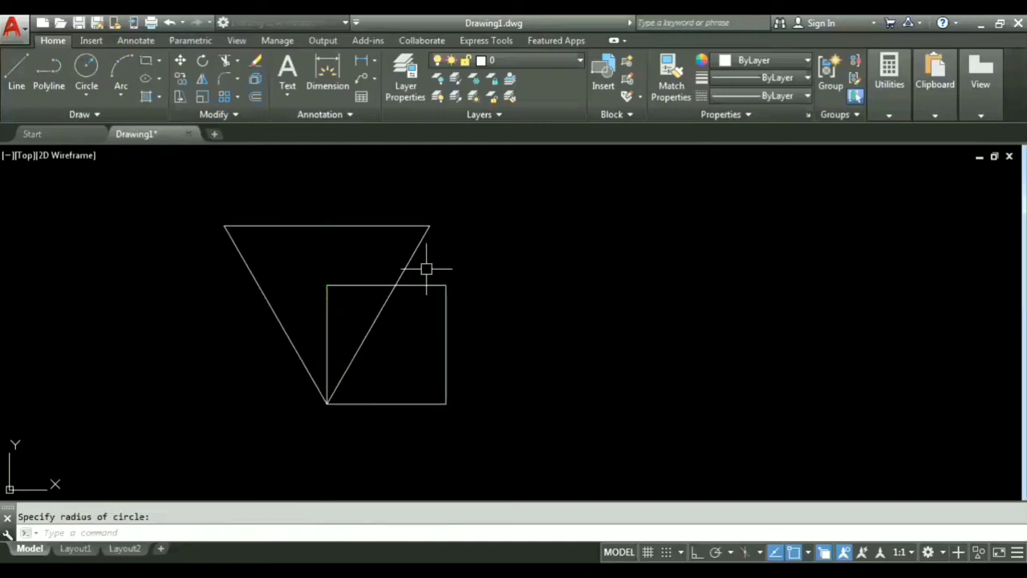
- Draw a near-vertical line about 368 units long in the empty area to the right of the triangle and square
scroll(454, 276, down, 2)
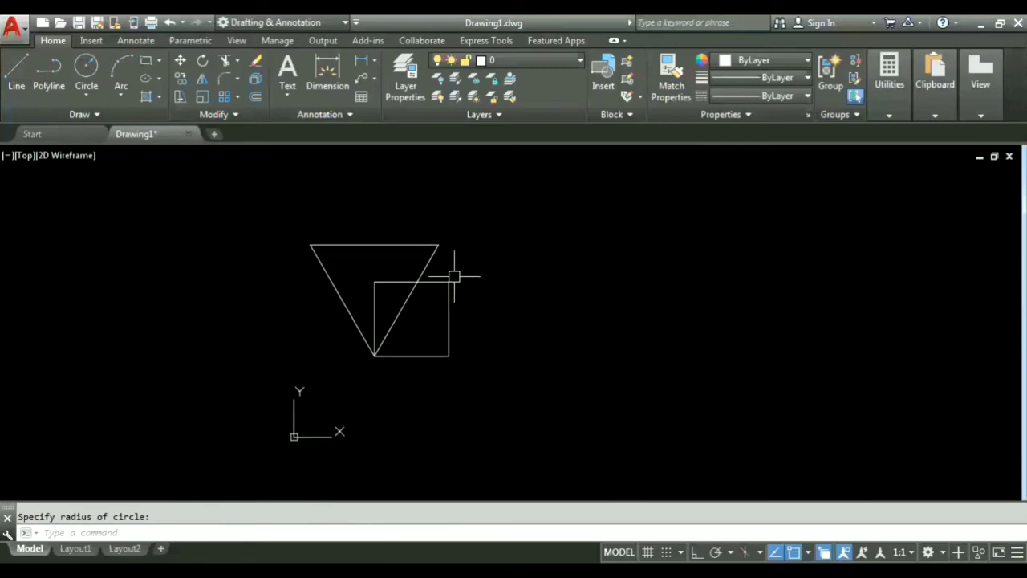
click(541, 186)
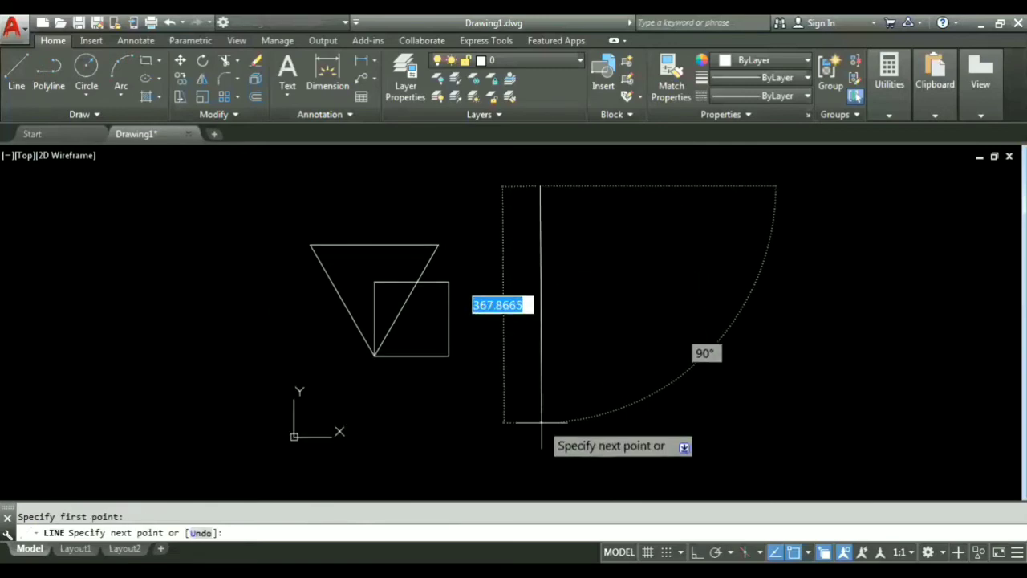
click(542, 423)
key(Return)
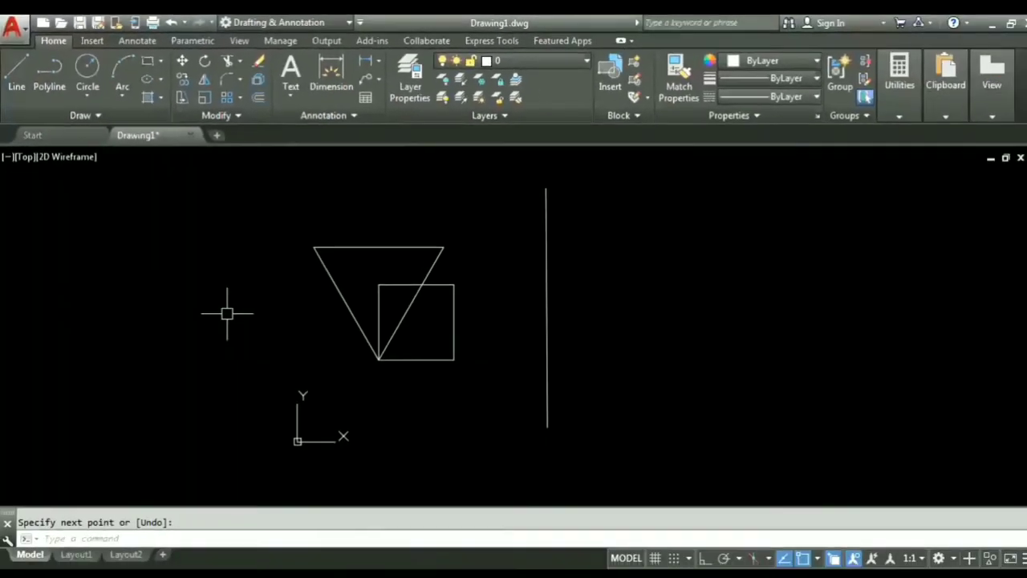
- Mirror the triangle and square across the vertical line, using its two endpoints as the mirror axis and keeping the source objects
text(mi)
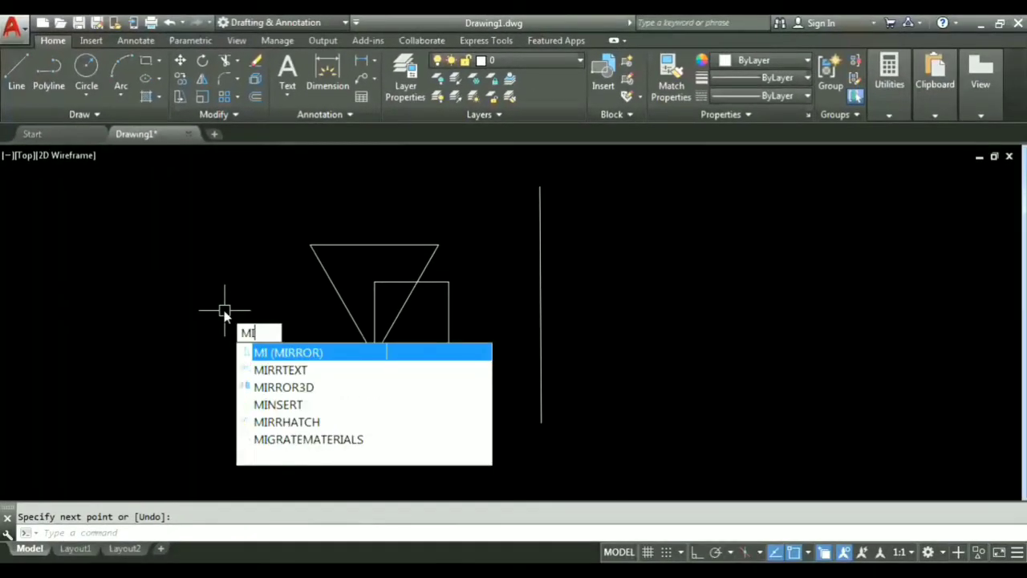
key(Return)
click(462, 370)
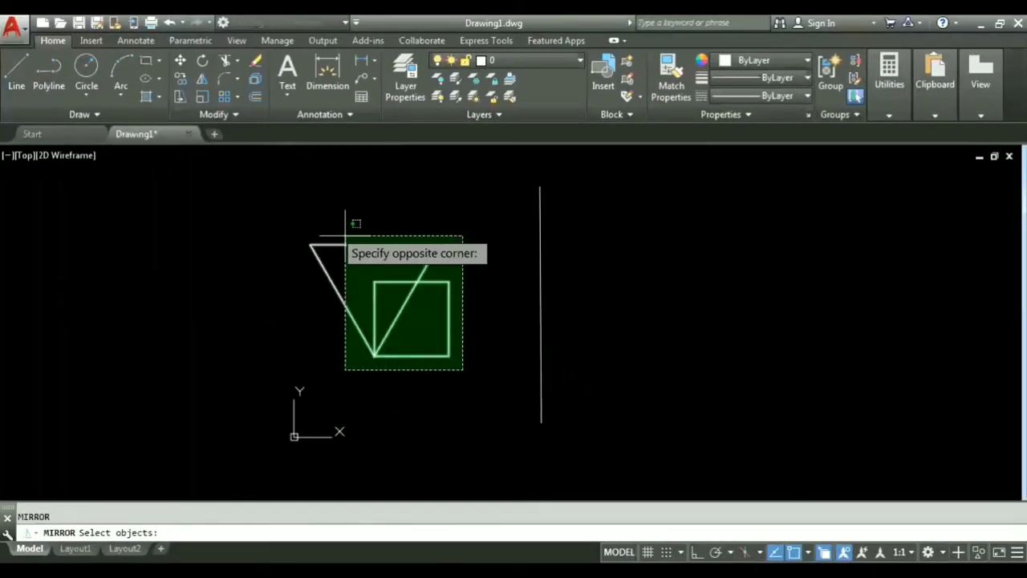
click(311, 217)
key(Return)
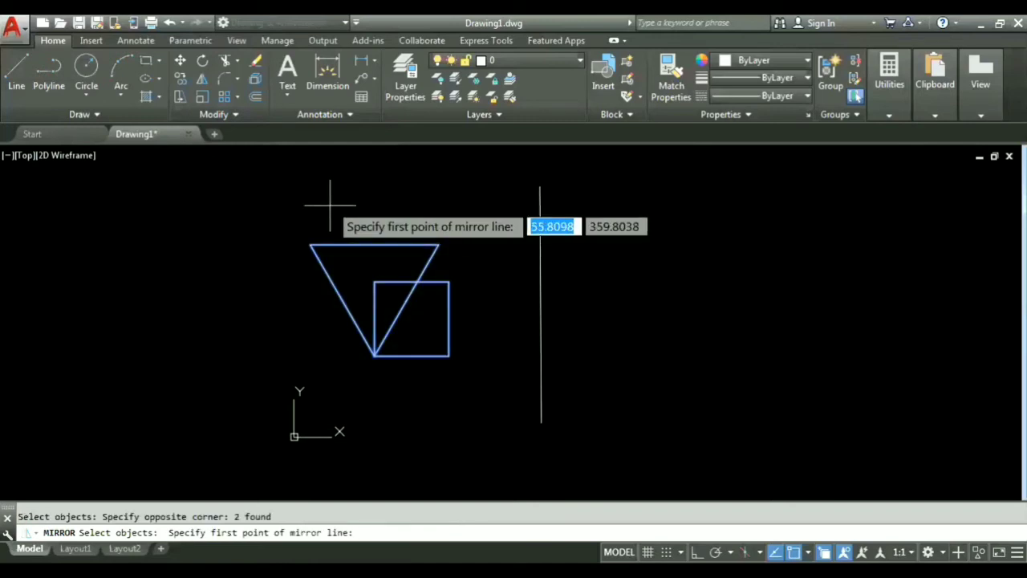
click(540, 187)
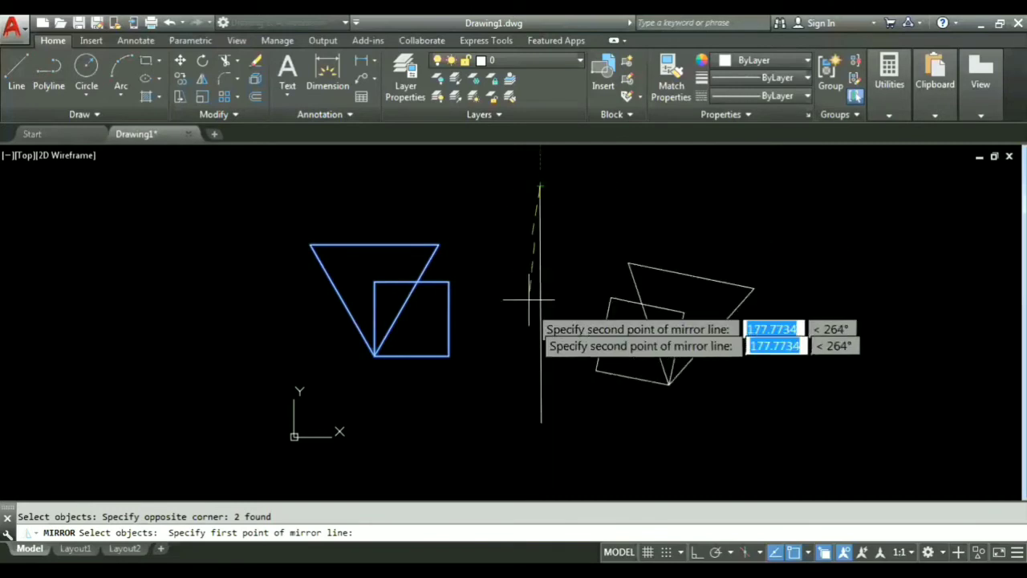
click(542, 423)
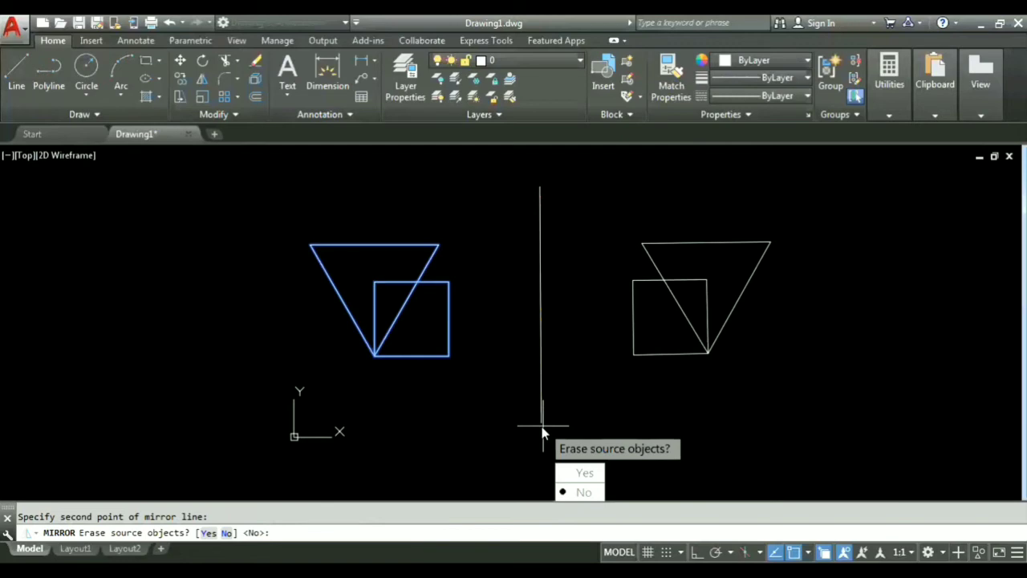
key(Return)
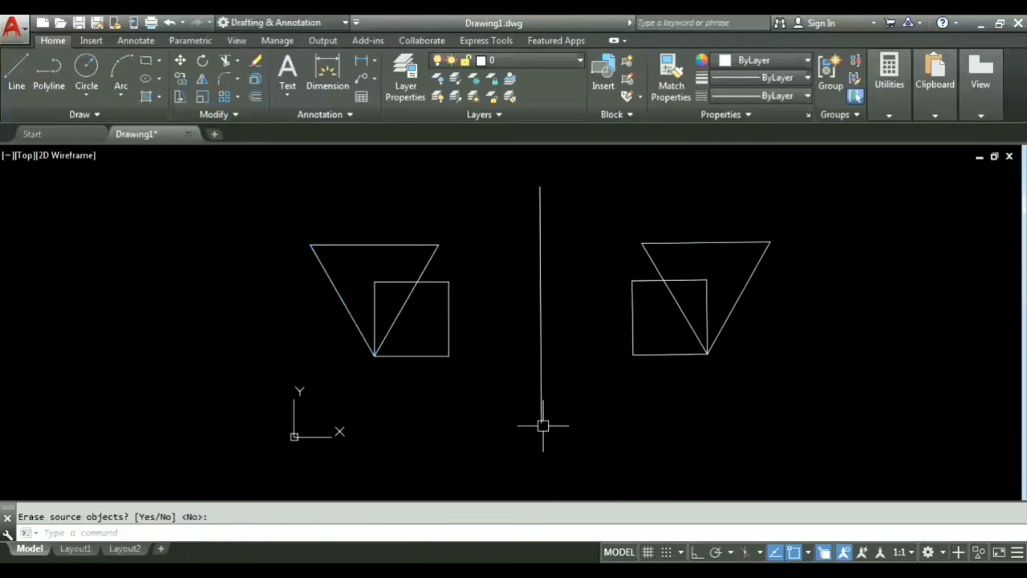
- Delete the mirrored triangle and square on the right side of the line
click(763, 391)
click(634, 219)
key(Delete)
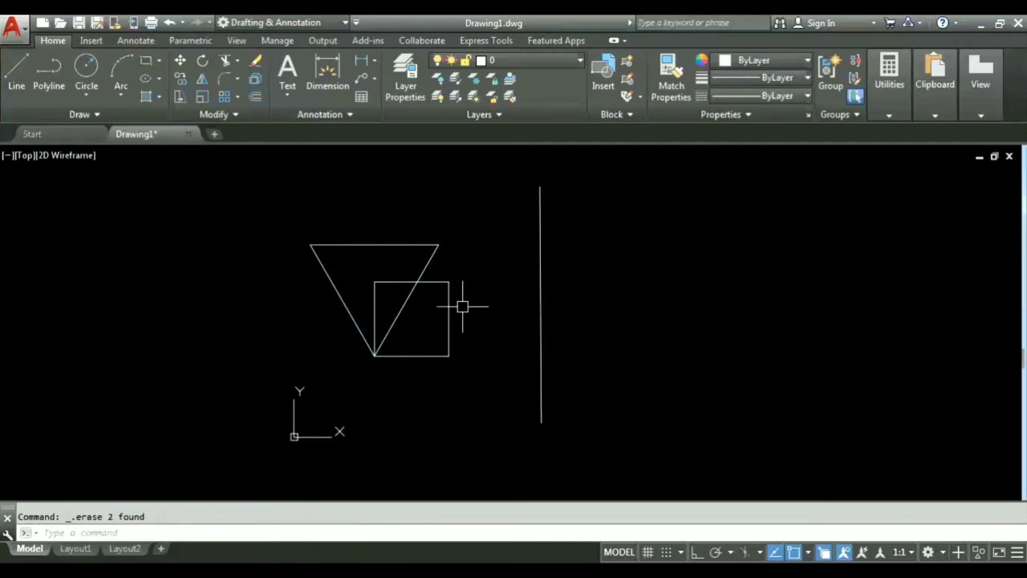
- Mirror the triangle and square across the vertical line's endpoints, choosing Yes to erase the source objects
text(mi)
key(Return)
click(474, 384)
click(329, 262)
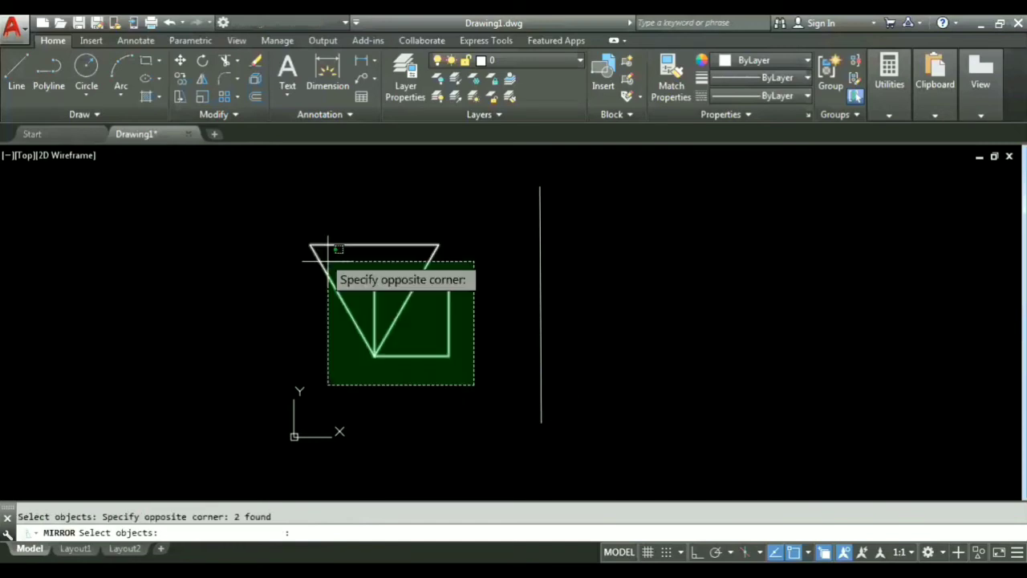
key(Return)
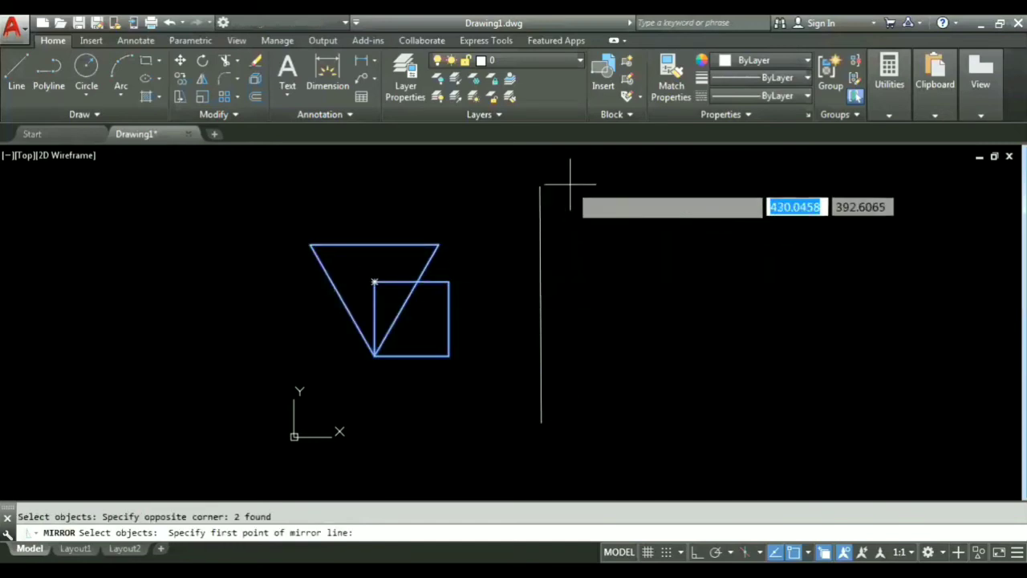
click(540, 186)
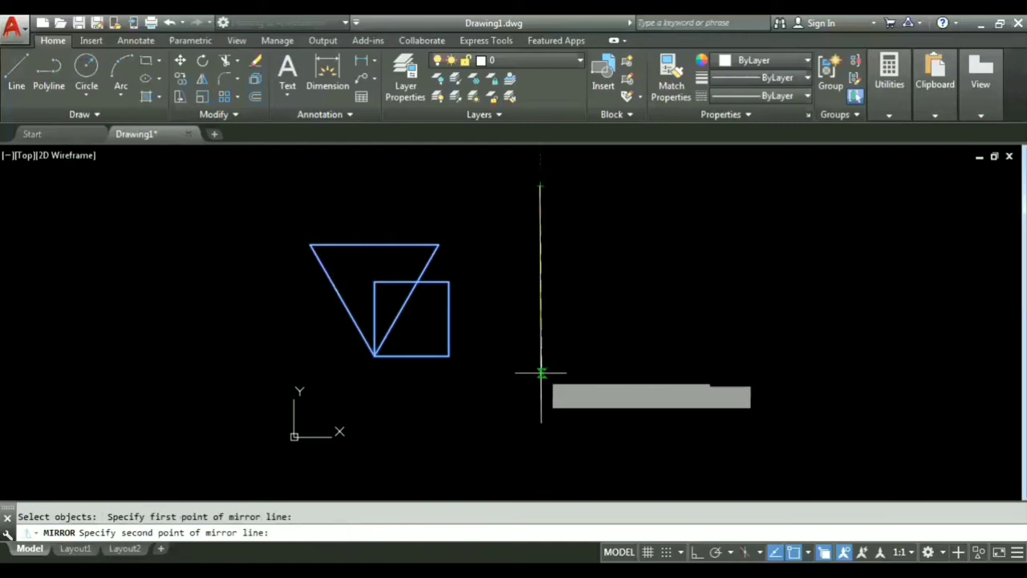
click(542, 423)
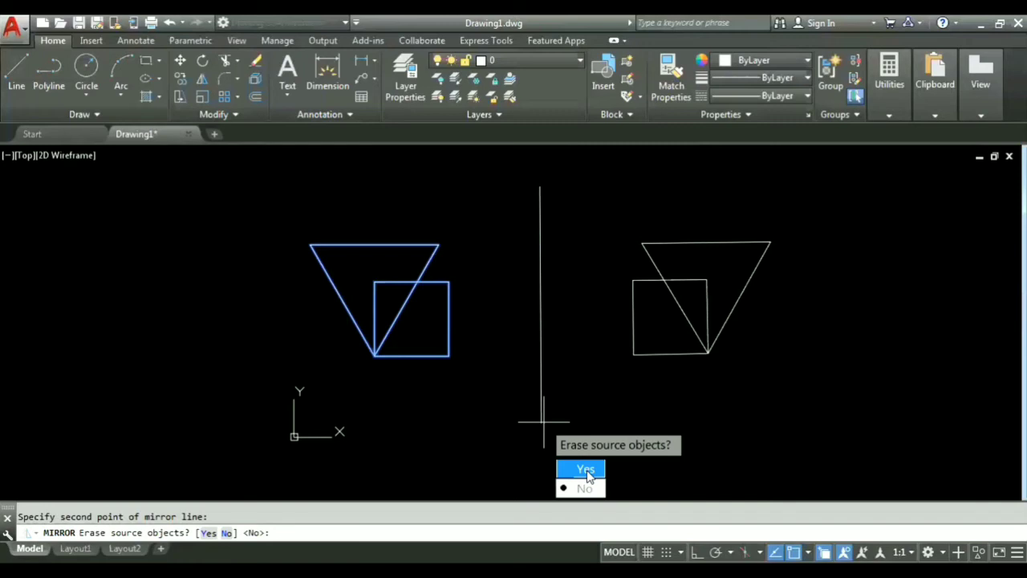
click(587, 471)
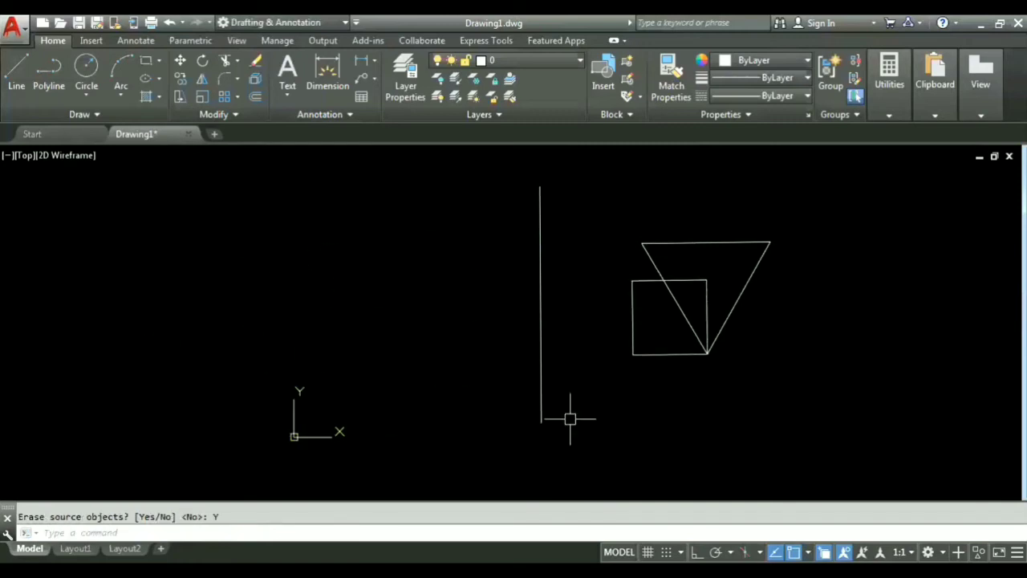
- Undo the last mirror and delete the vertical line
key(ctrl+z)
click(598, 448)
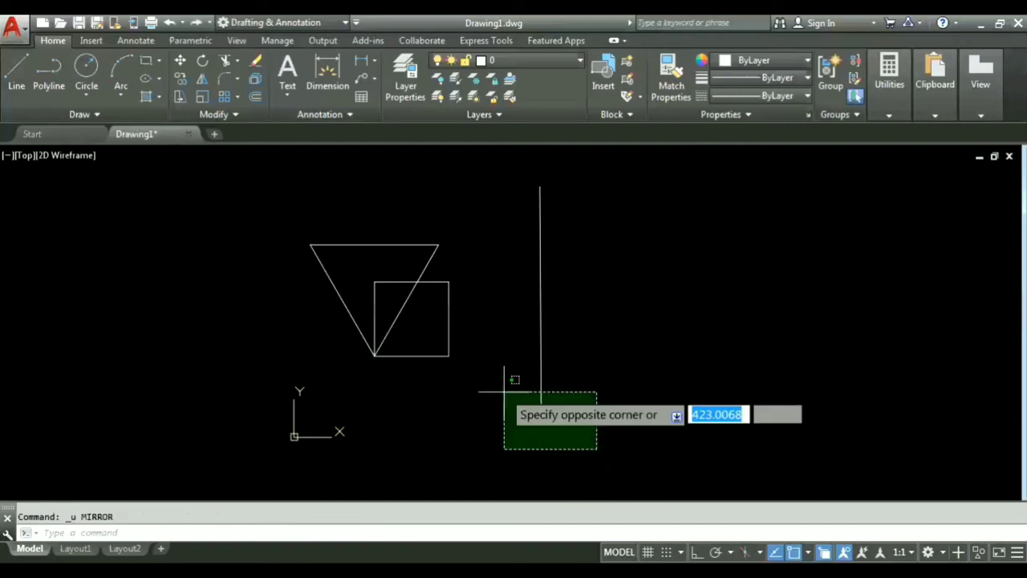
click(504, 392)
key(Delete)
middle_drag(503, 390, 502, 416)
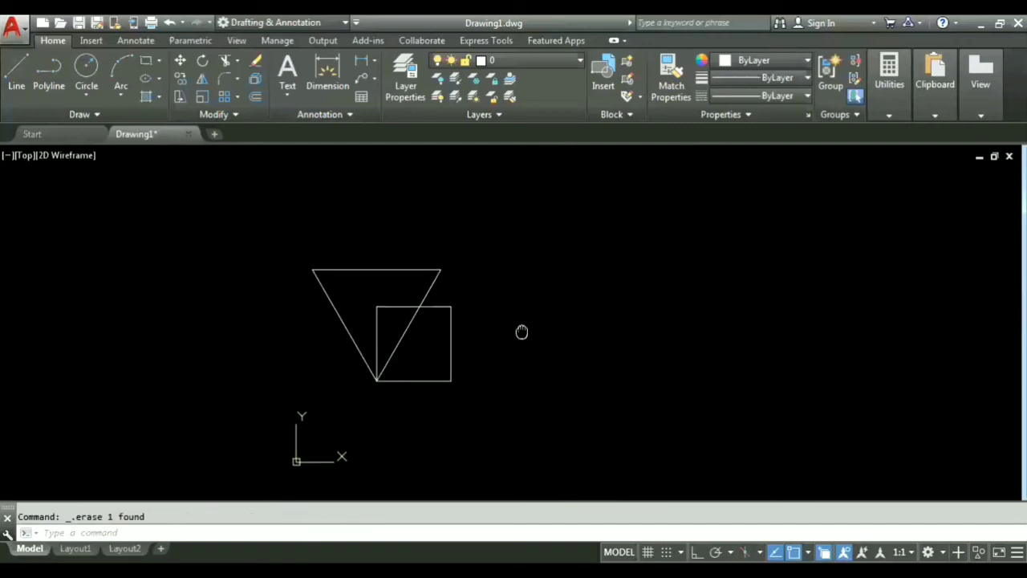
click(502, 427)
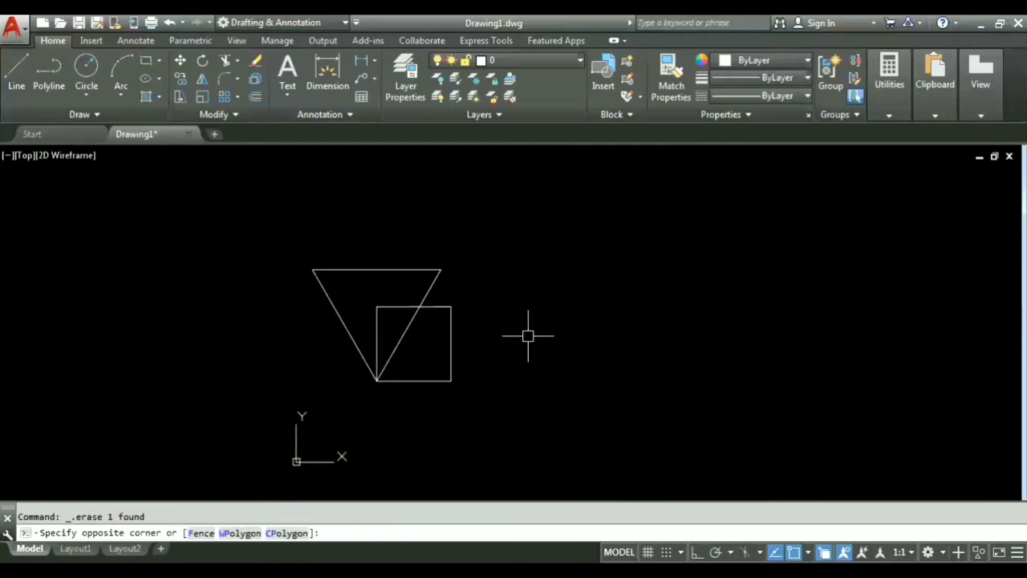
- Mirror the triangle and square about a freely picked slanted axis to their right, choosing No to keep the source objects
text(mi)
key(Return)
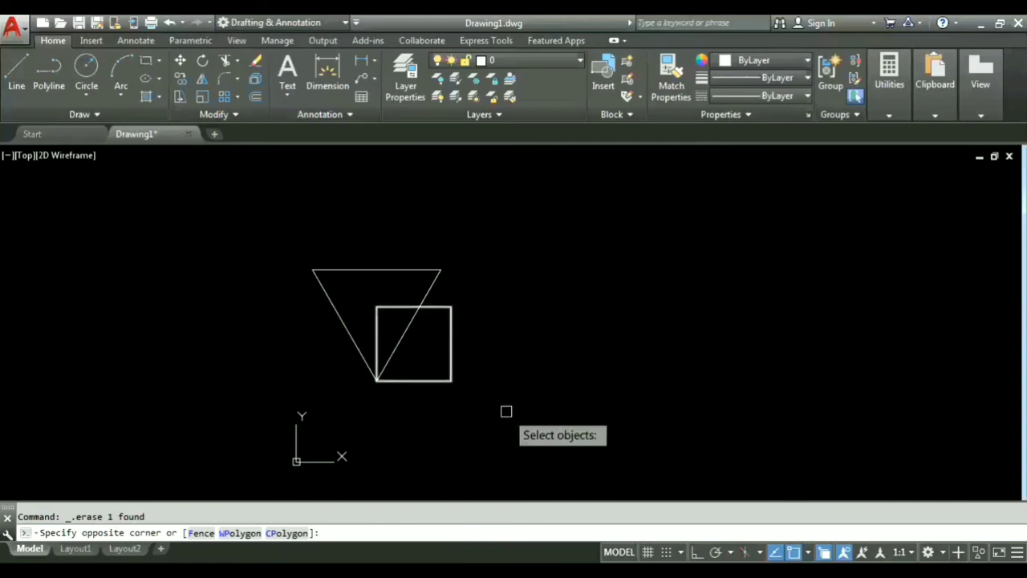
click(507, 414)
click(317, 254)
key(Return)
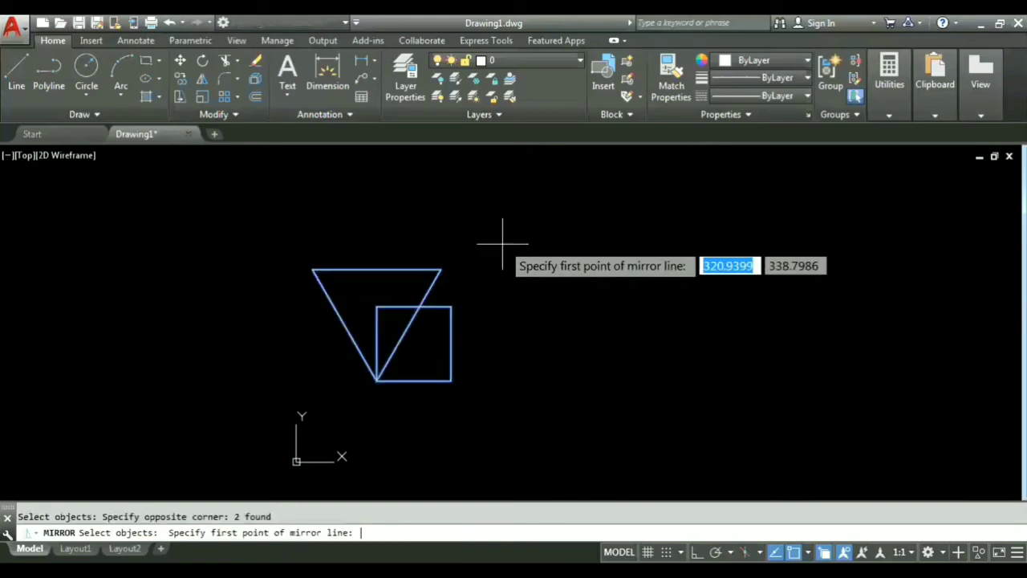
click(545, 223)
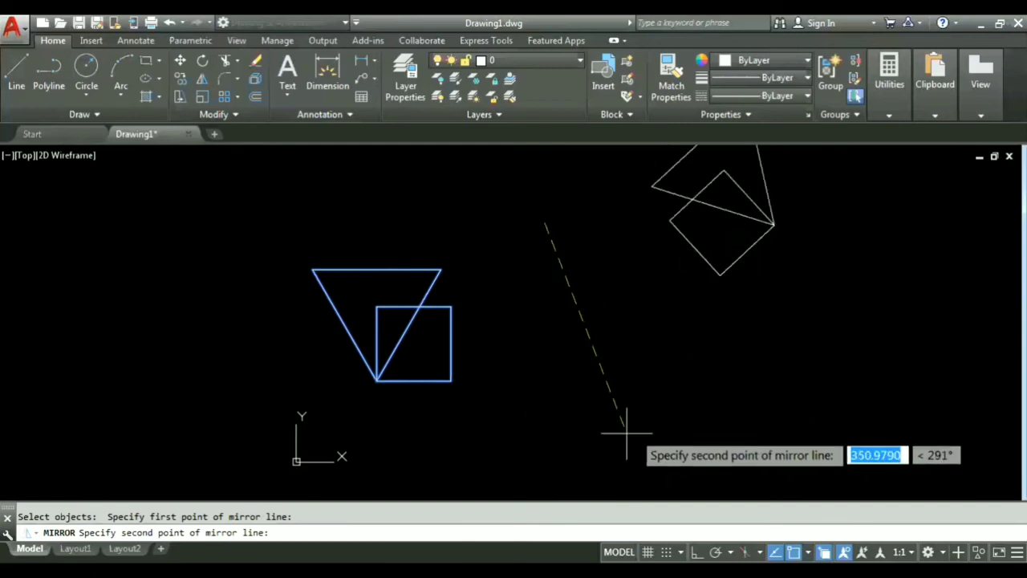
scroll(624, 431, down, 2)
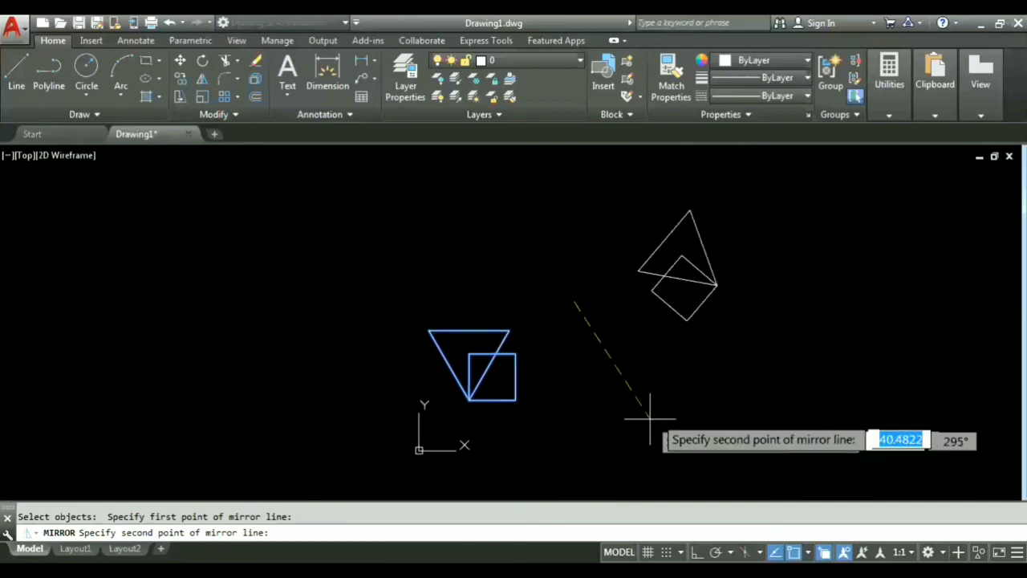
click(610, 451)
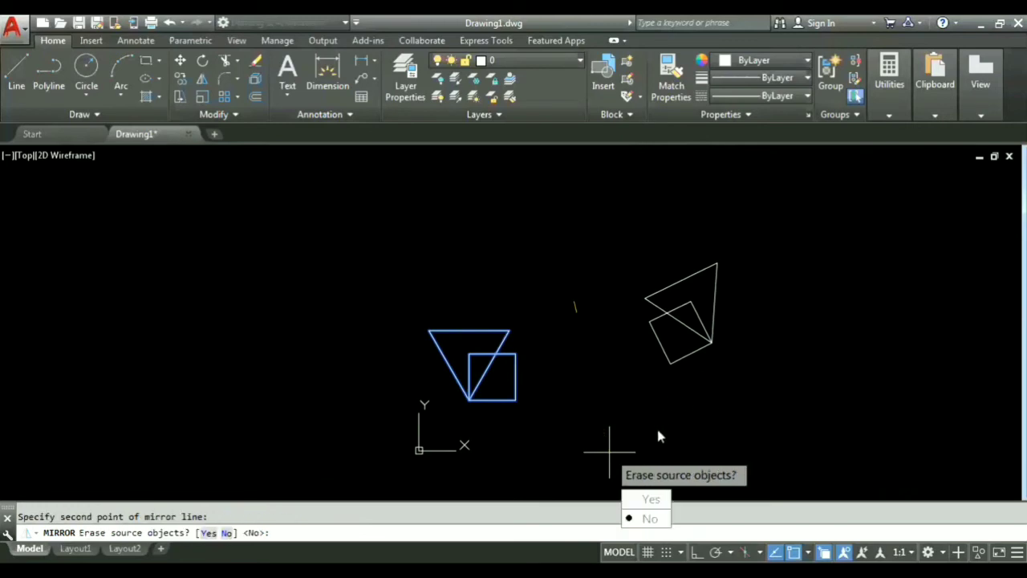
click(649, 520)
- Delete both the original and the mirrored triangle and square
click(762, 397)
click(360, 241)
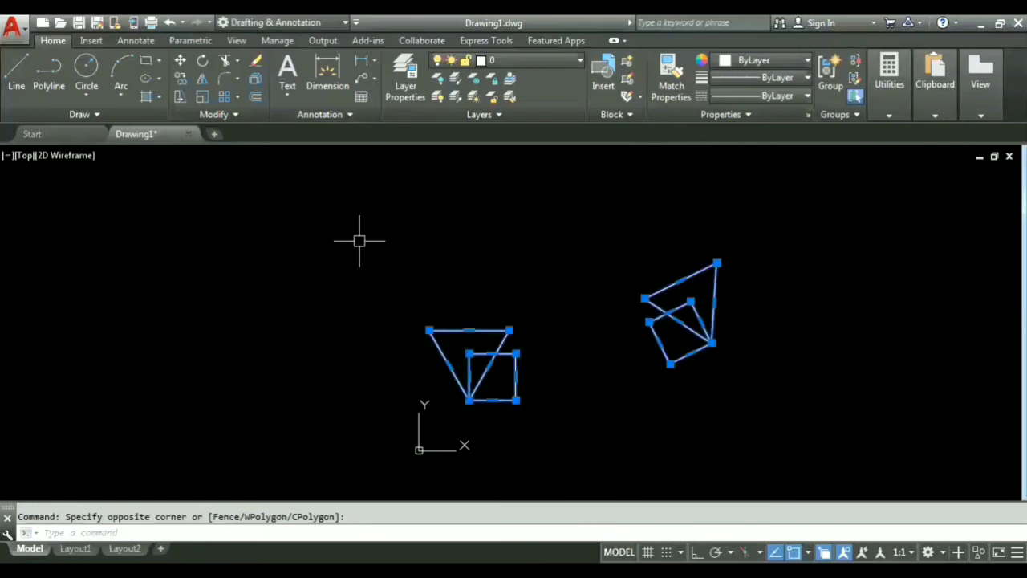
key(Delete)
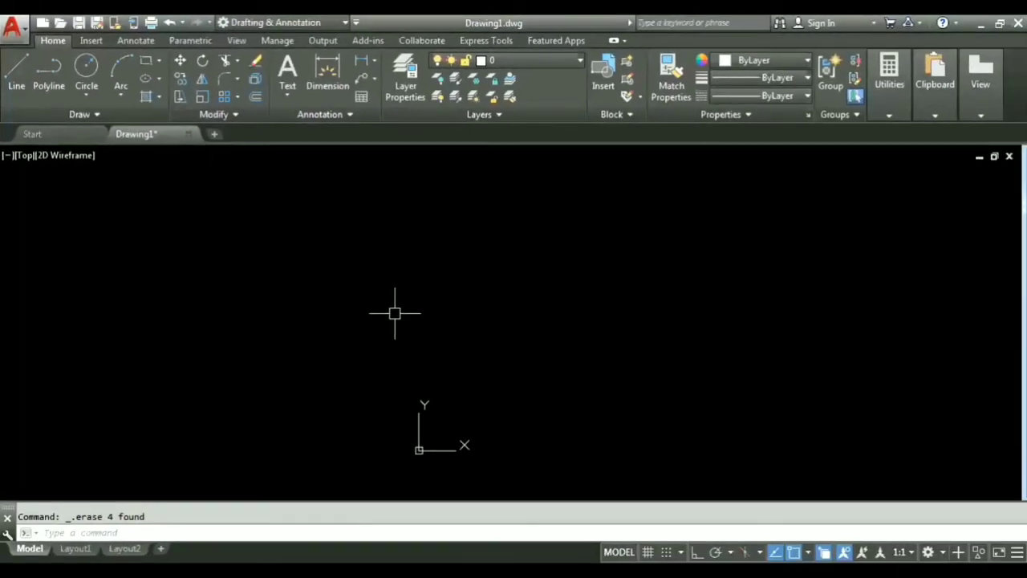
- Draw a rectangle slightly taller than wide with the Dimensions option, using a length of 10
text(rec)
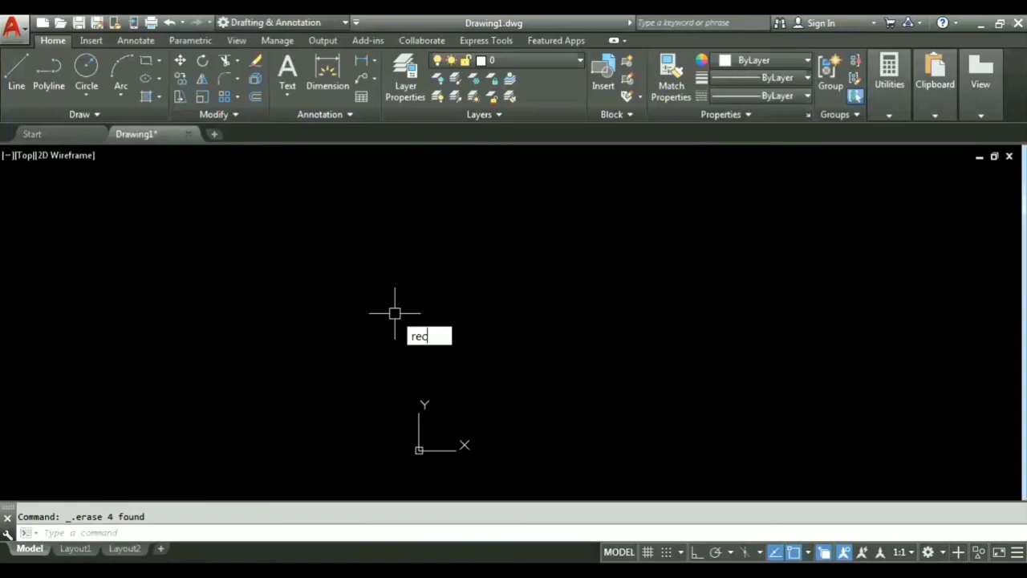
key(Return)
click(316, 310)
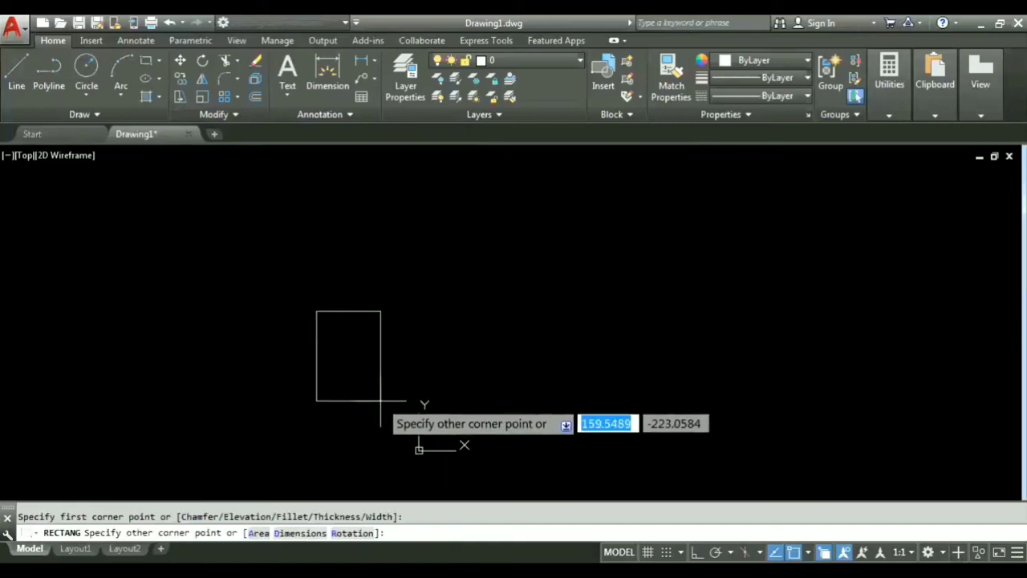
text(d)
key(Return)
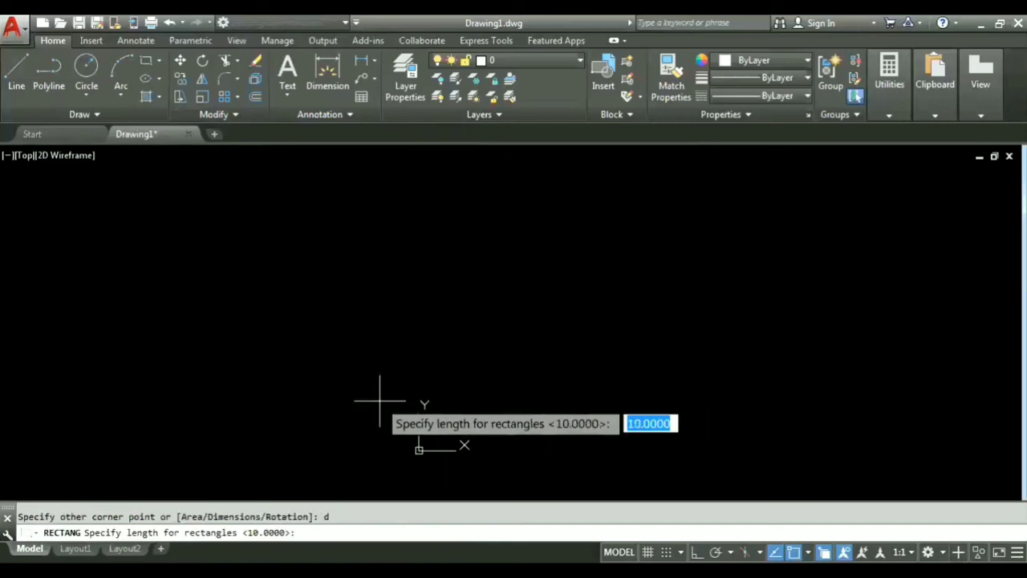
key(Return)
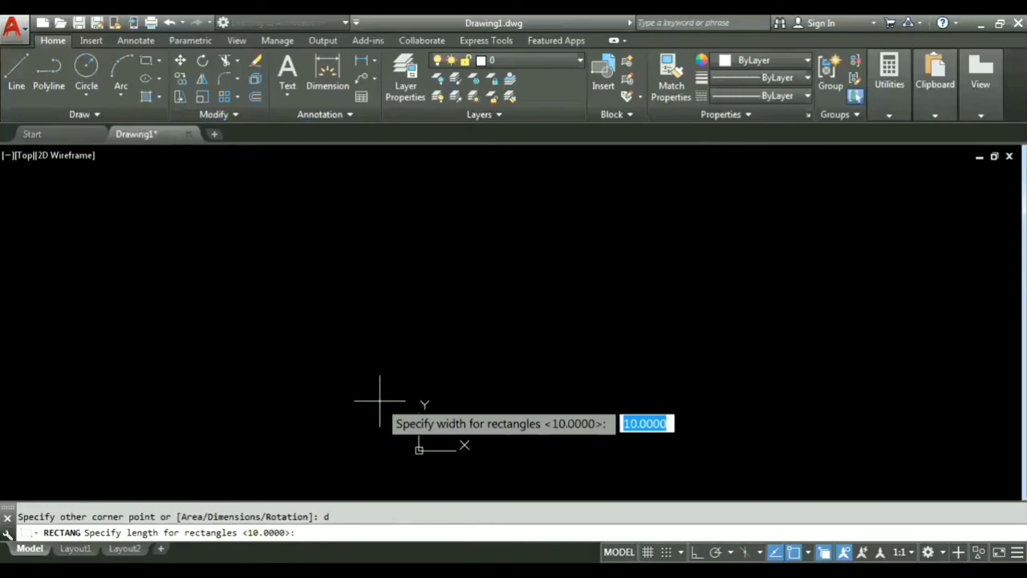
key(Return)
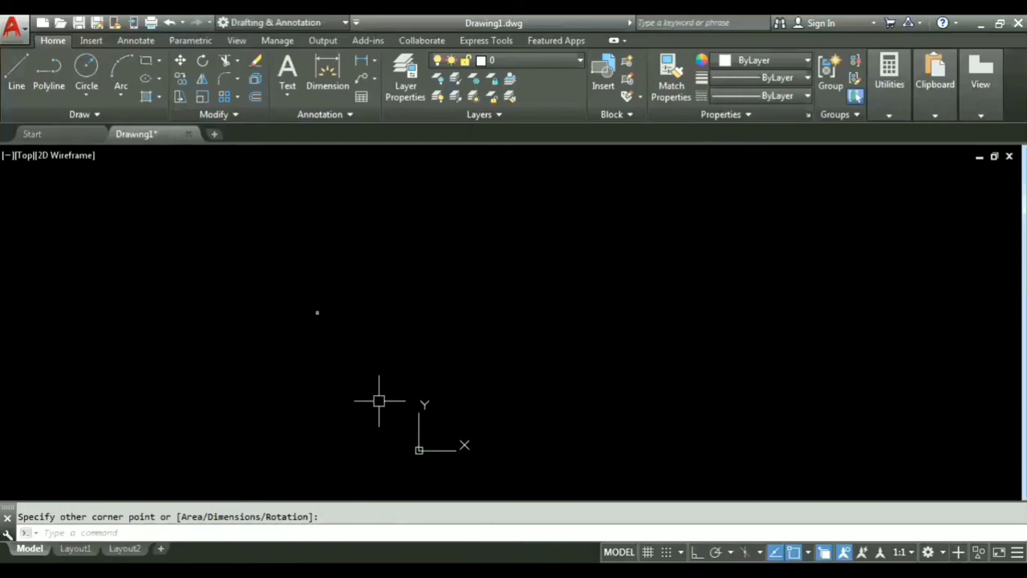
middle_click(317, 312)
middle_click(317, 312)
scroll(378, 314, down, 3)
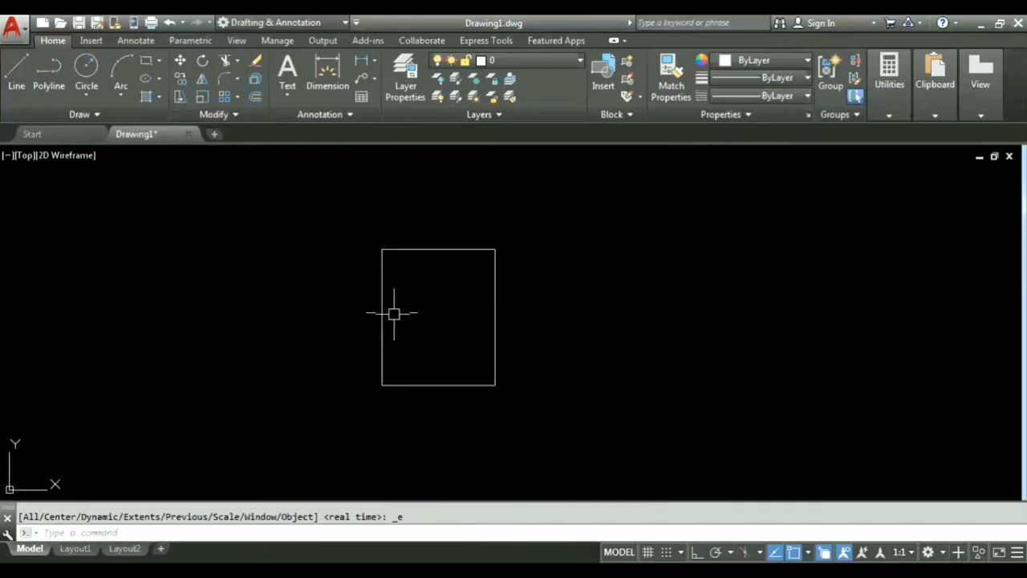
middle_drag(394, 313, 407, 361)
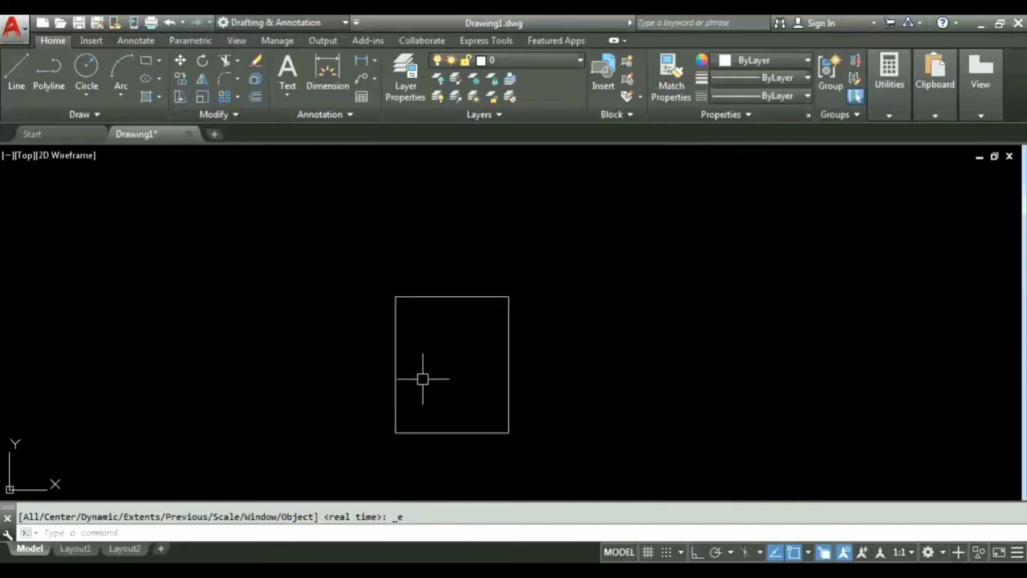
- Scale the rectangle by a factor of 2 from its lower-left corner
text(SC)
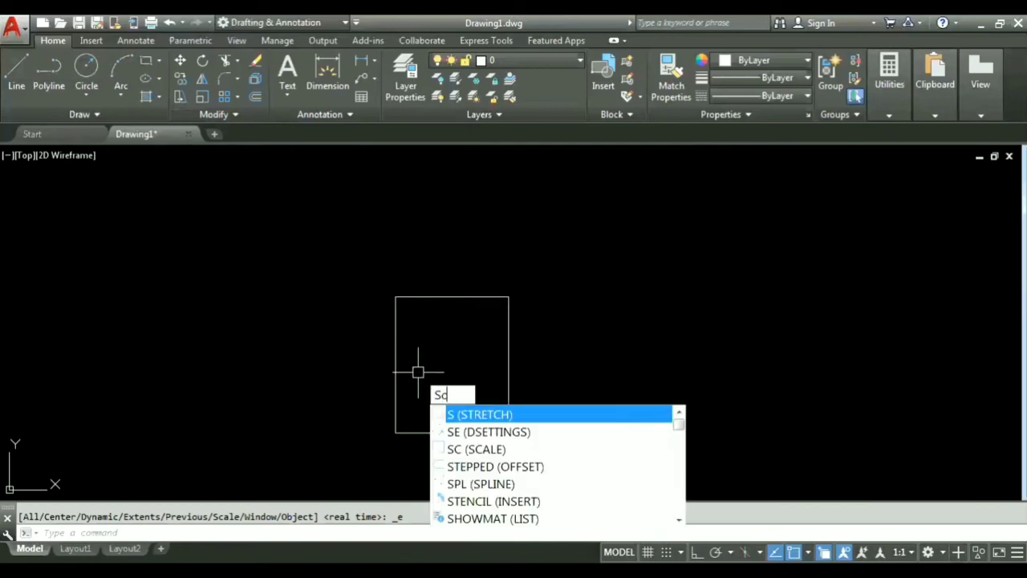
key(Return)
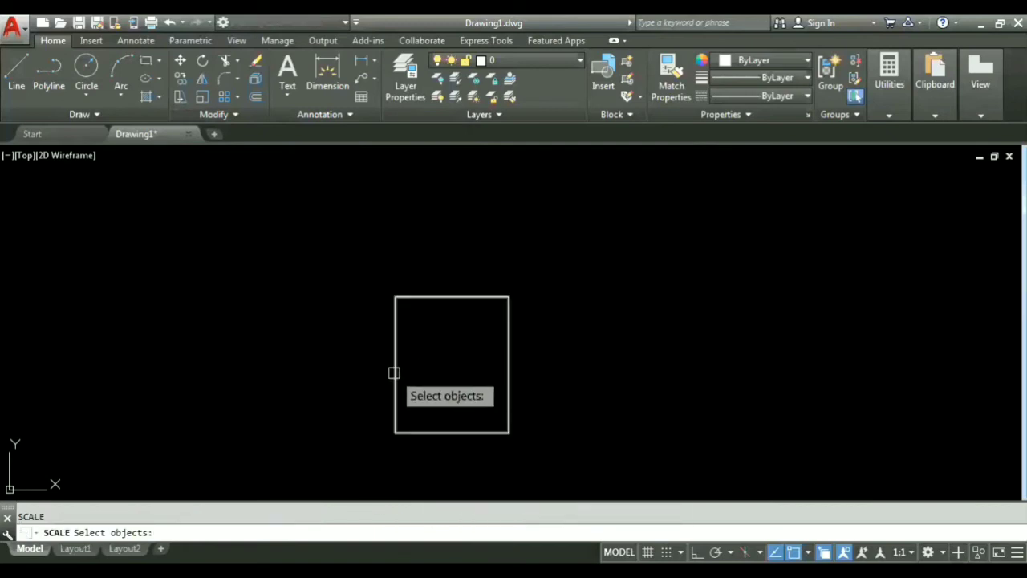
click(394, 372)
key(Return)
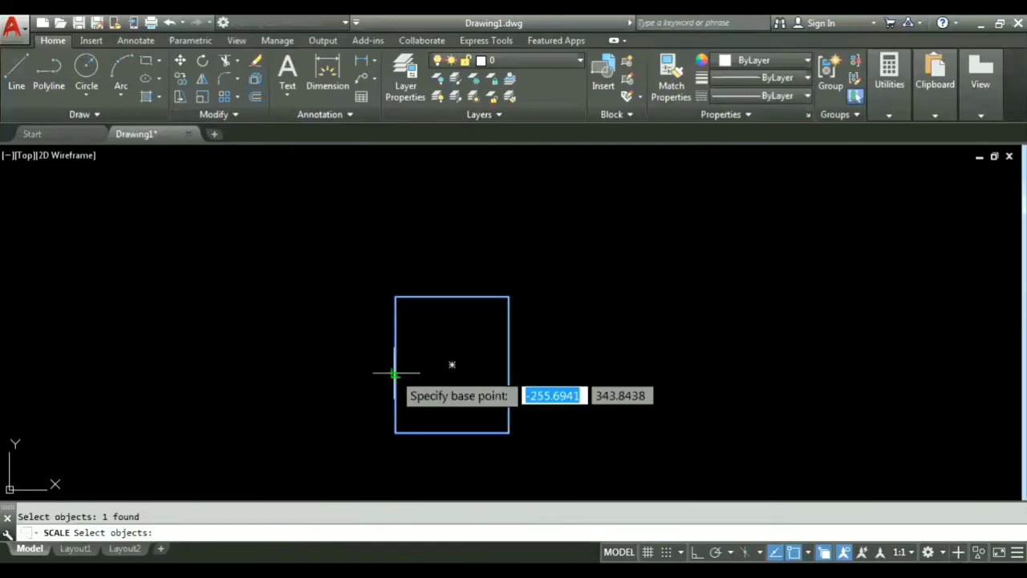
click(396, 433)
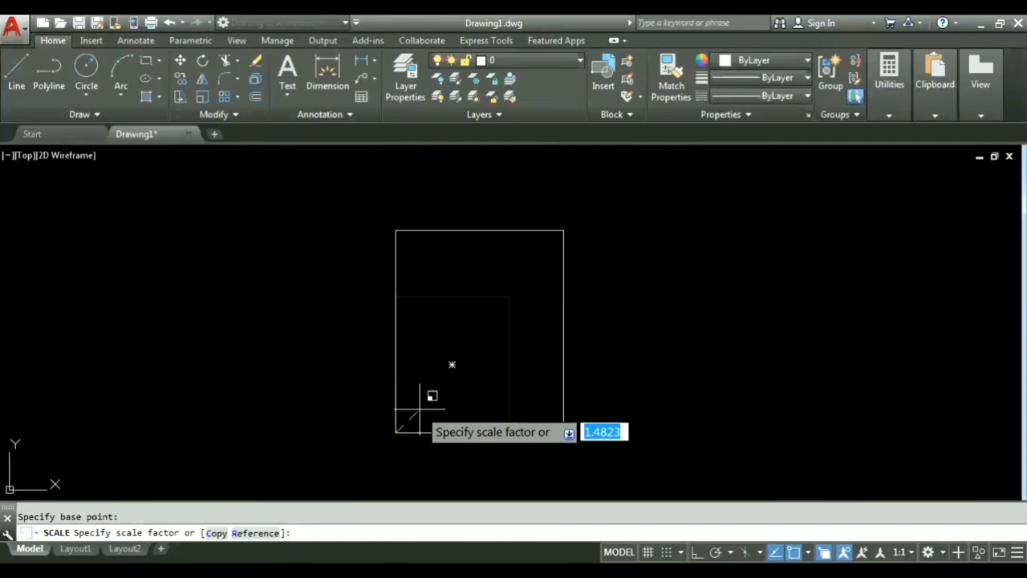
text(2)
key(Return)
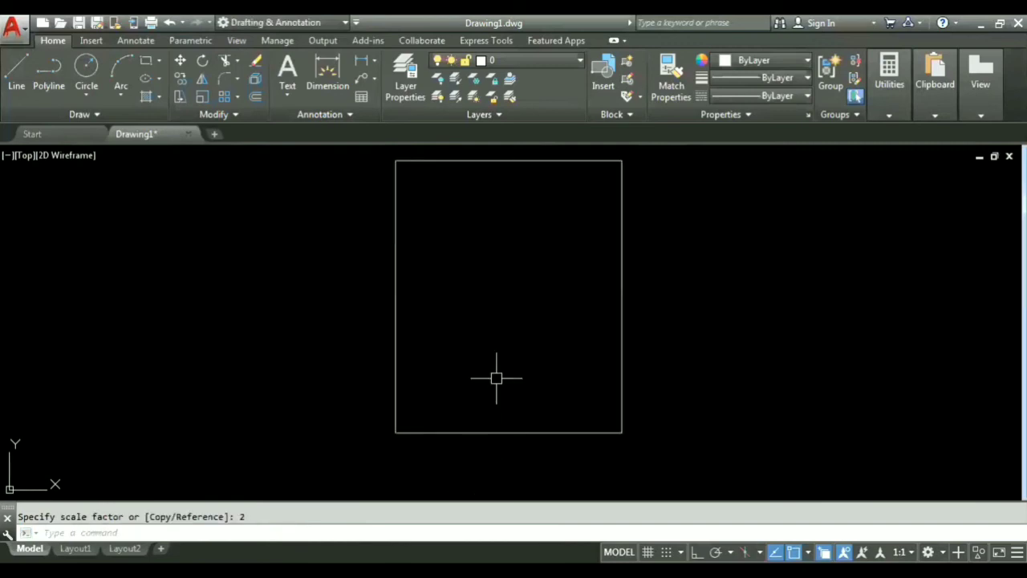
- Add a linear dimension to the rectangle's top edge, placing it just above the edge
middle_drag(496, 378, 482, 415)
click(361, 60)
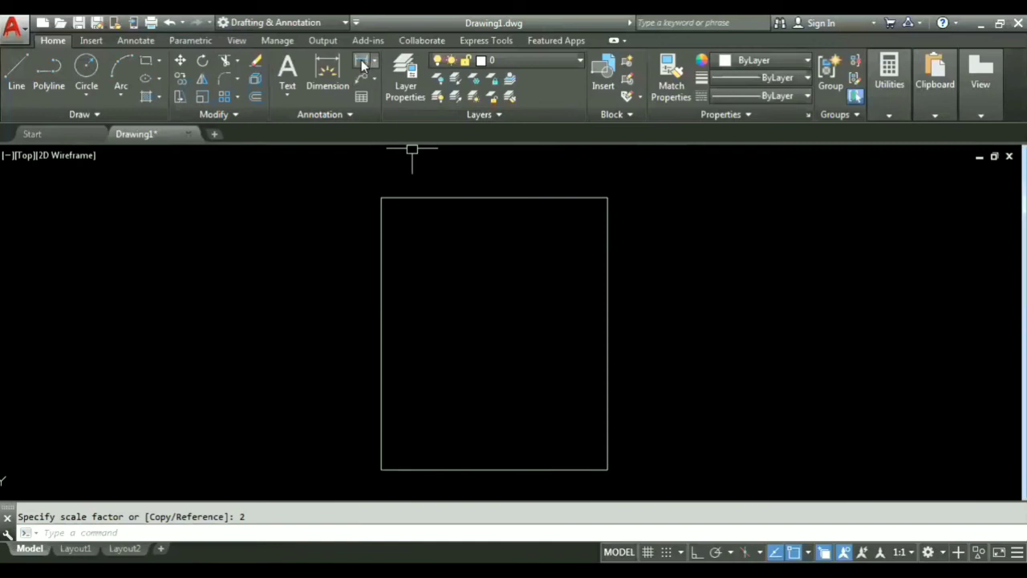
click(382, 197)
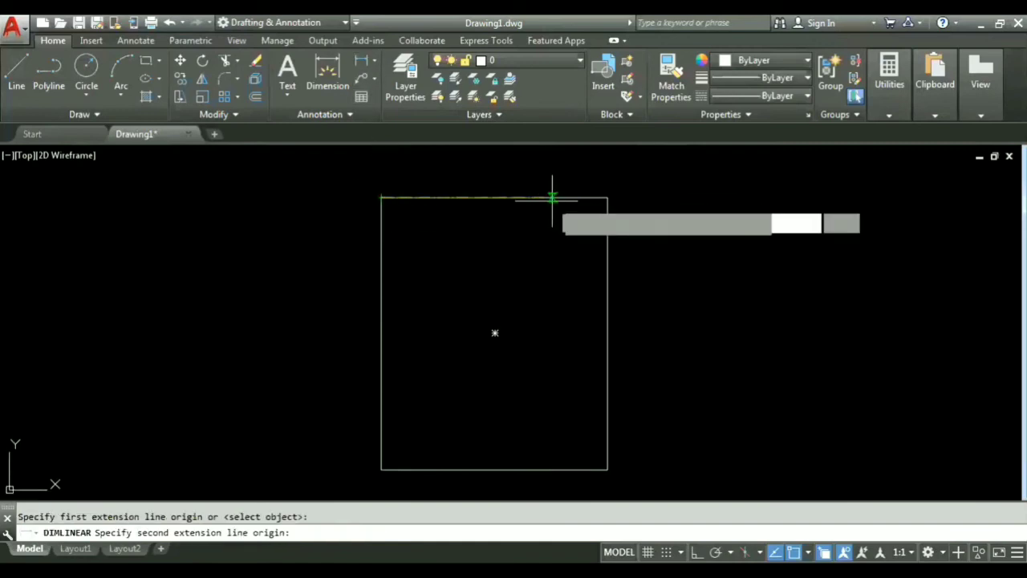
click(607, 197)
click(584, 185)
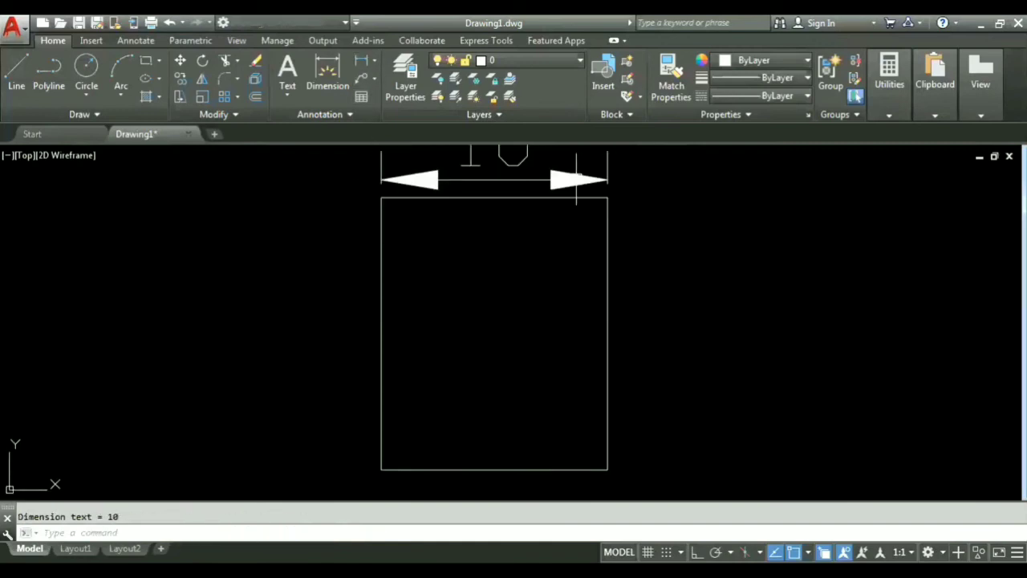
- Add a vertical linear dimension to the rectangle's right edge, placing it outside the rectangle
middle_drag(554, 264, 530, 343)
click(360, 62)
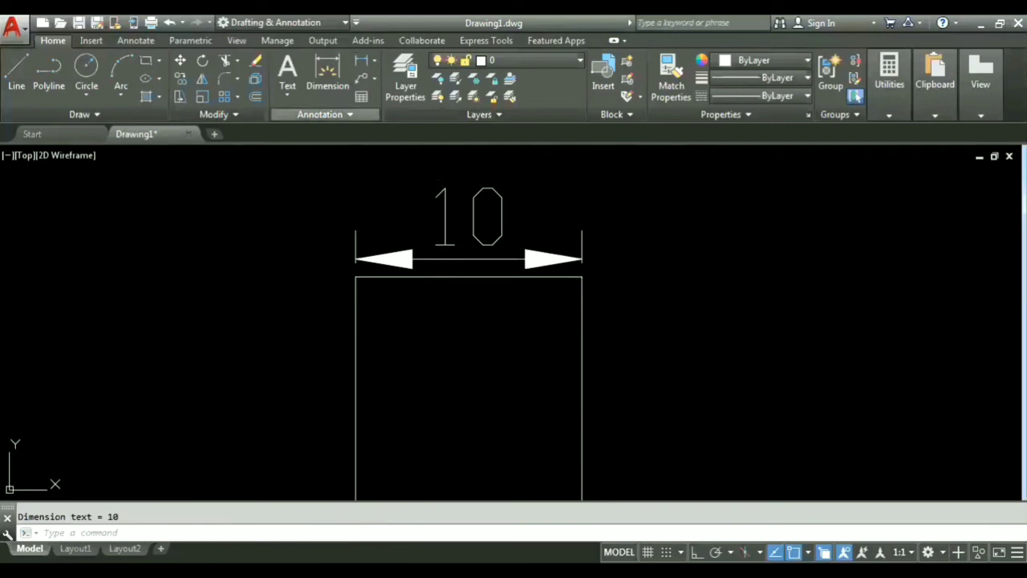
middle_drag(452, 270, 457, 216)
click(587, 222)
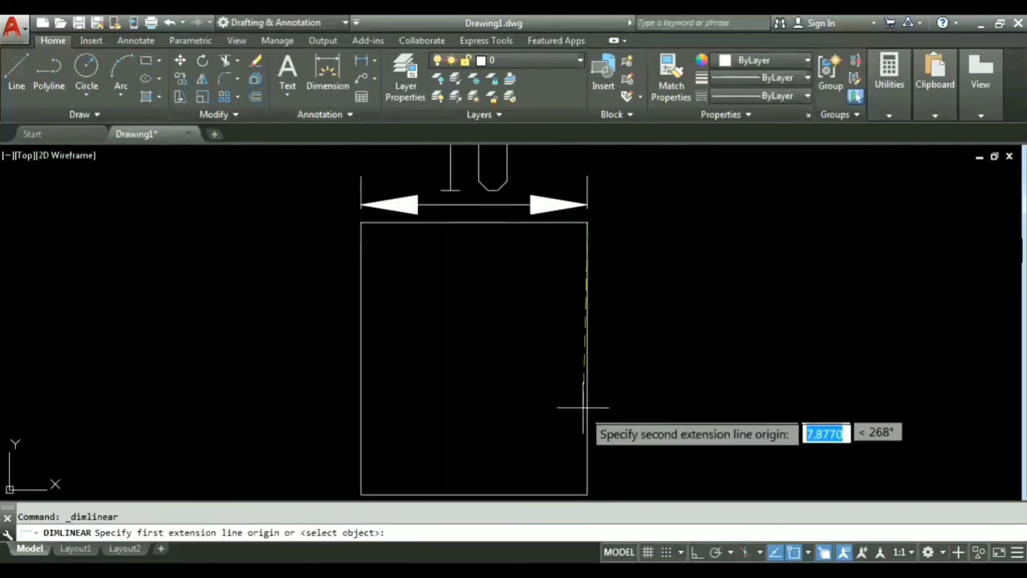
click(588, 494)
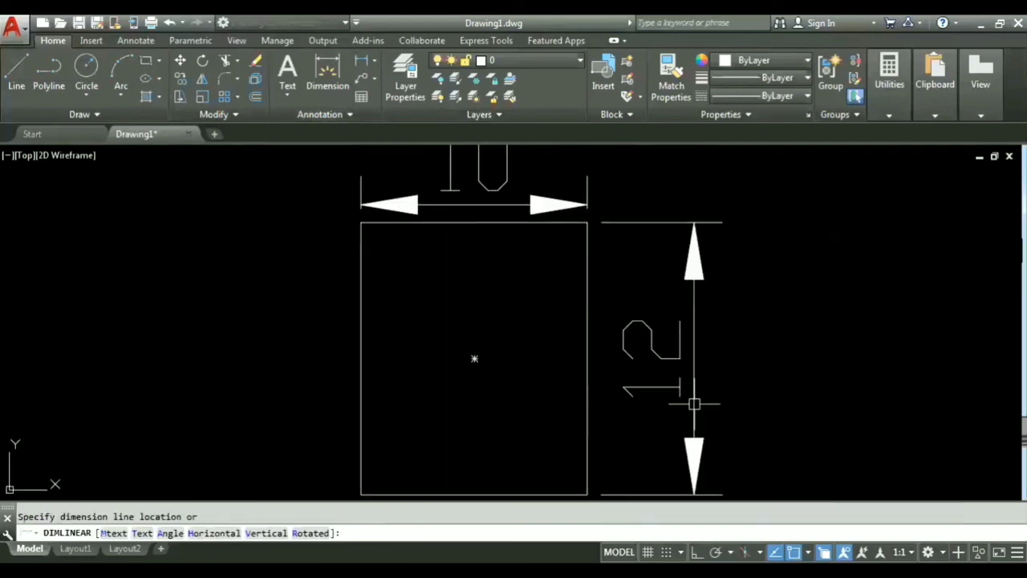
click(692, 407)
- Delete both the height and the width dimensions of the rectangle
scroll(523, 391, down, 3)
click(634, 424)
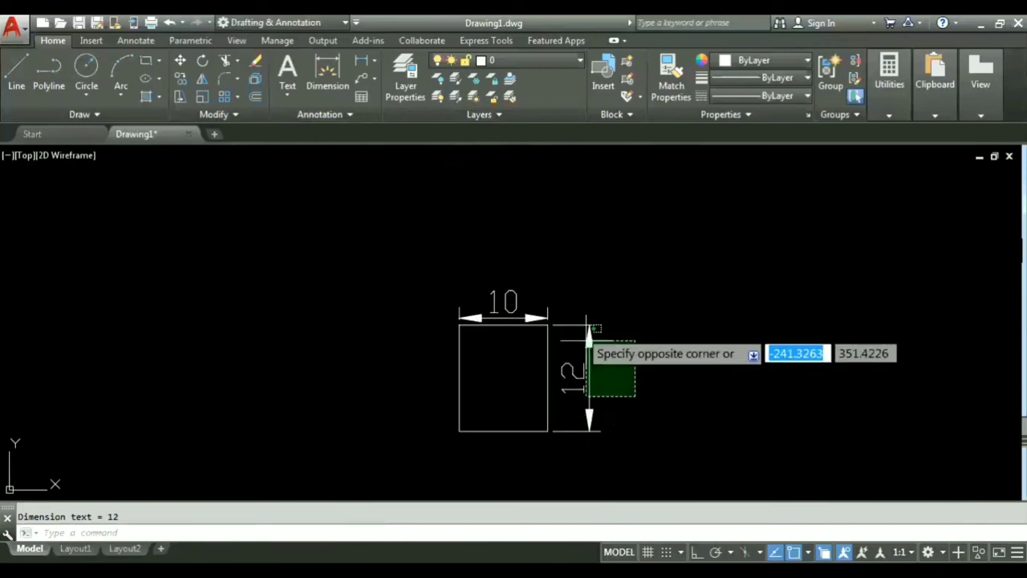
click(573, 287)
key(Delete)
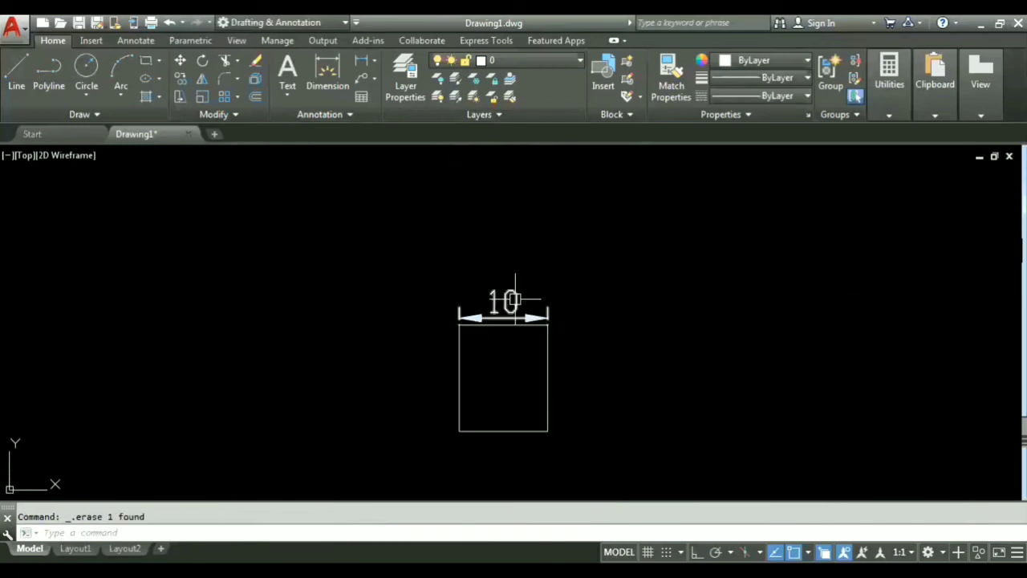
click(505, 300)
key(Delete)
scroll(500, 350, up, 2)
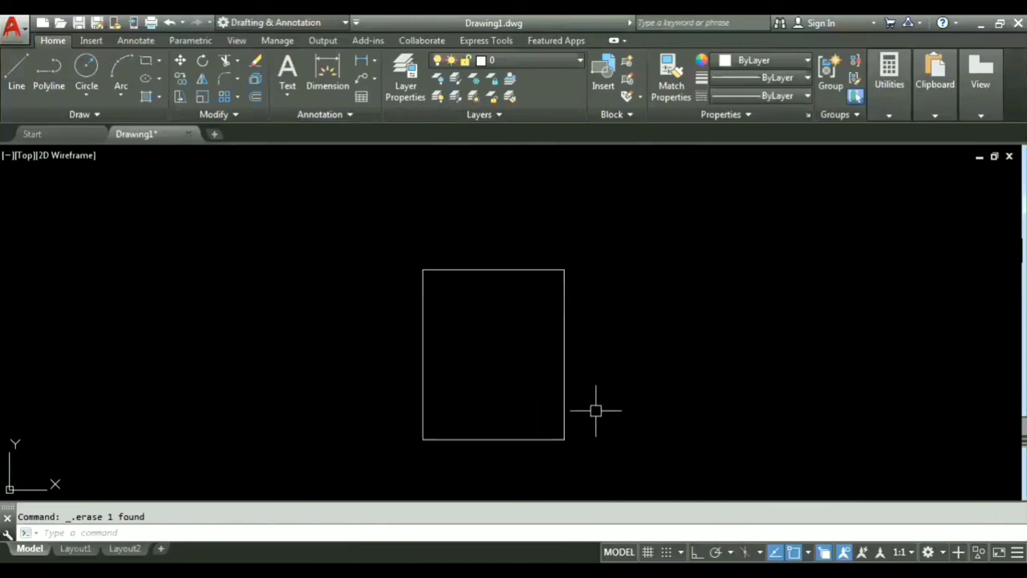
- Scale a copy of the rectangle by 0.5 from its lower-left corner using the Copy option, and delete that smaller copy
click(681, 418)
text(SC)
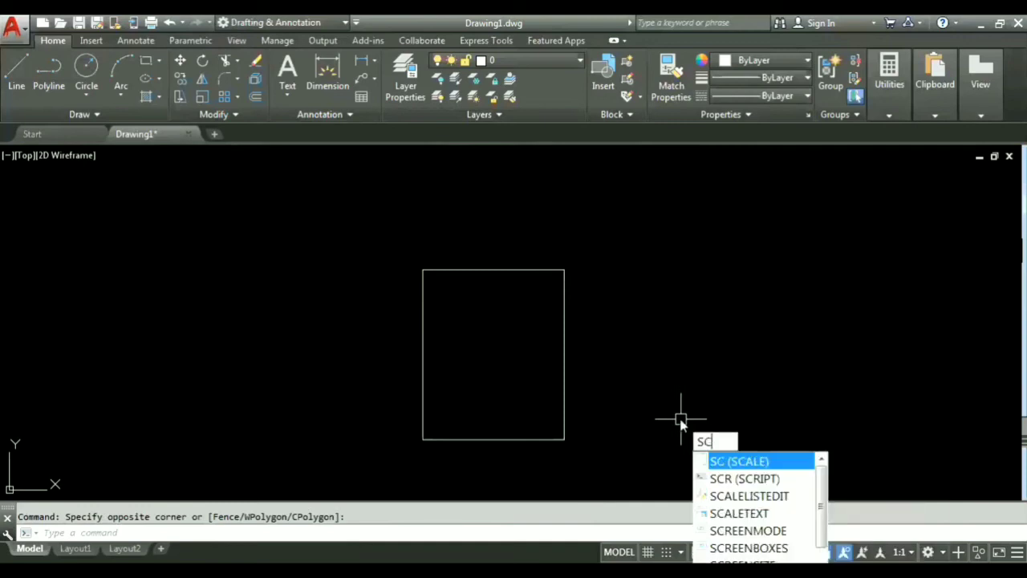
key(Return)
click(564, 365)
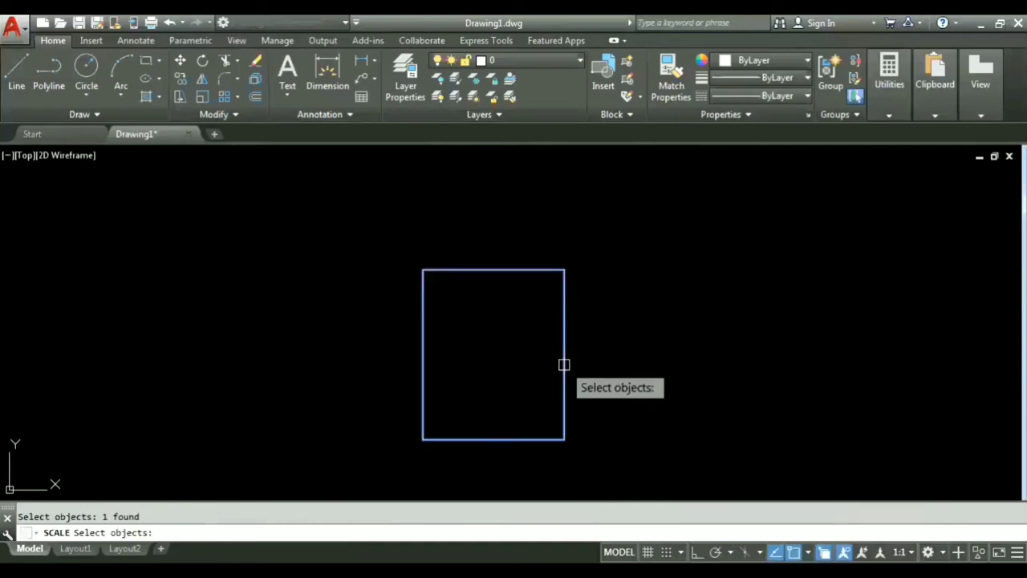
key(Return)
click(423, 439)
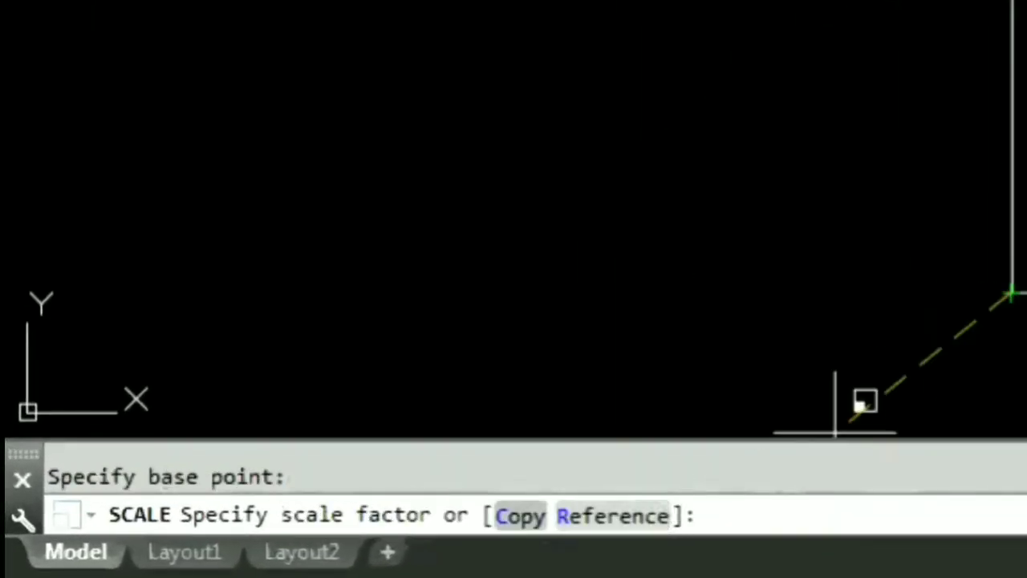
click(514, 518)
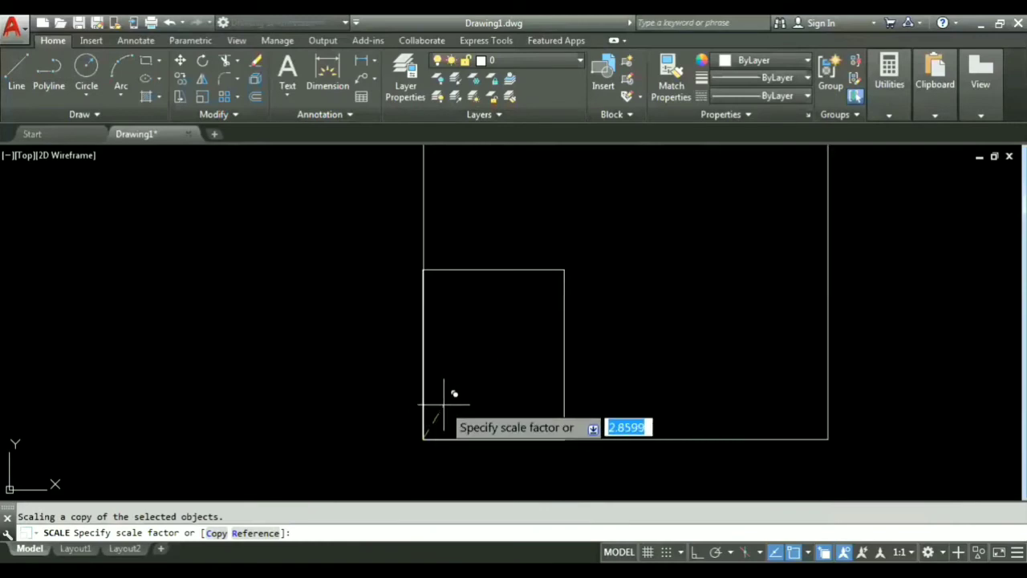
text(0.)
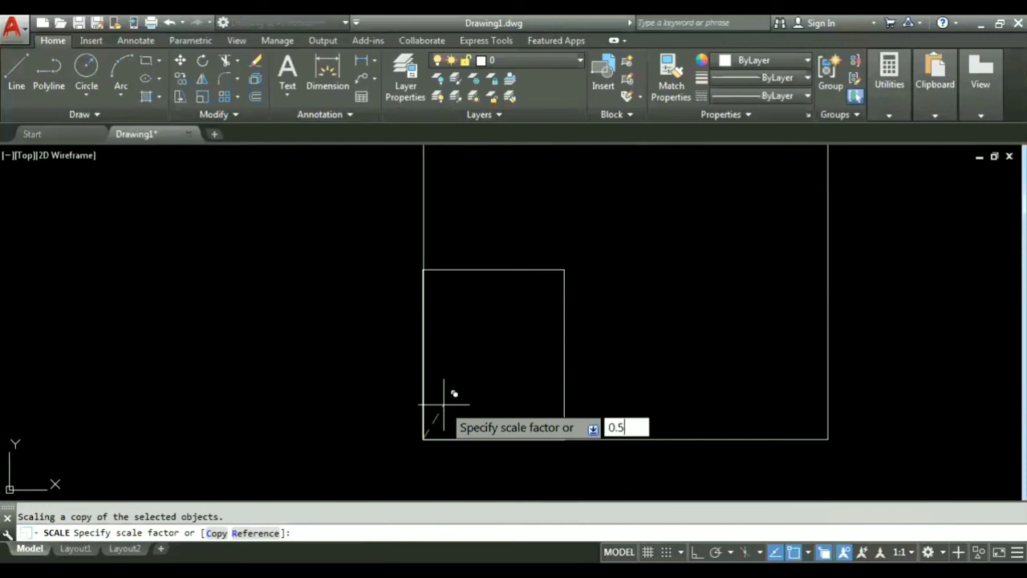
text(5)
key(Return)
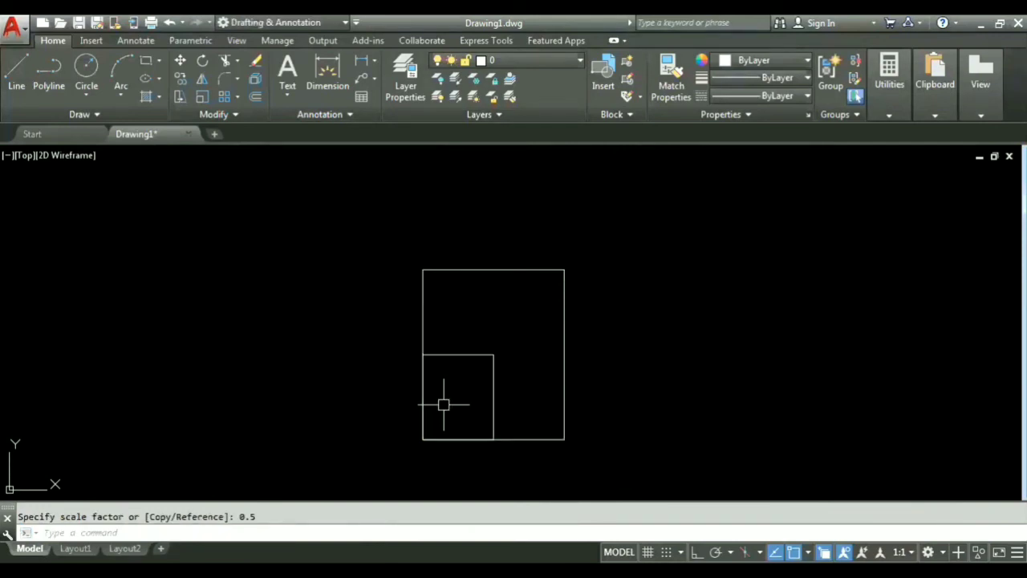
click(493, 372)
key(Delete)
- Draw a horizontal line below the rectangle, starting beneath its lower-left corner and extending well past its right side
middle_drag(491, 372, 471, 331)
text(l)
key(Return)
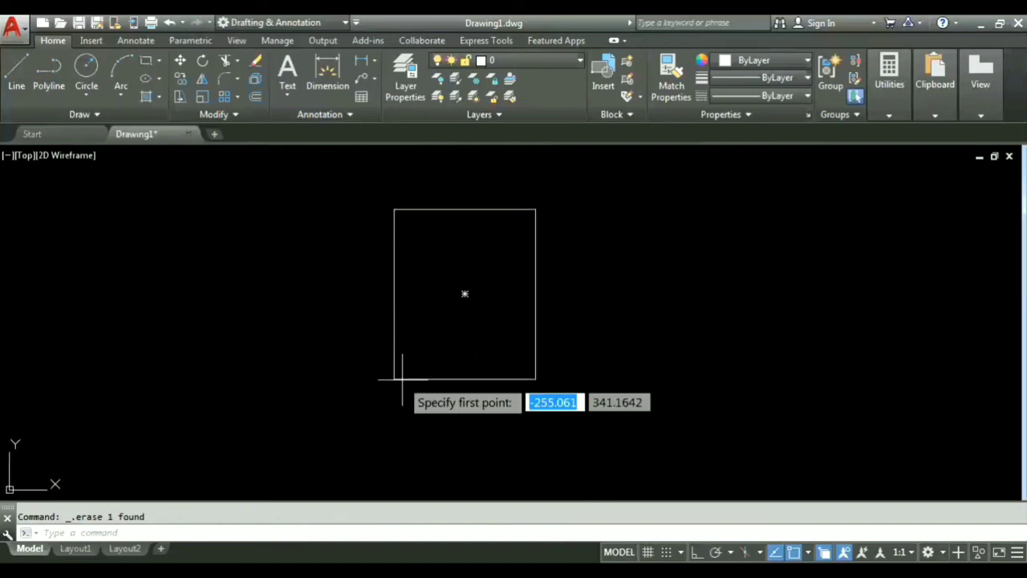
click(394, 438)
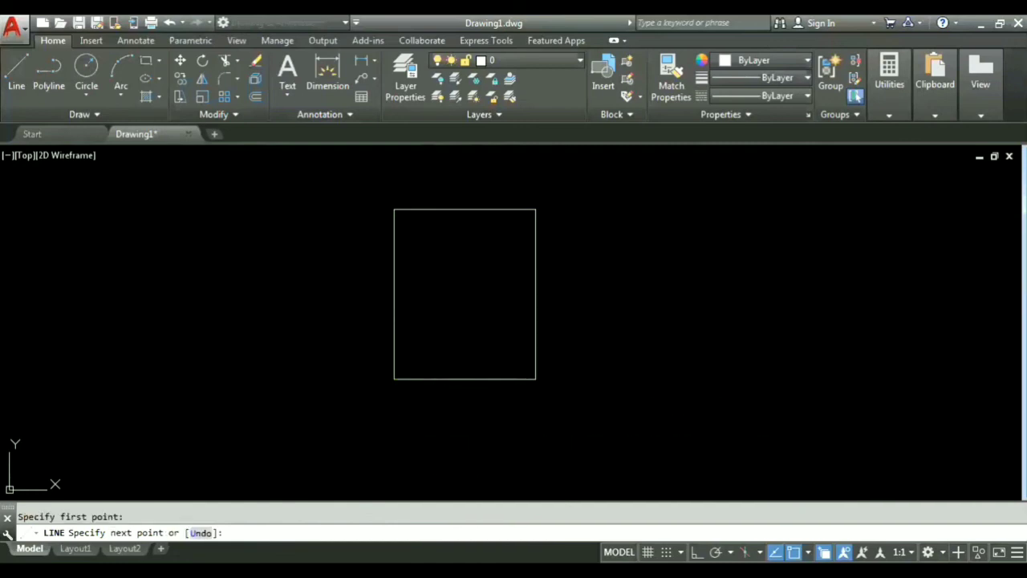
click(732, 440)
key(Return)
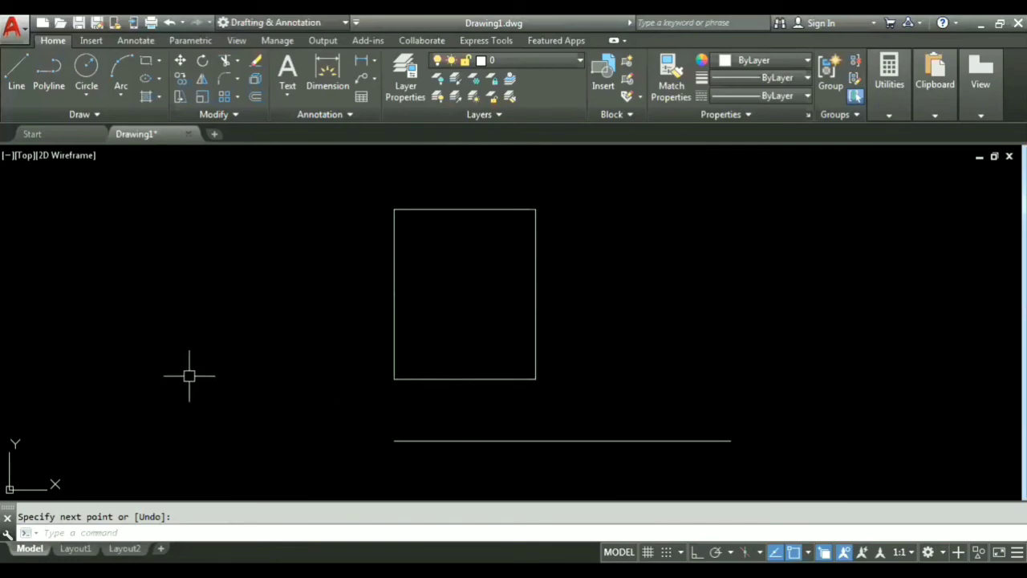
- Scale the rectangle from its lower-left corner with the Reference option, using its bottom edge as reference and matching the width to the line below
text(sc)
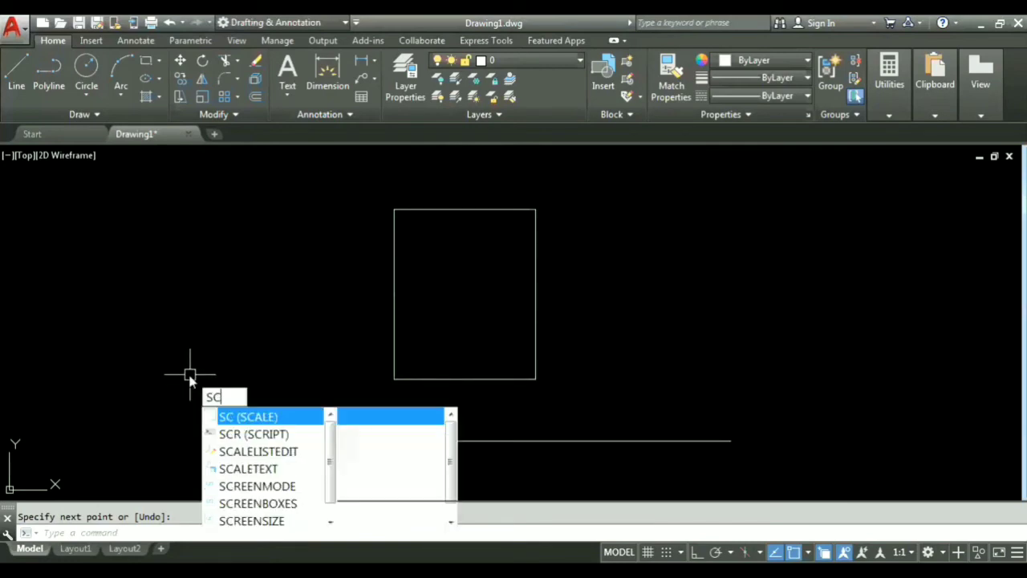
key(Return)
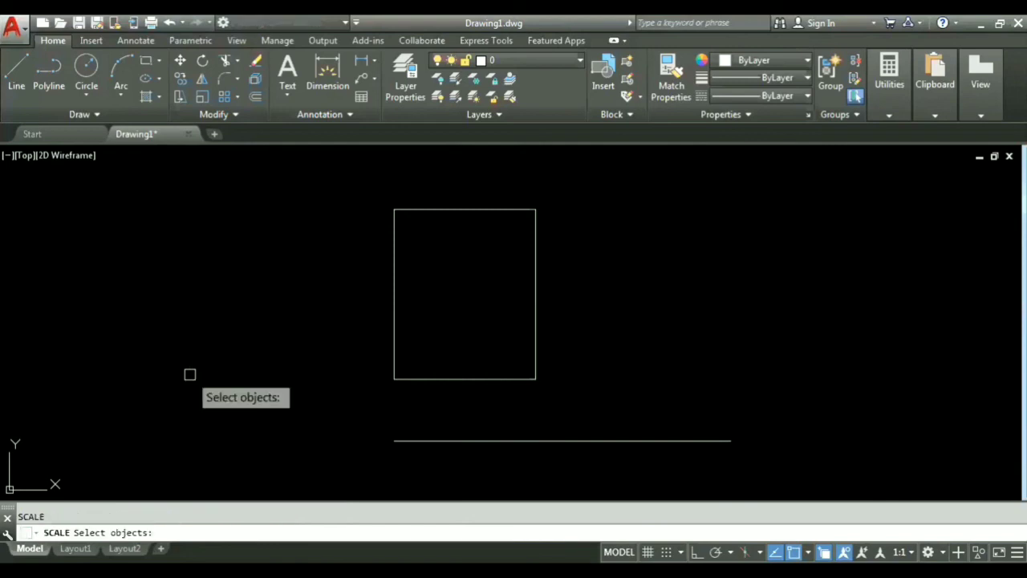
click(390, 285)
key(Return)
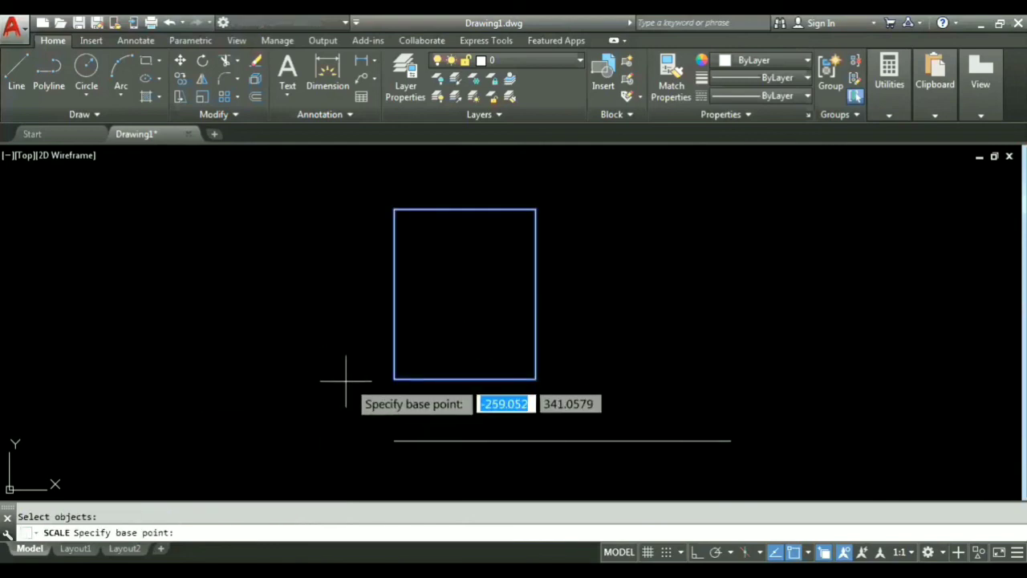
click(394, 378)
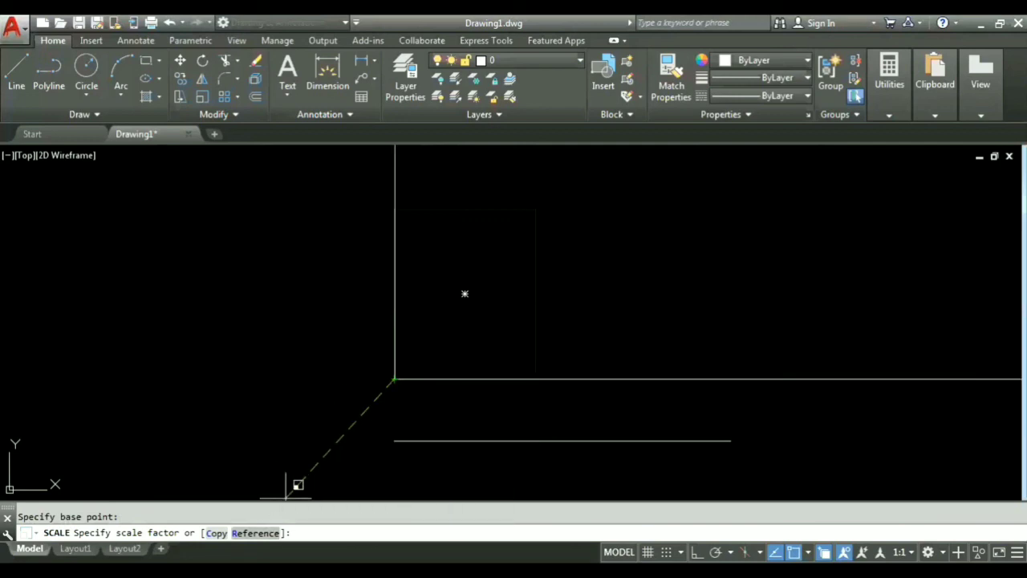
text(r)
key(Return)
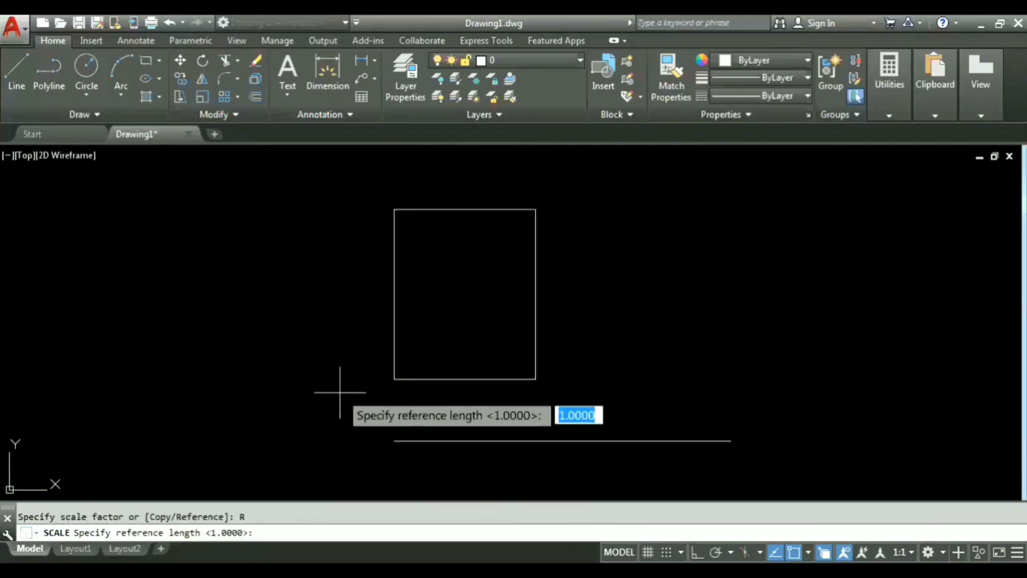
click(394, 378)
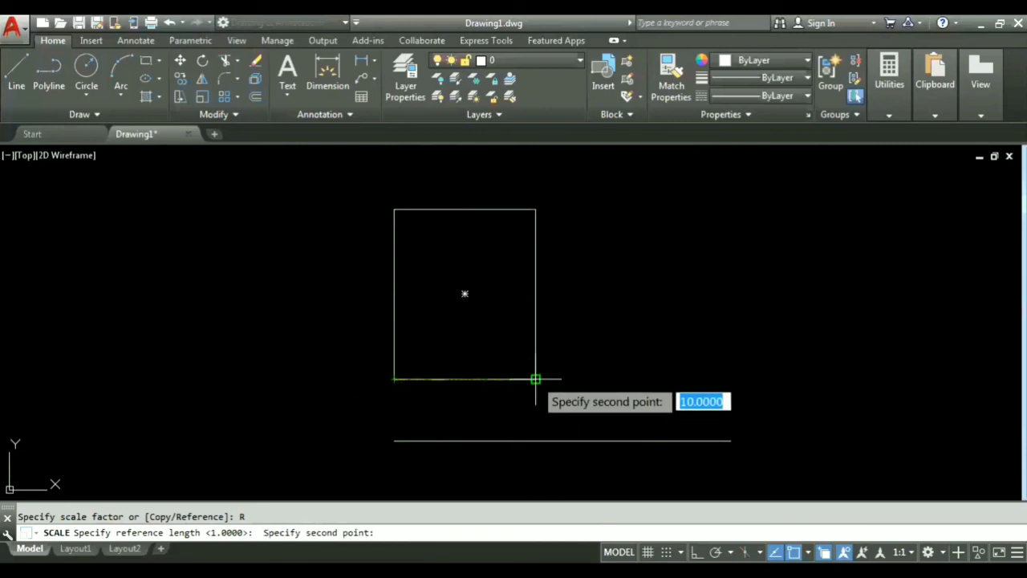
click(535, 378)
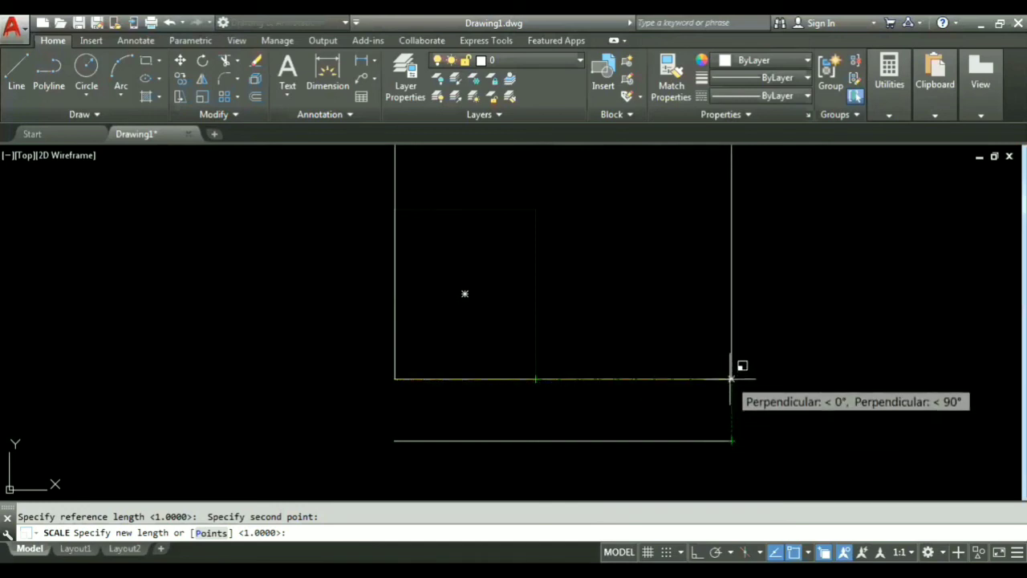
click(707, 399)
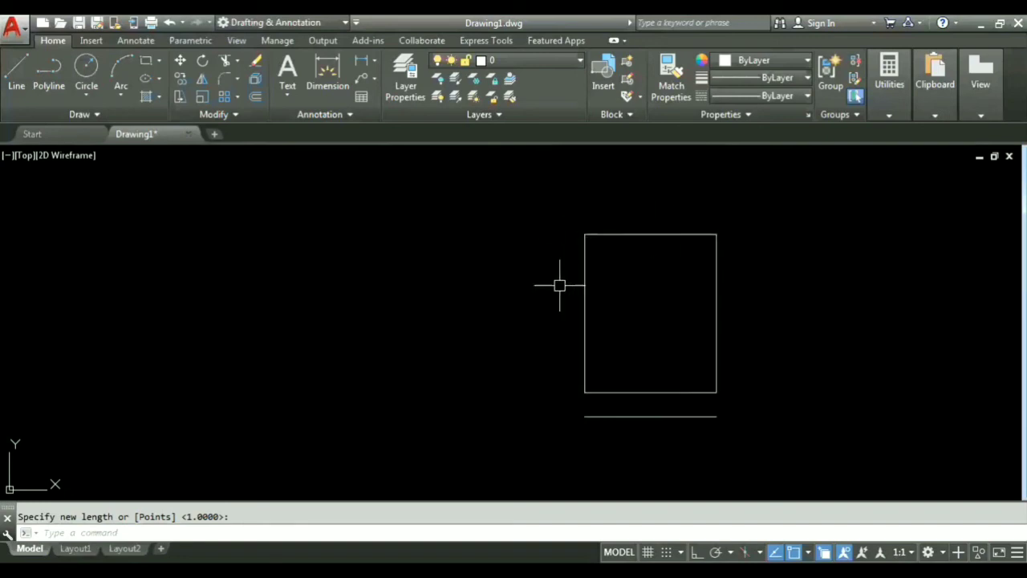
- Select both the scaled rectangle and the horizontal line below it
scroll(654, 388, up, 2)
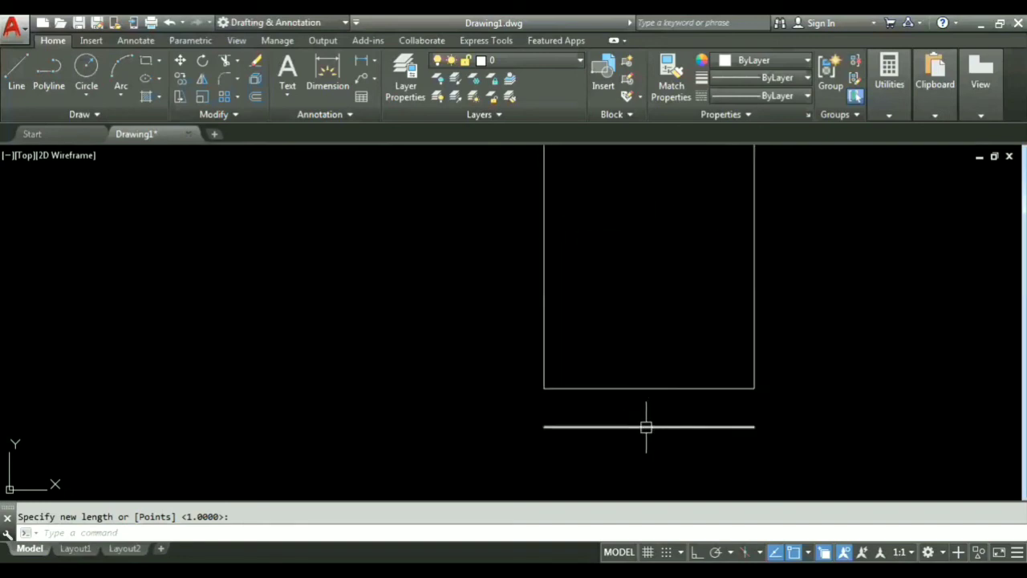
scroll(647, 427, down, 2)
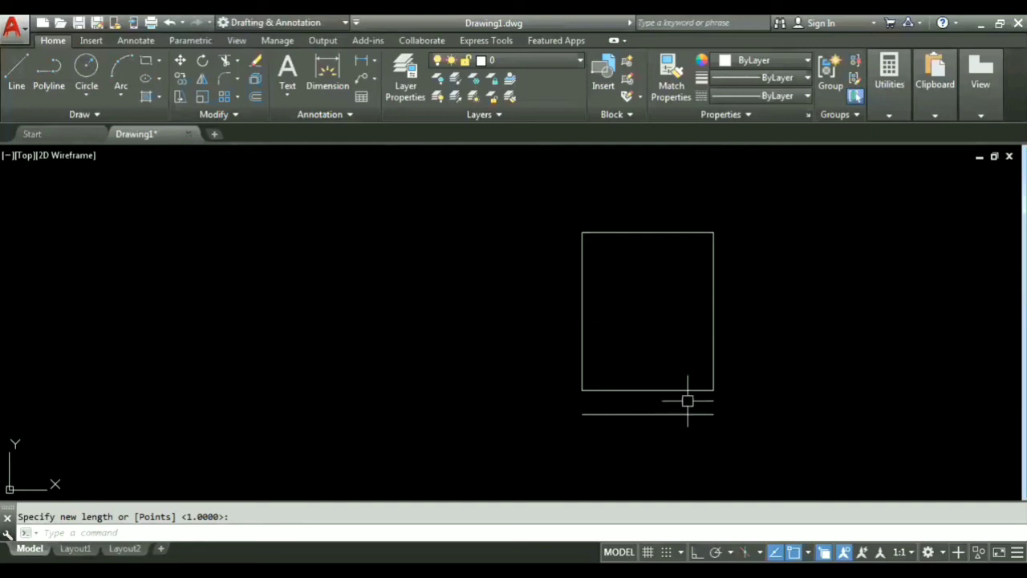
click(754, 443)
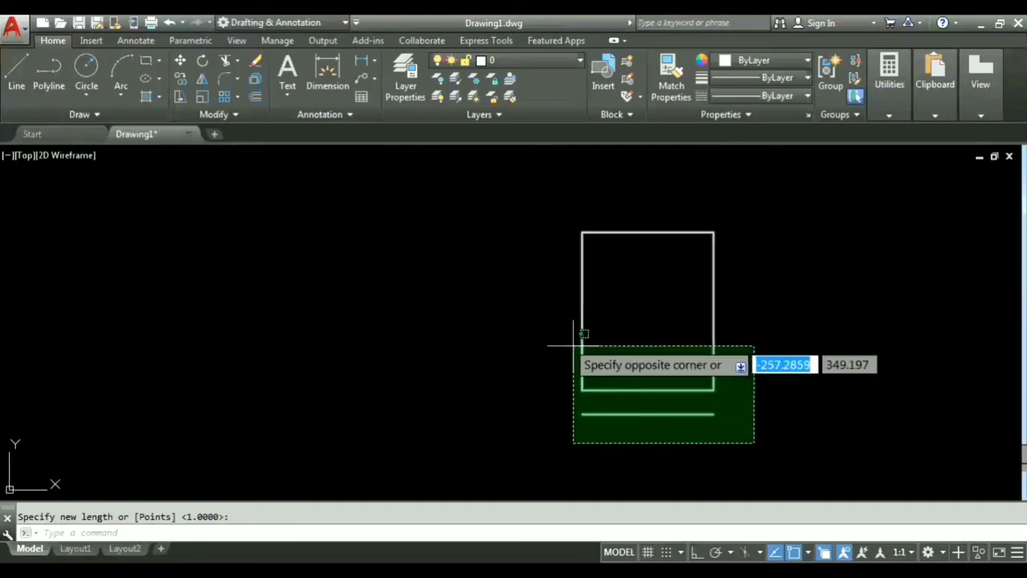
click(537, 318)
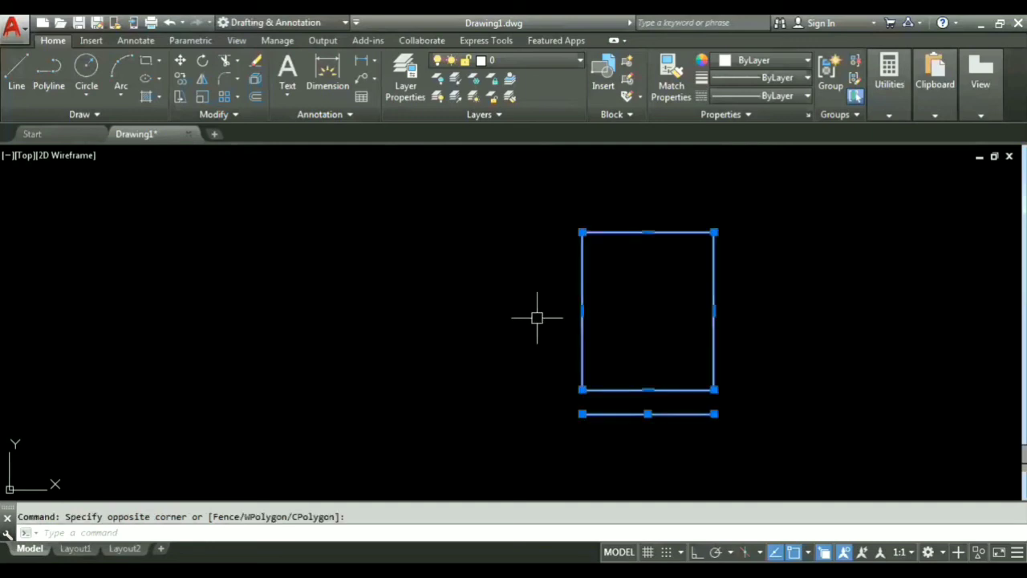